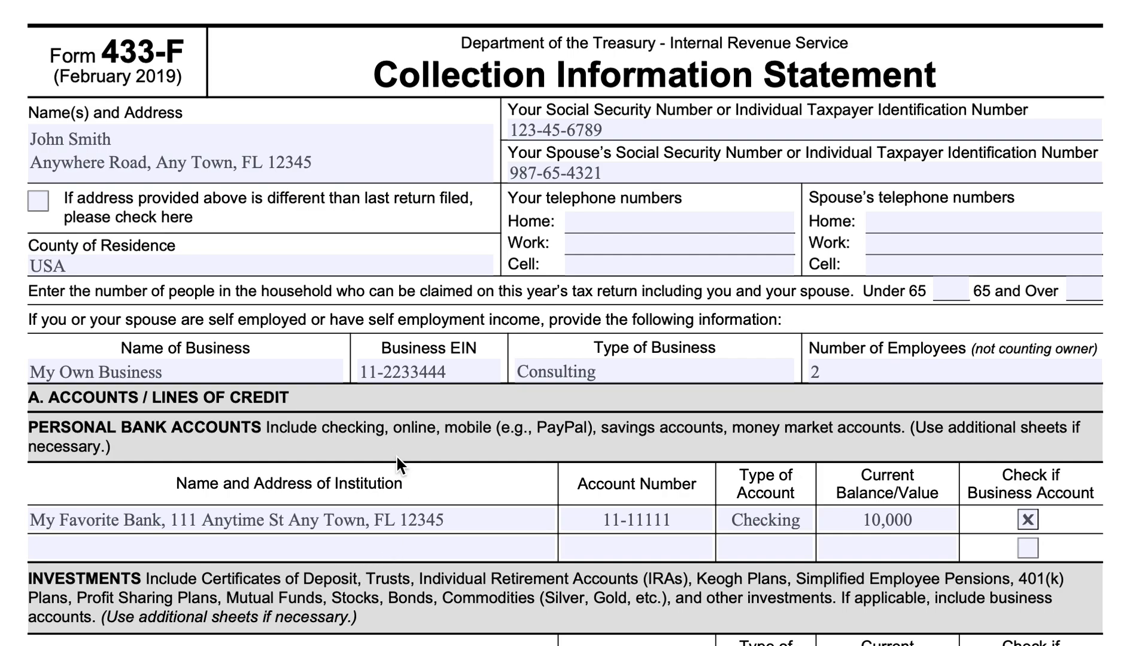
Look through all four pages of Form 433-F, including its sections and the filing instructions, and return to the first page.
{"action": "scroll", "coordinate": [393, 458], "scroll_direction": "down", "scroll_amount": 15}
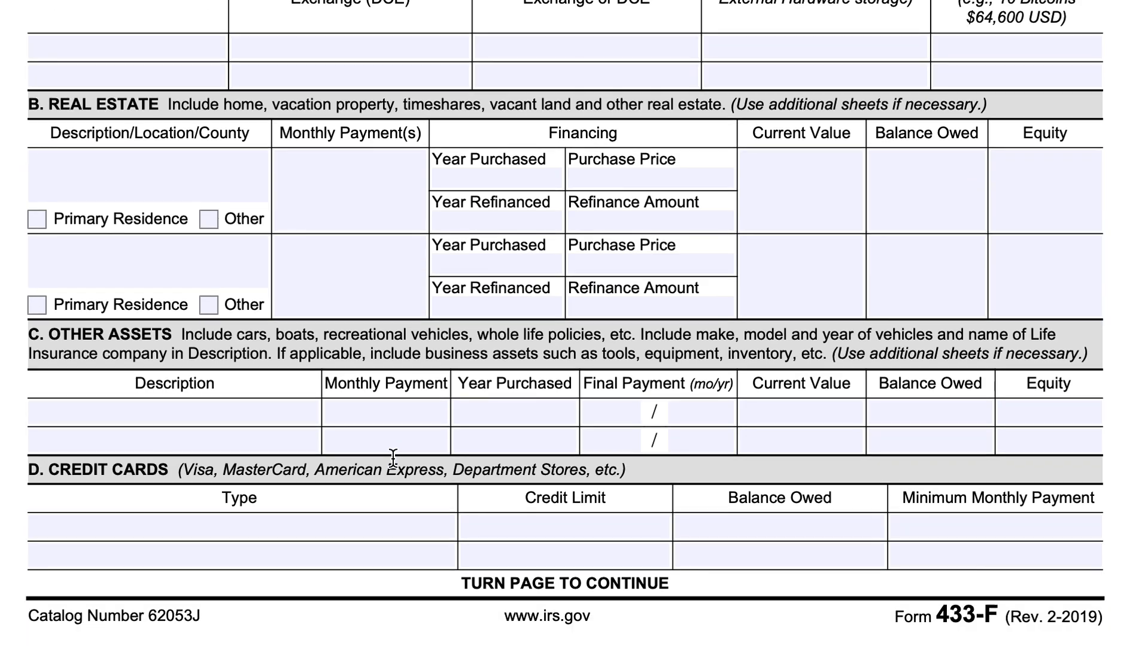
{"action": "scroll", "coordinate": [393, 458], "scroll_direction": "down", "scroll_amount": 20}
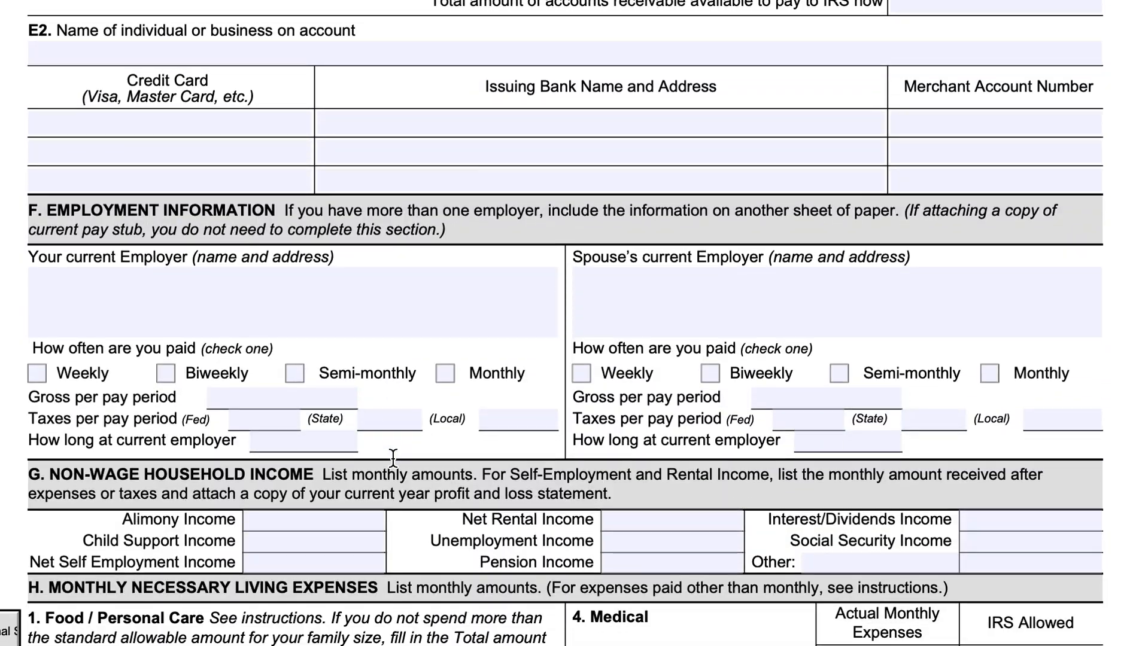
{"action": "scroll", "coordinate": [394, 458], "scroll_direction": "down", "scroll_amount": 20}
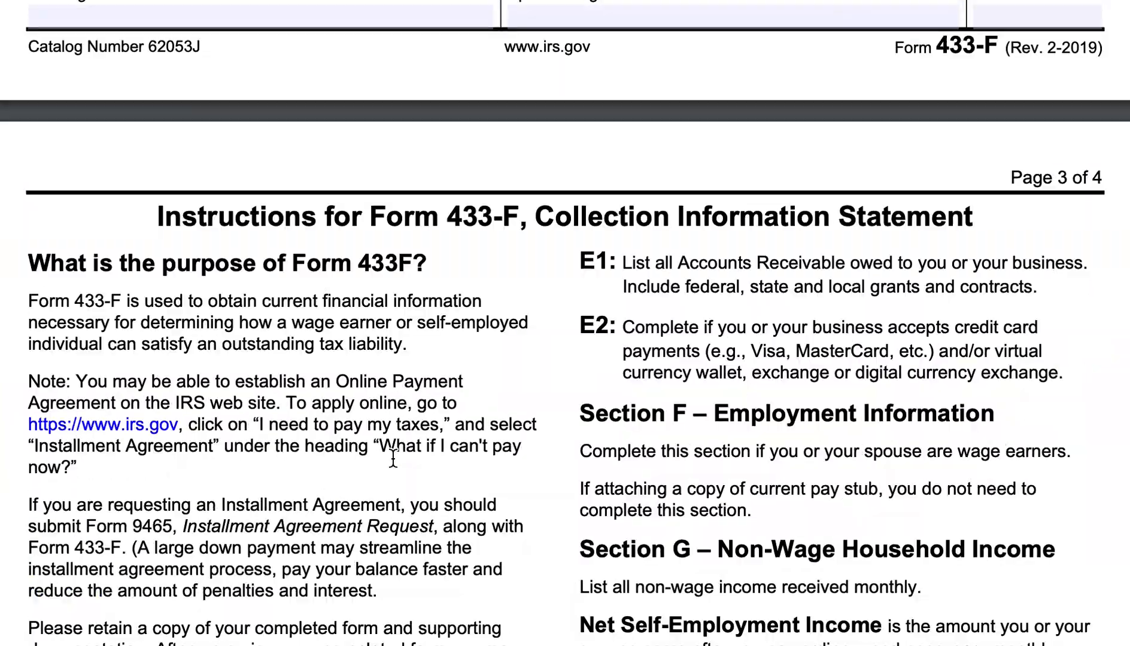
{"action": "scroll", "coordinate": [393, 458], "scroll_direction": "down", "scroll_amount": 20}
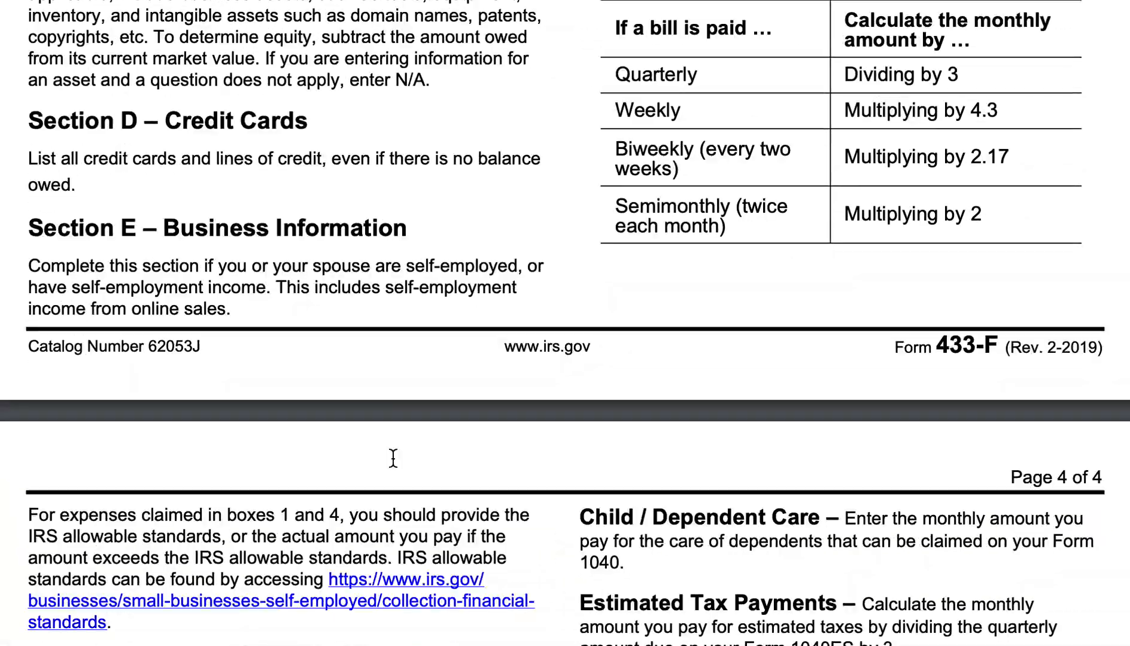
{"action": "scroll", "coordinate": [393, 457], "scroll_direction": "down", "scroll_amount": 2}
{"action": "scroll", "coordinate": [393, 458], "scroll_direction": "up", "scroll_amount": 15}
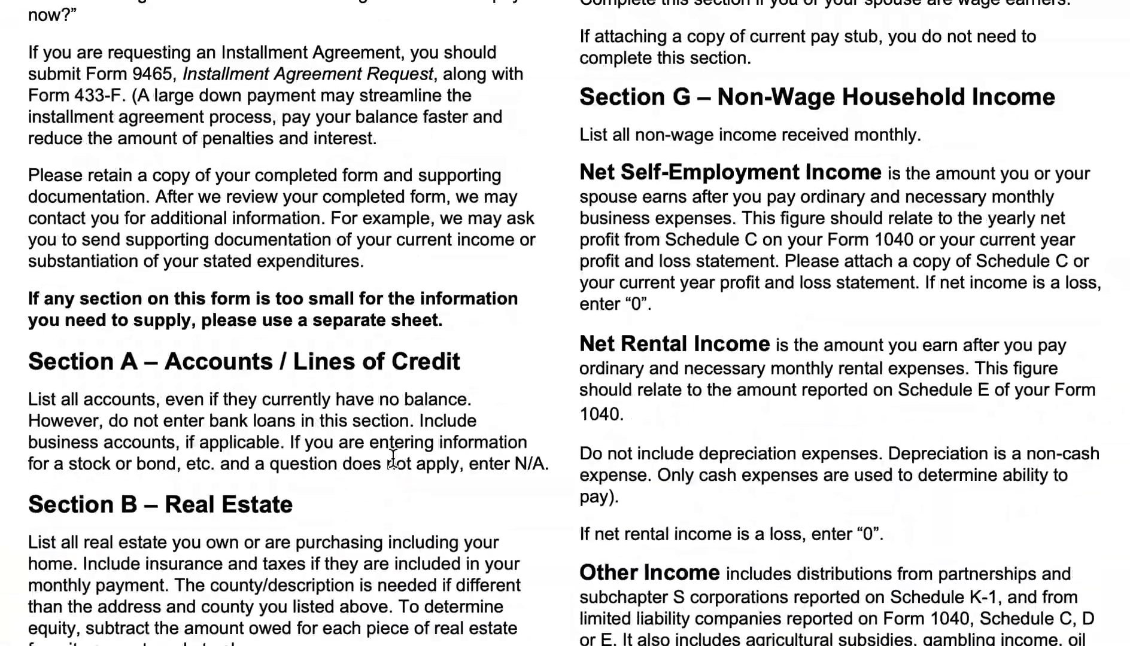
{"action": "scroll", "coordinate": [393, 457], "scroll_direction": "up", "scroll_amount": 2}
{"action": "scroll", "coordinate": [393, 457], "scroll_direction": "up", "scroll_amount": 20}
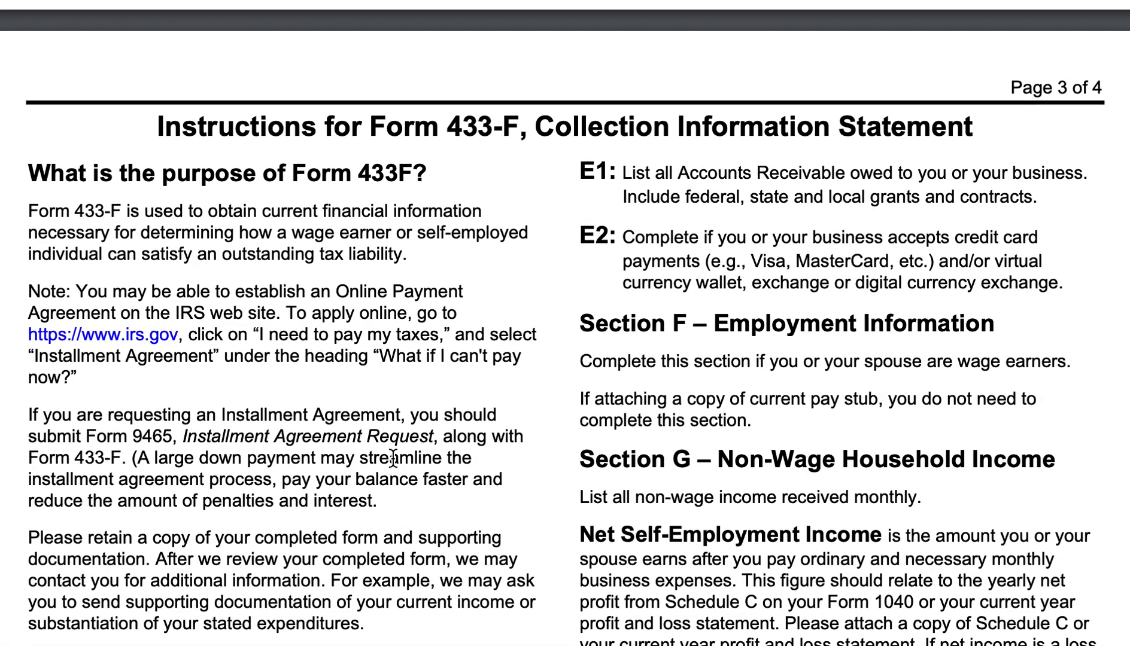
{"action": "scroll", "coordinate": [393, 458], "scroll_direction": "up", "scroll_amount": 20}
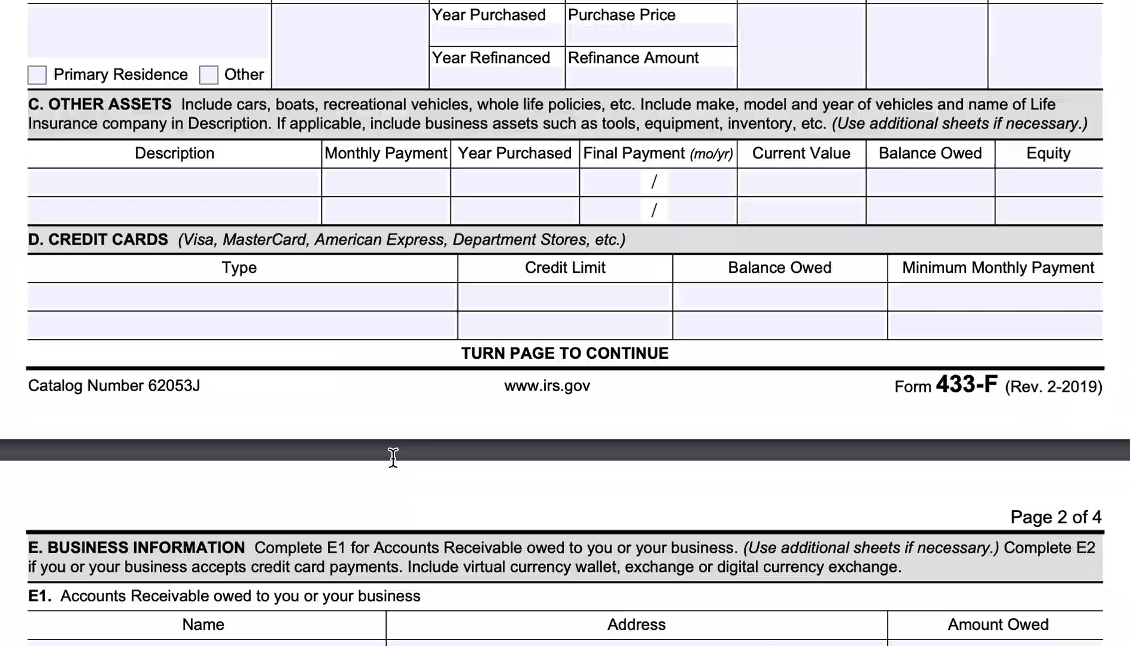
{"action": "scroll", "coordinate": [393, 458], "scroll_direction": "up", "scroll_amount": 1}
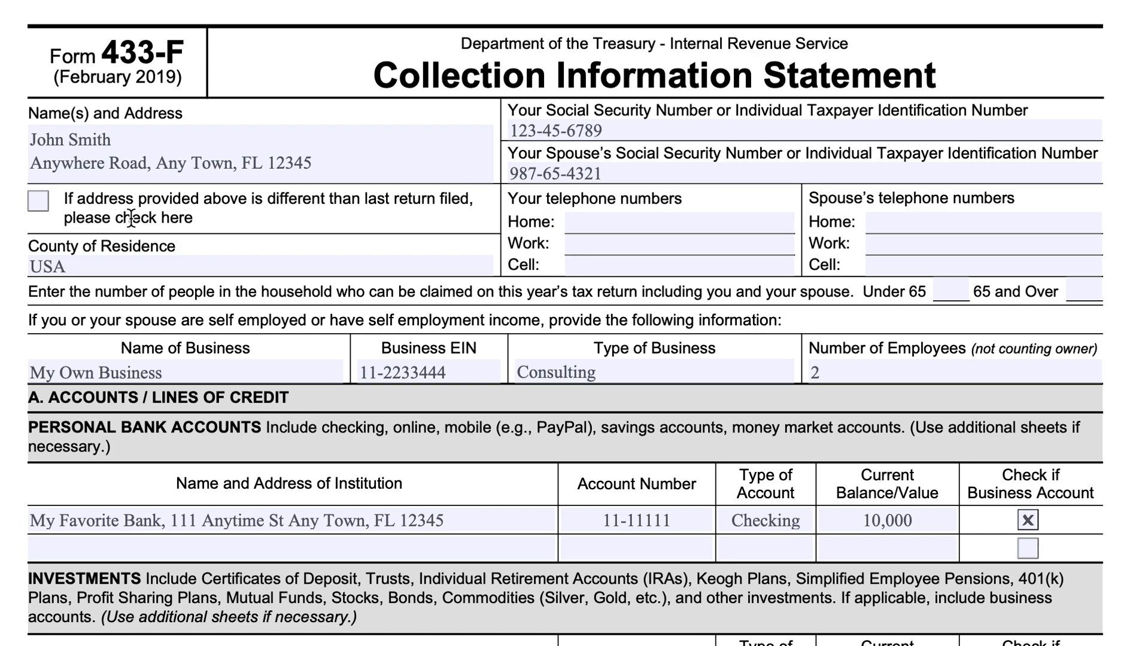
Enter the taxpayer's home telephone number and the spouse's home telephone number in the contact section.
{"action": "left_click", "coordinate": [598, 223]}
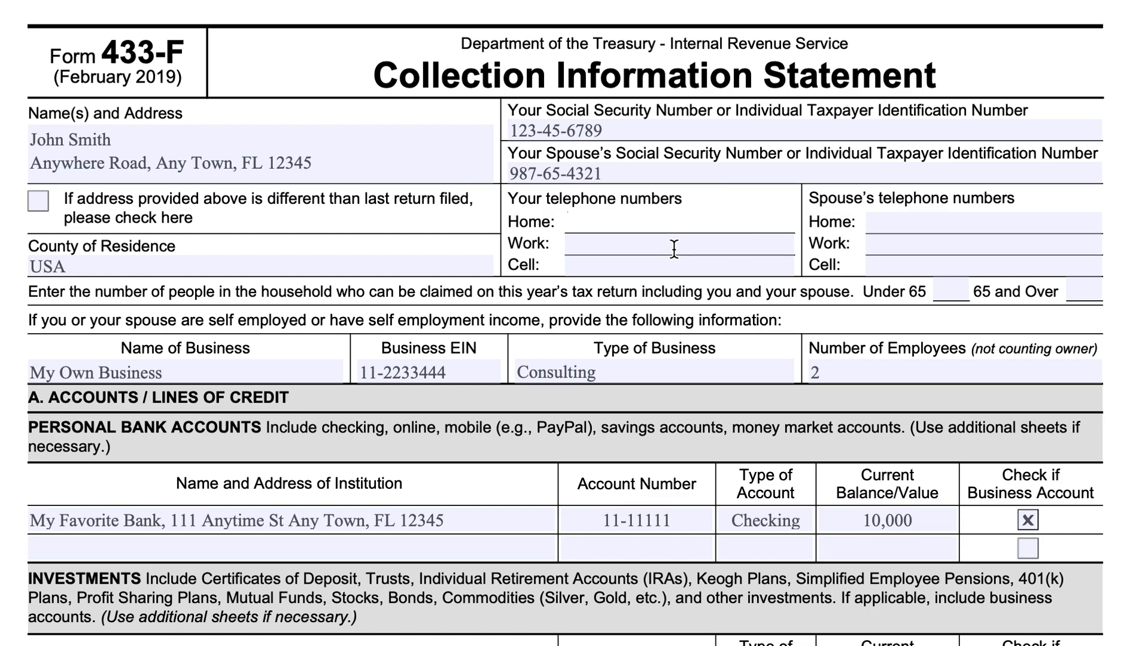
{"action": "type", "text": "123-456-7890"}
{"action": "left_click", "coordinate": [905, 223]}
{"action": "type", "text": "987"}
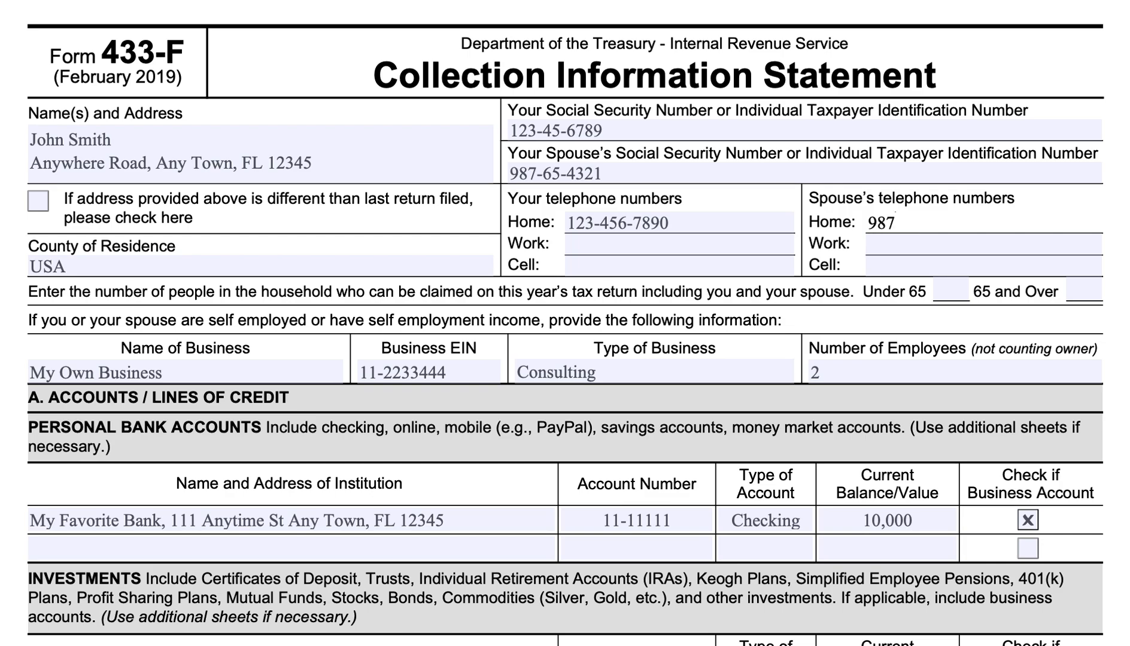
{"action": "type", "text": "-654-3210"}
Enter 2 as the number of household members under 65 who can be claimed on the tax return.
{"action": "left_click", "coordinate": [950, 290]}
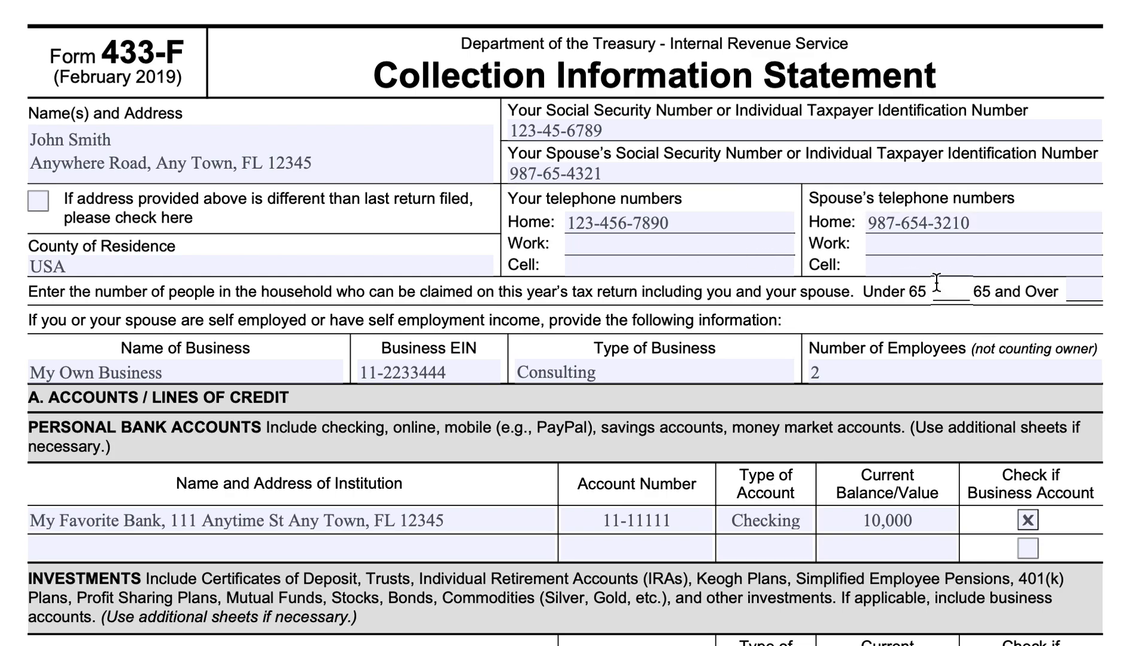
{"action": "type", "text": "2"}
{"action": "double_click", "coordinate": [951, 291]}
{"action": "scroll", "coordinate": [614, 277], "scroll_direction": "down", "scroll_amount": 1}
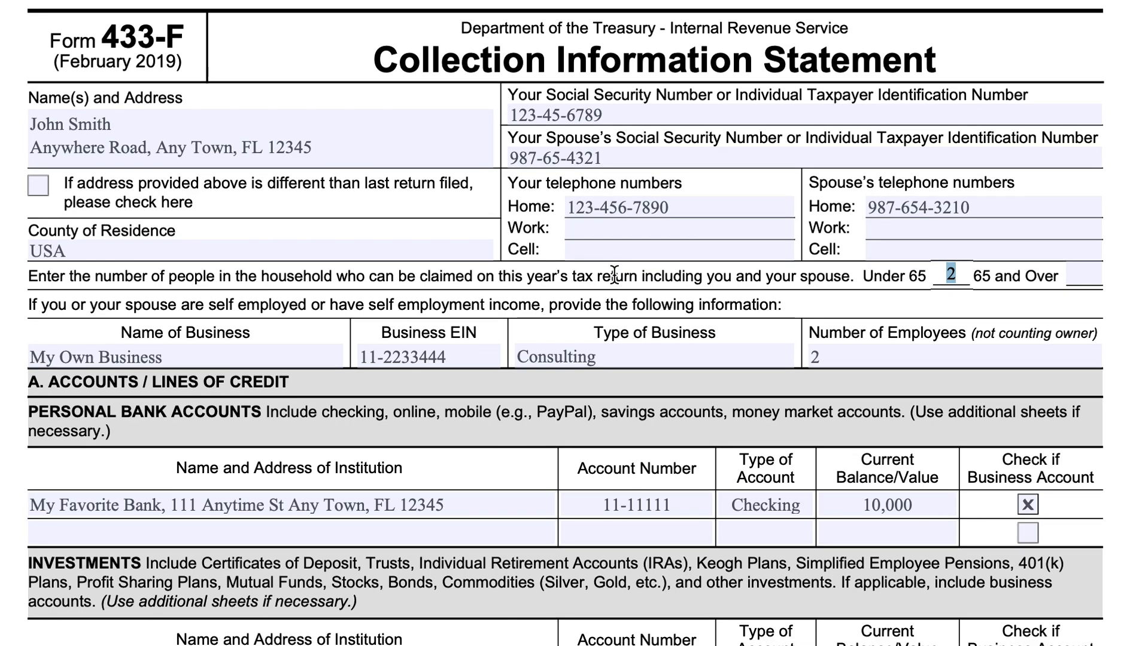
{"action": "scroll", "coordinate": [615, 276], "scroll_direction": "down", "scroll_amount": 5}
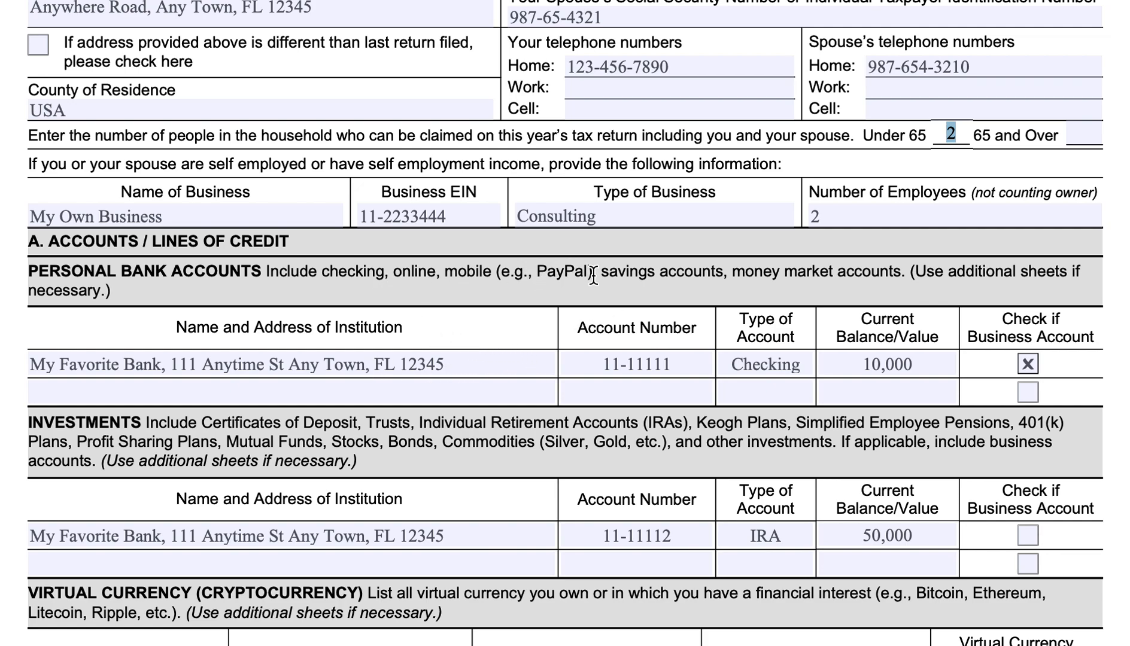
{"action": "left_click_drag", "start_coordinate": [592, 275], "coordinate": [510, 278]}
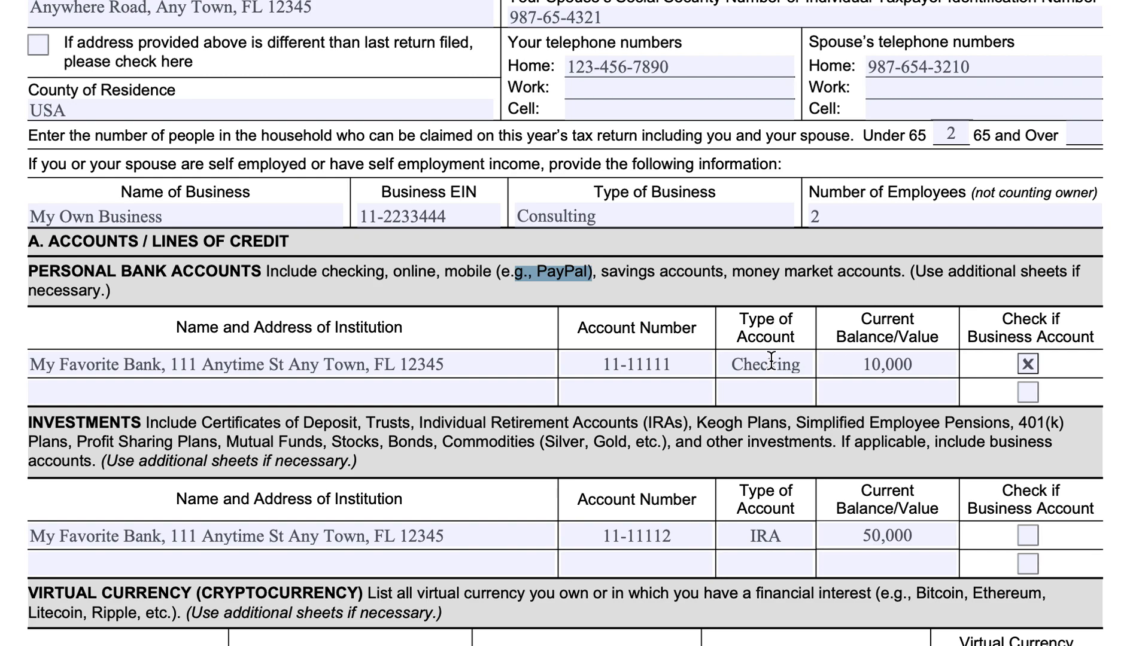
{"action": "left_click", "coordinate": [466, 372]}
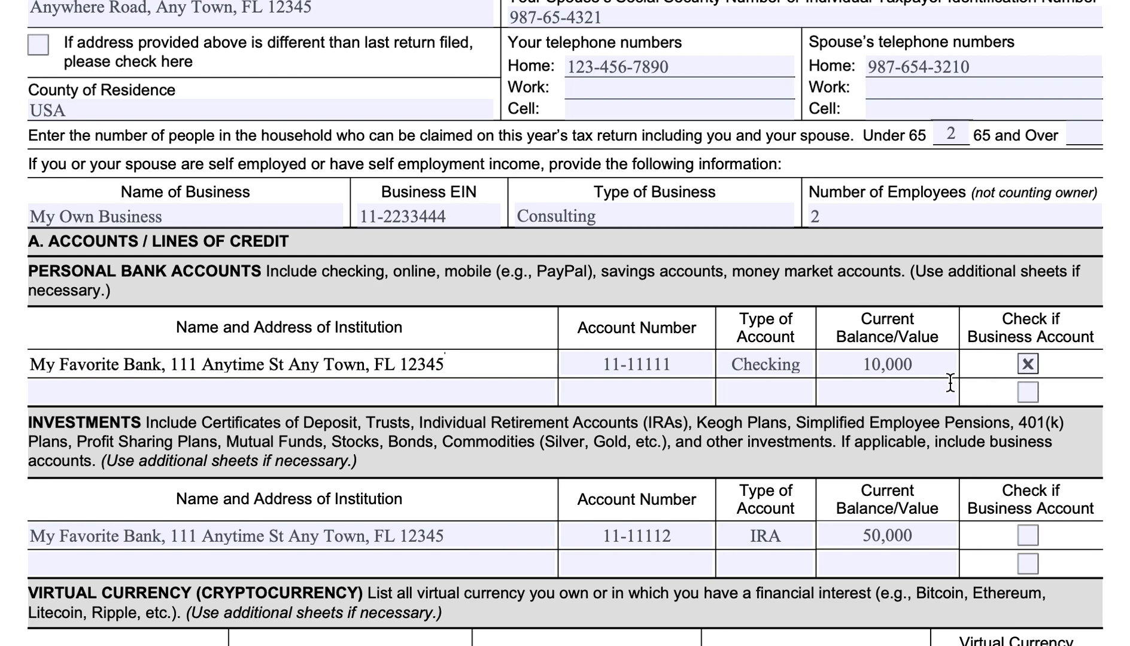
Enter 401k as the type of account in the second row of the Investments table.
{"action": "scroll", "coordinate": [949, 383], "scroll_direction": "down", "scroll_amount": 3}
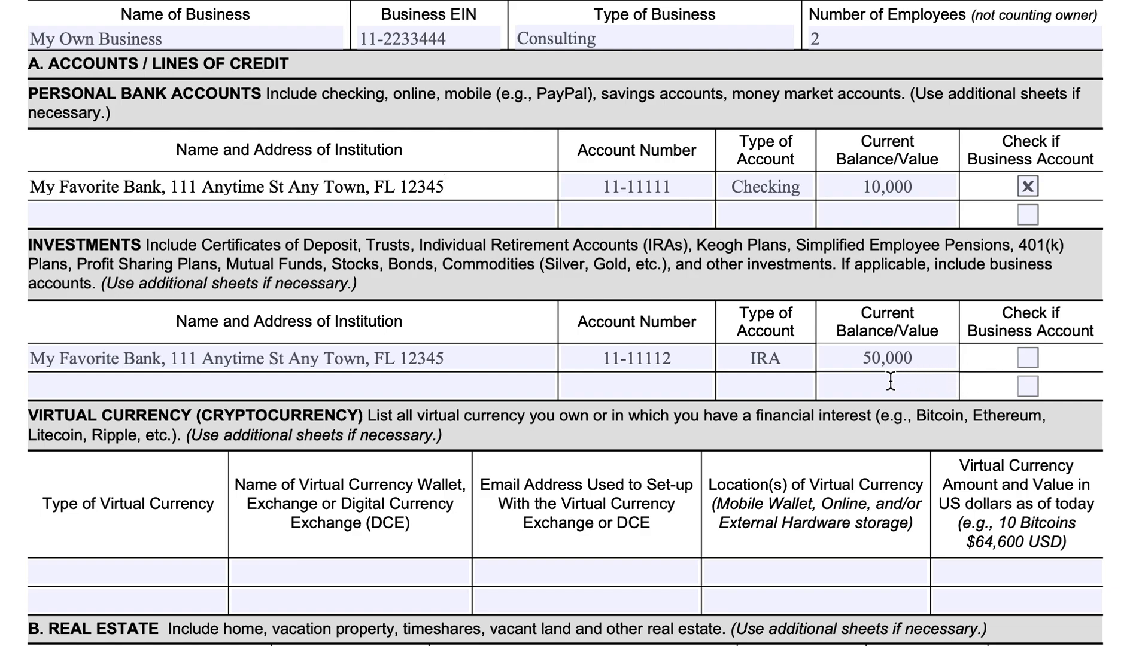
{"action": "left_click", "coordinate": [765, 375]}
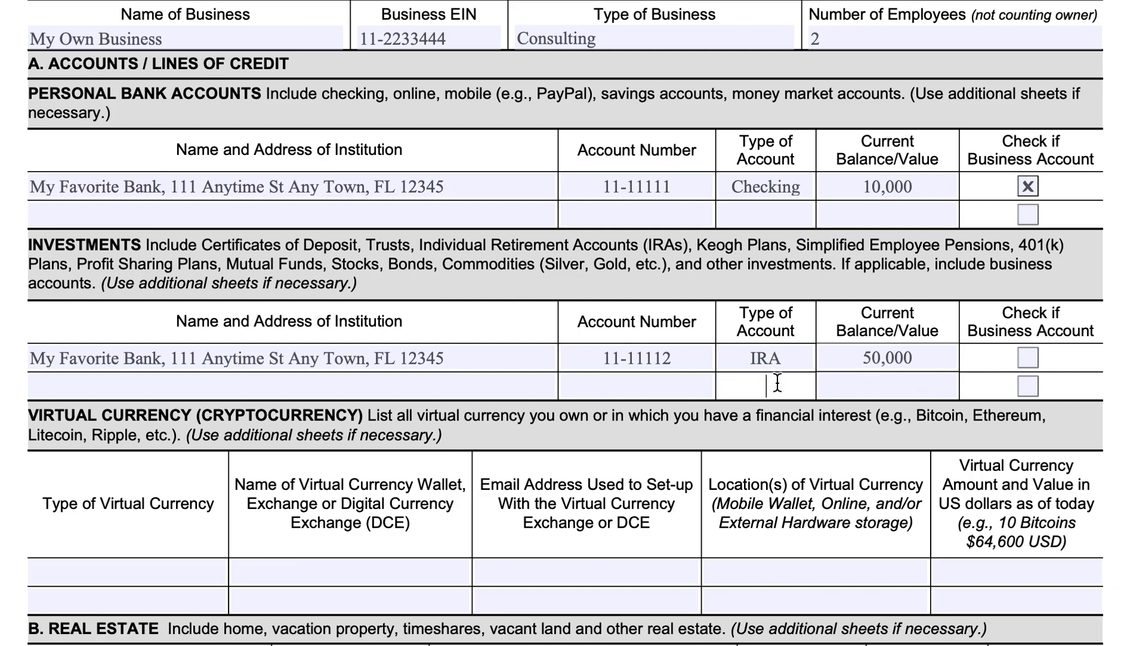
{"action": "type", "text": "401k"}
{"action": "left_click", "coordinate": [267, 383]}
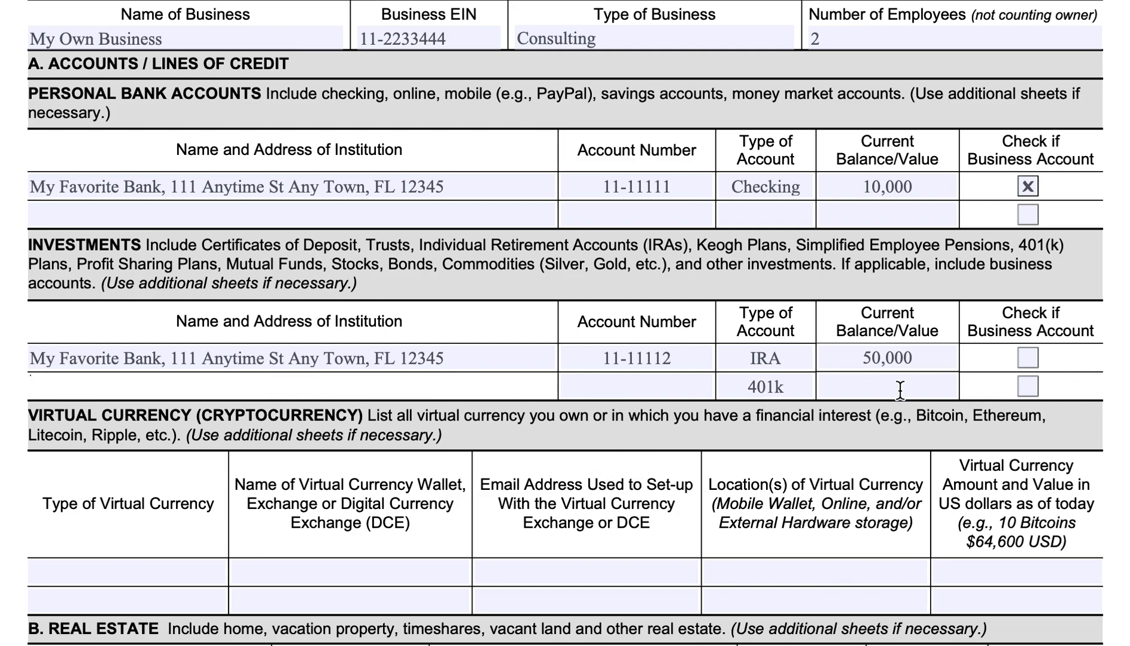
In the first Virtual Currency row, enter Bitcoin as the type and My Virtual Wallet as the wallet name.
{"action": "scroll", "coordinate": [312, 415], "scroll_direction": "down", "scroll_amount": 5}
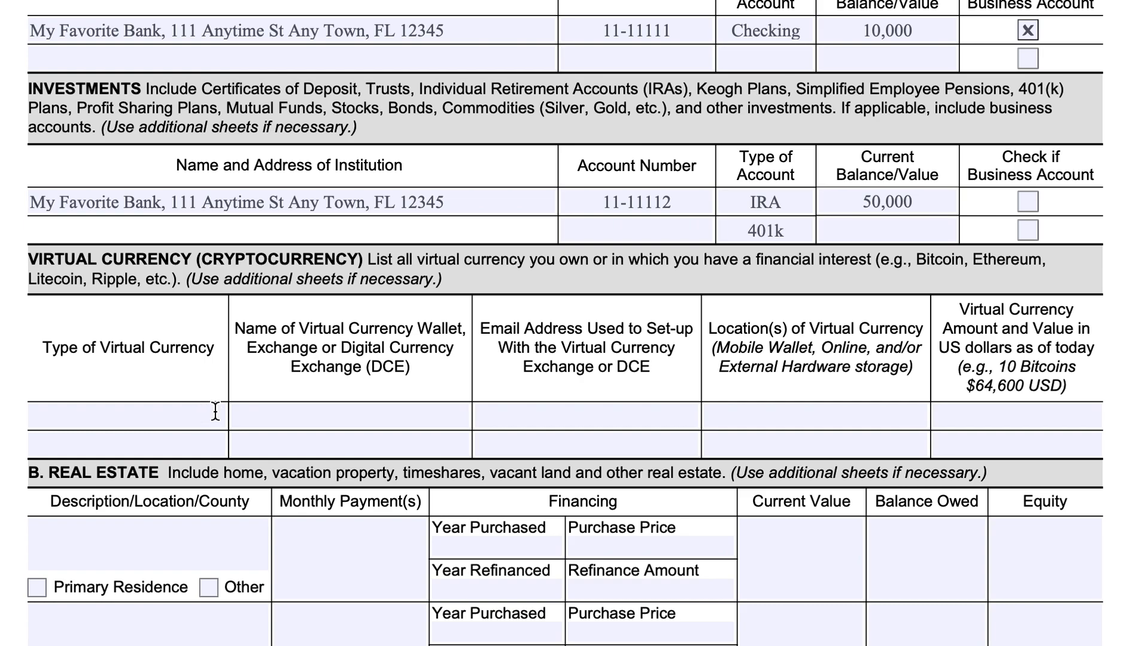
{"action": "left_click", "coordinate": [158, 410]}
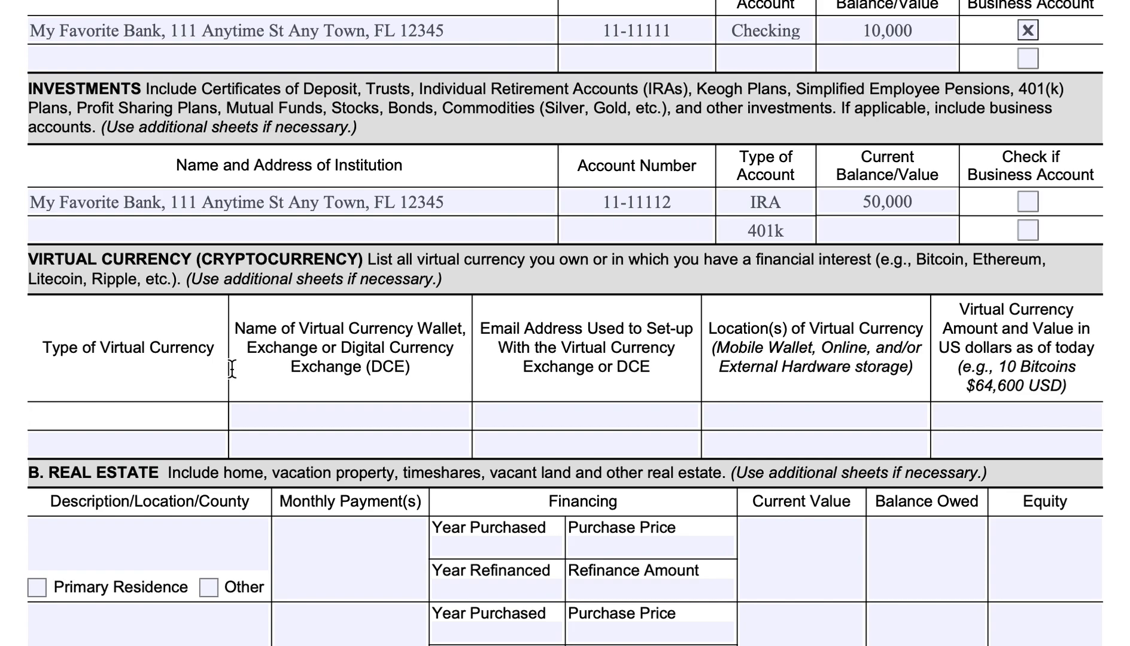
{"action": "type", "text": "Bitcoin"}
{"action": "key", "text": "Tab"}
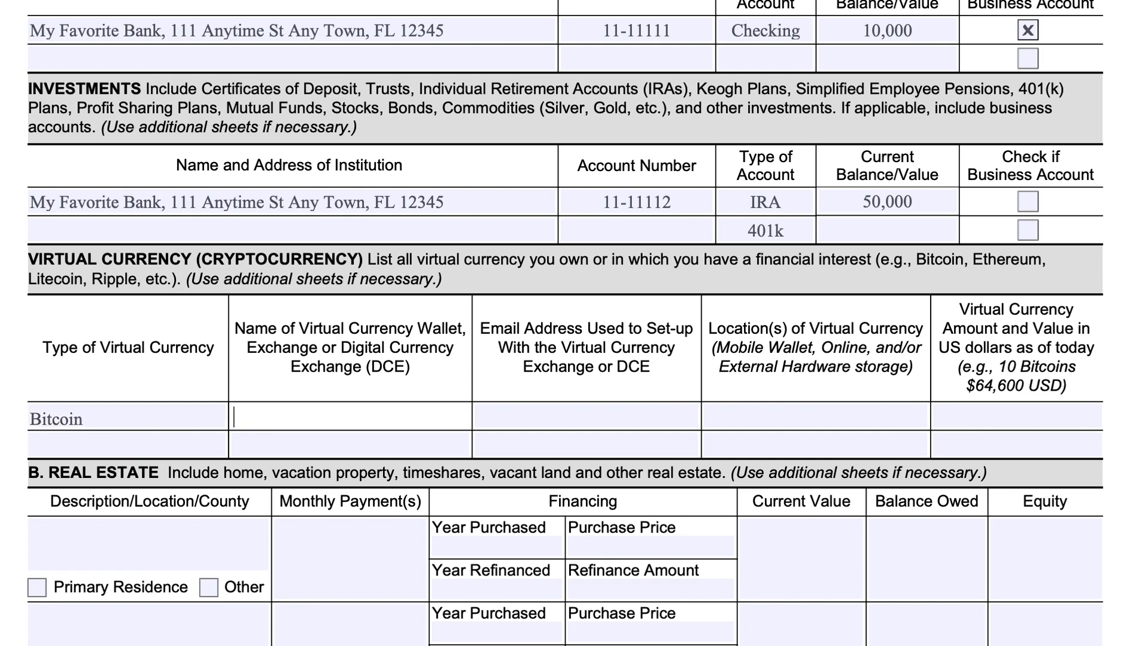
{"action": "type", "text": "Mv Virtual Wallet"}
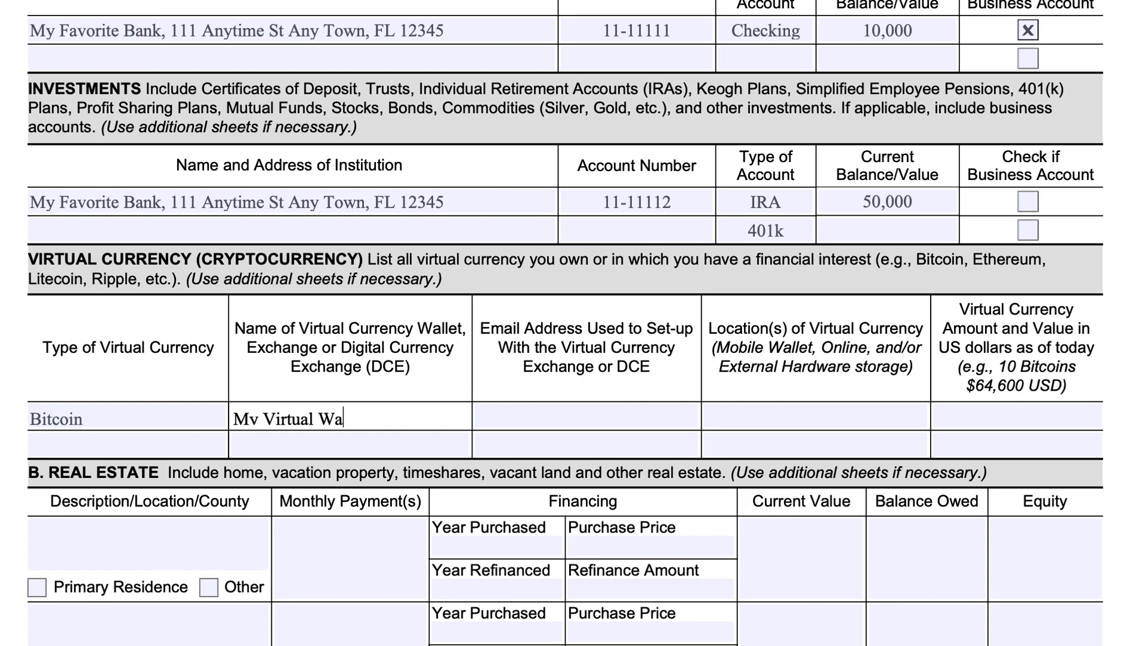
Enter the e-mail address used to set up the virtual currency account, continuing it in the row below.
{"action": "key", "text": "Tab"}
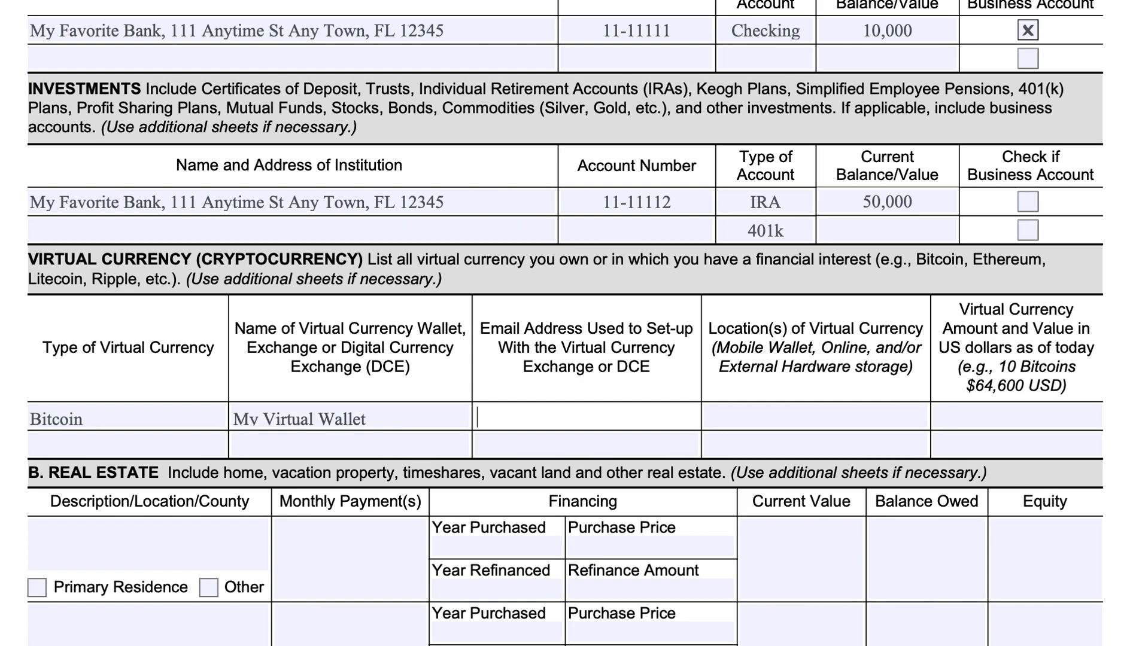
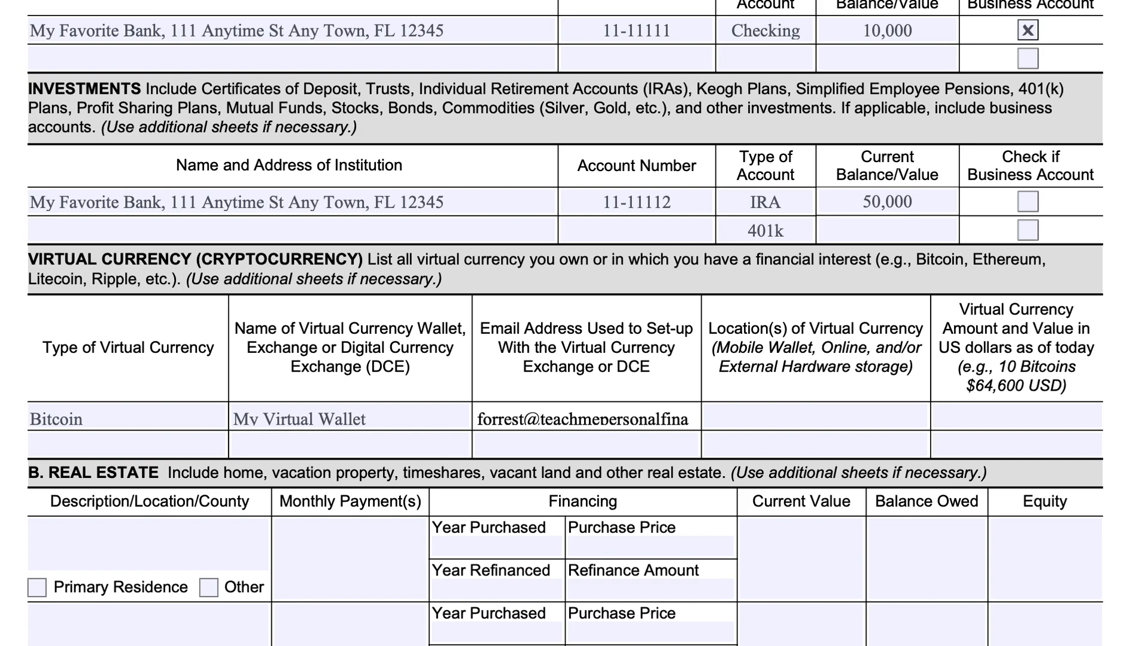
{"action": "left_click", "coordinate": [496, 450]}
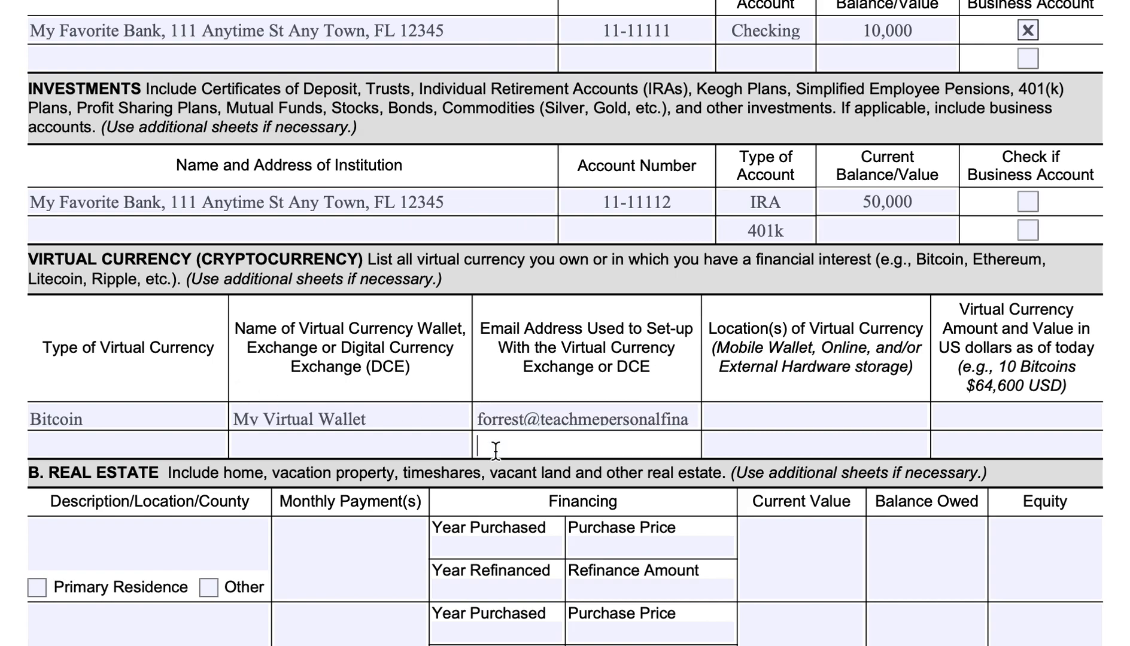
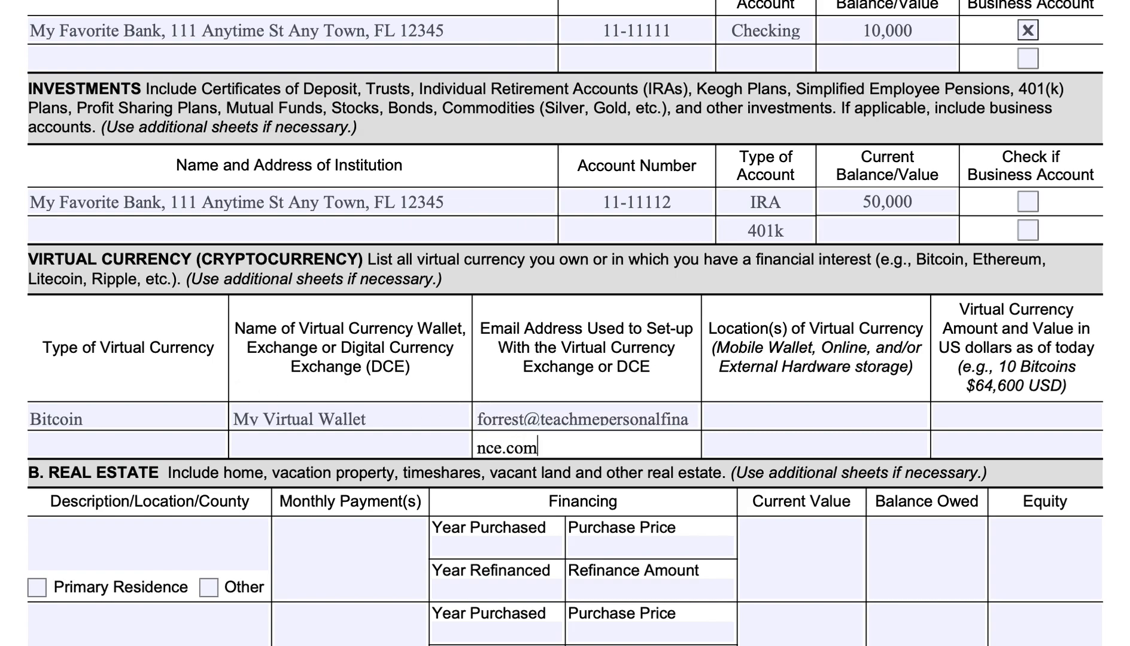
{"action": "left_click", "coordinate": [633, 415]}
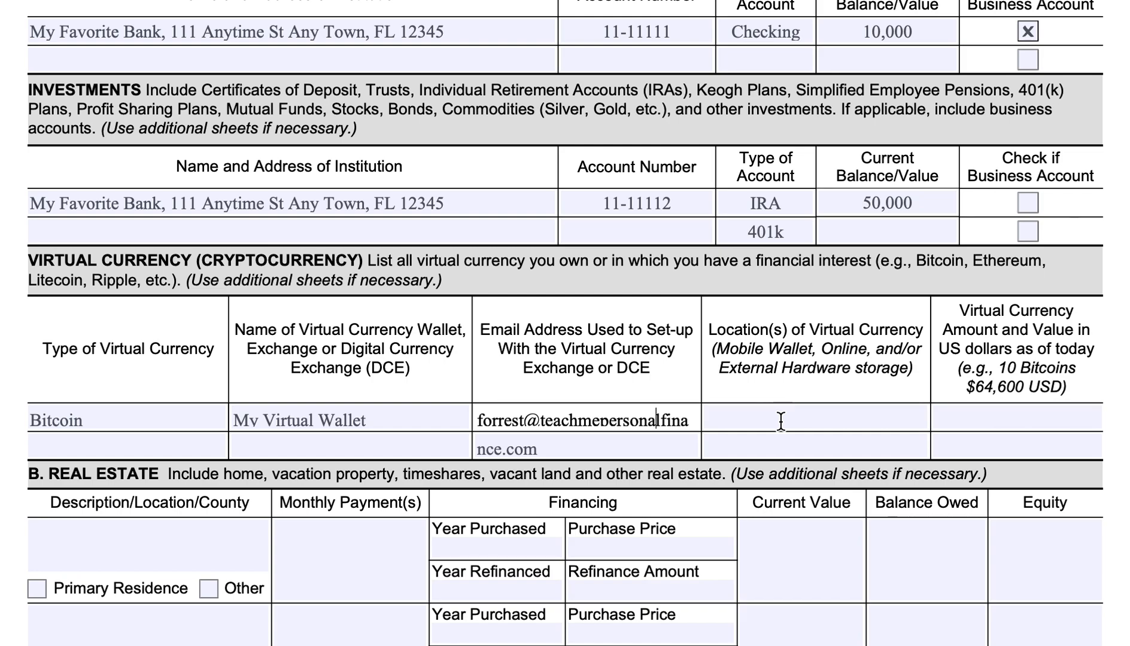
Enter Mobile Wallet as the location of the virtual currency in the Bitcoin row.
{"action": "left_click", "coordinate": [741, 419]}
{"action": "type", "text": "Mob"}
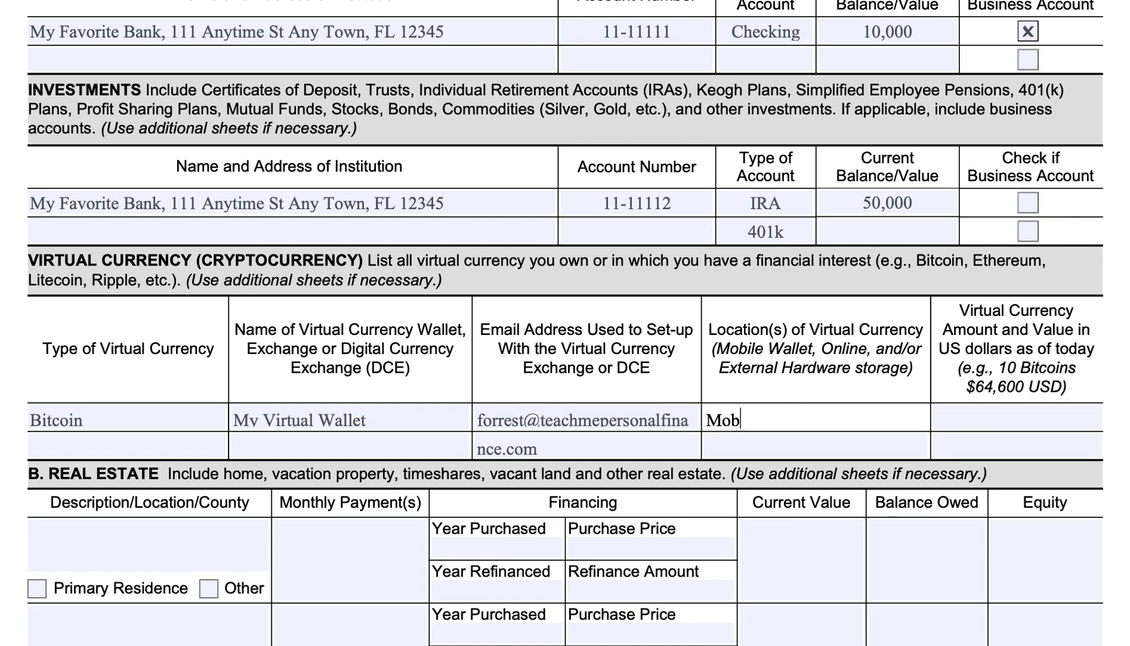
{"action": "type", "text": "ile Wallet"}
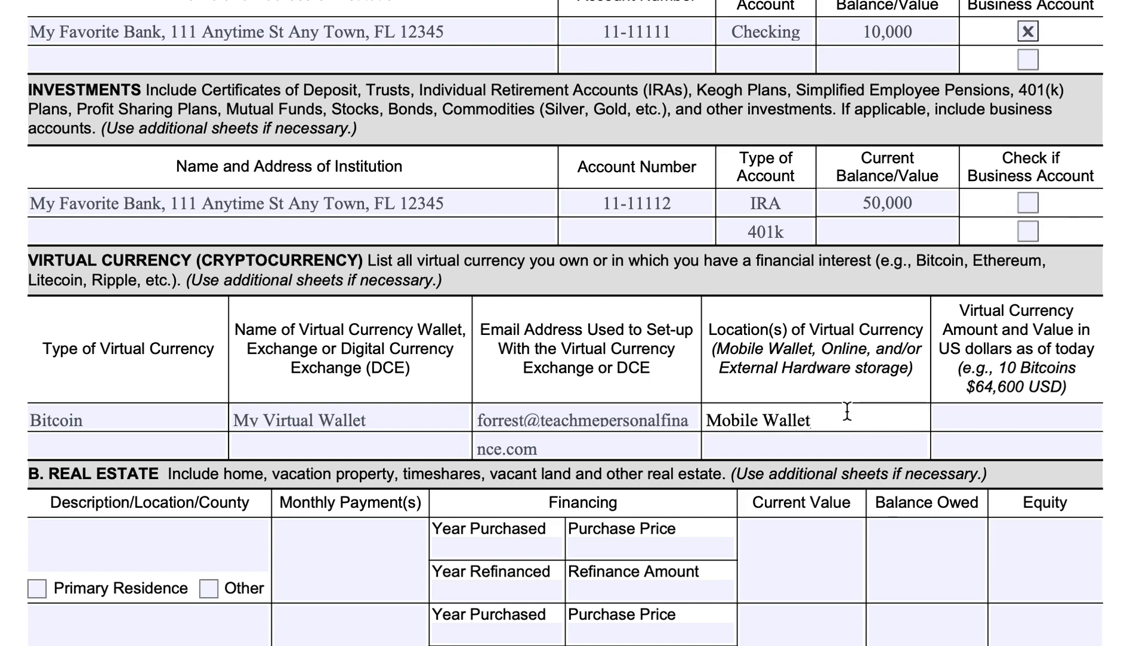
Enter 10 bitcoins as the virtual currency amount in the Bitcoin row.
{"action": "left_click", "coordinate": [964, 413]}
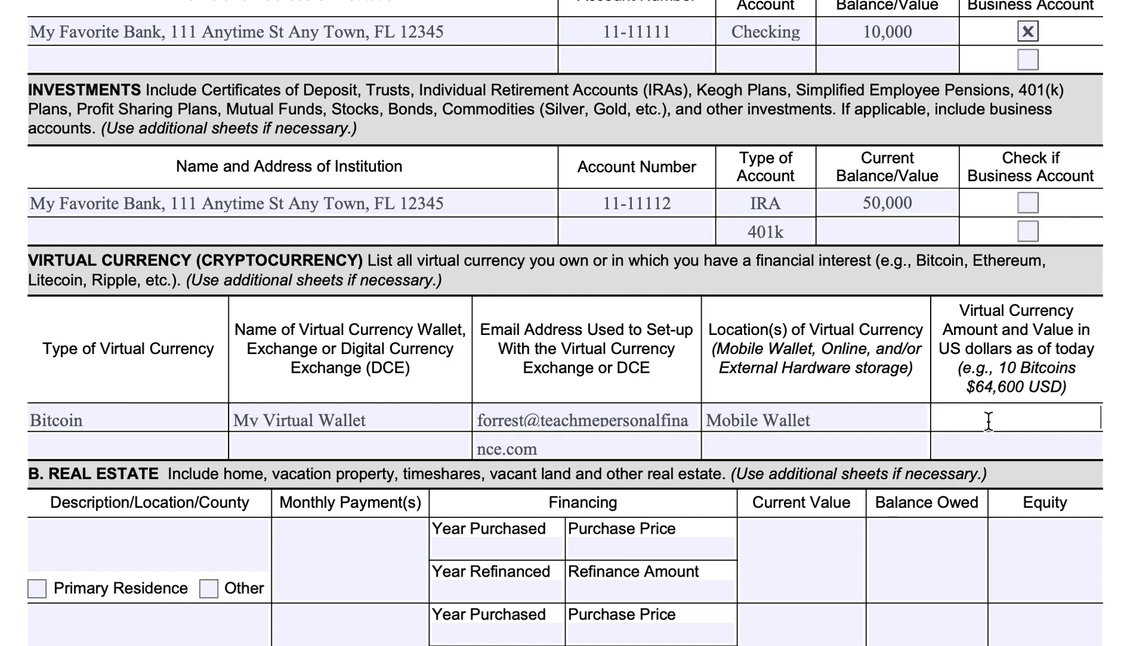
{"action": "type", "text": "10 bitcoins"}
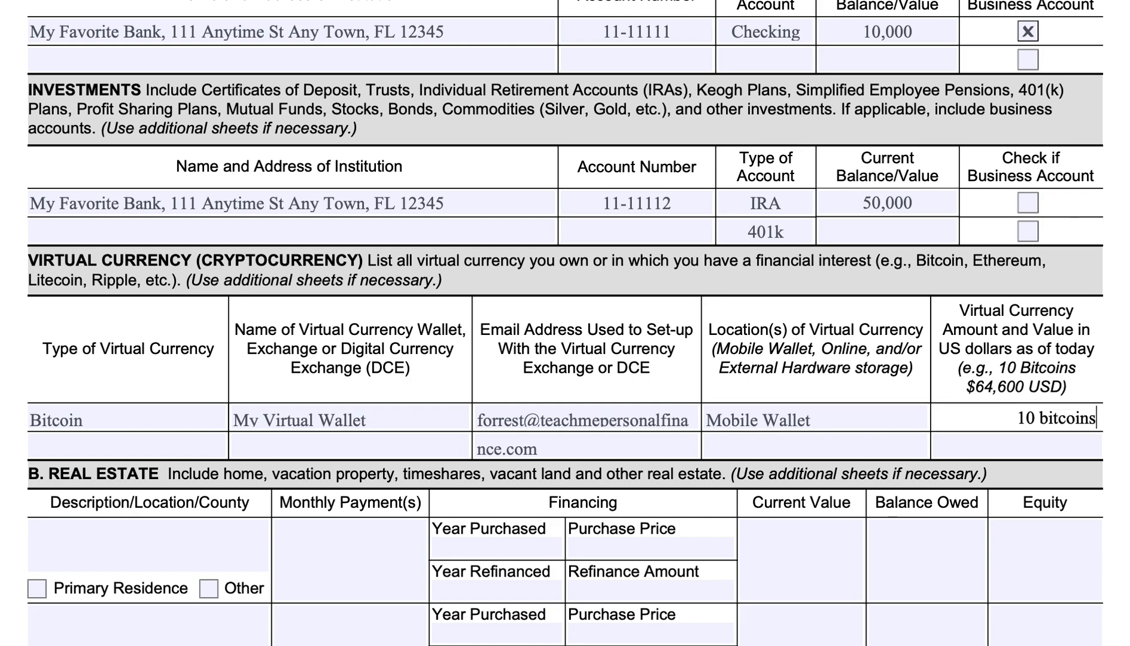
Replace the virtual currency amount and value in the Bitcoin row with 10 BTC $65K.
{"action": "left_click", "coordinate": [1017, 418]}
{"action": "left_click_drag", "start_coordinate": [1096, 419], "coordinate": [1001, 460]}
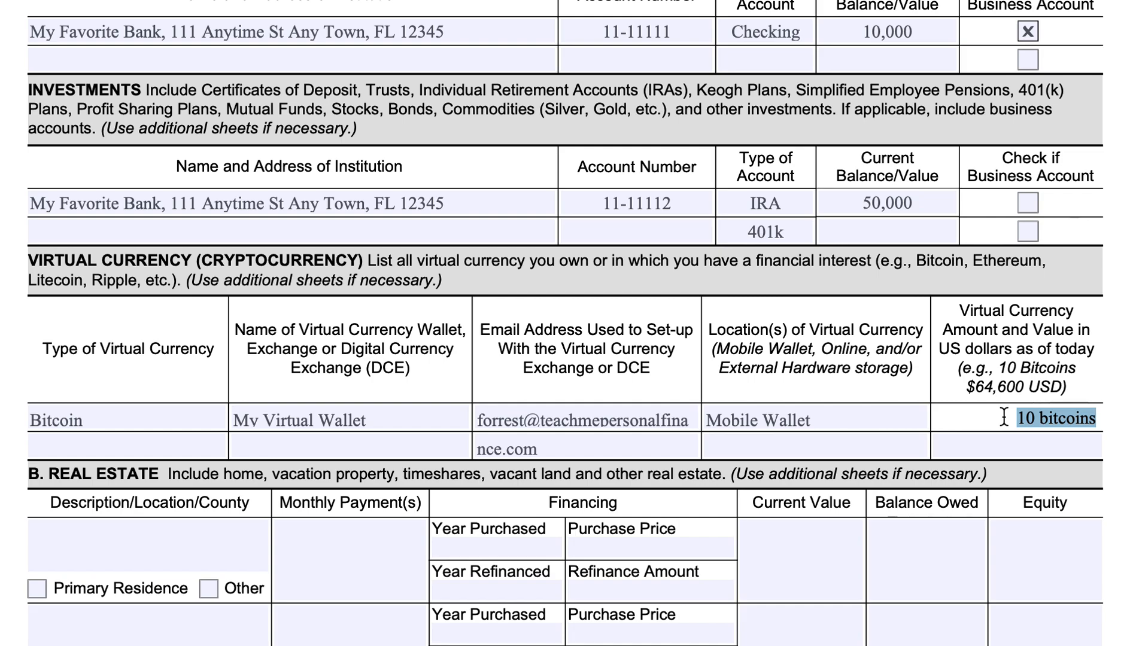
{"action": "type", "text": "10"}
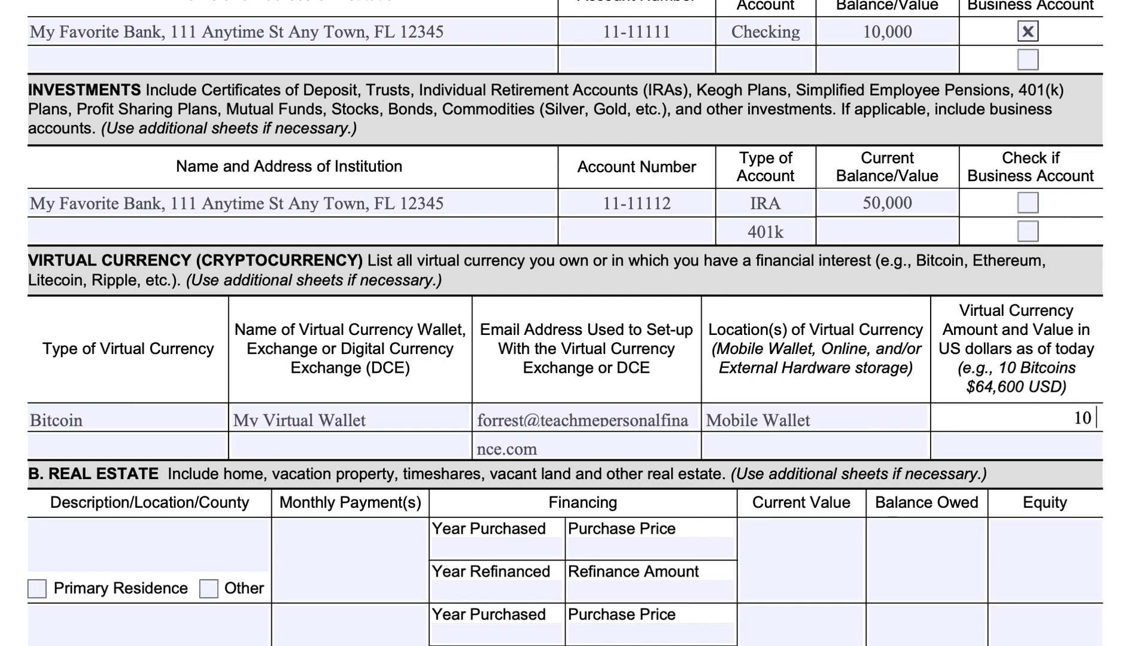
{"action": "type", "text": " $65Kffff"}
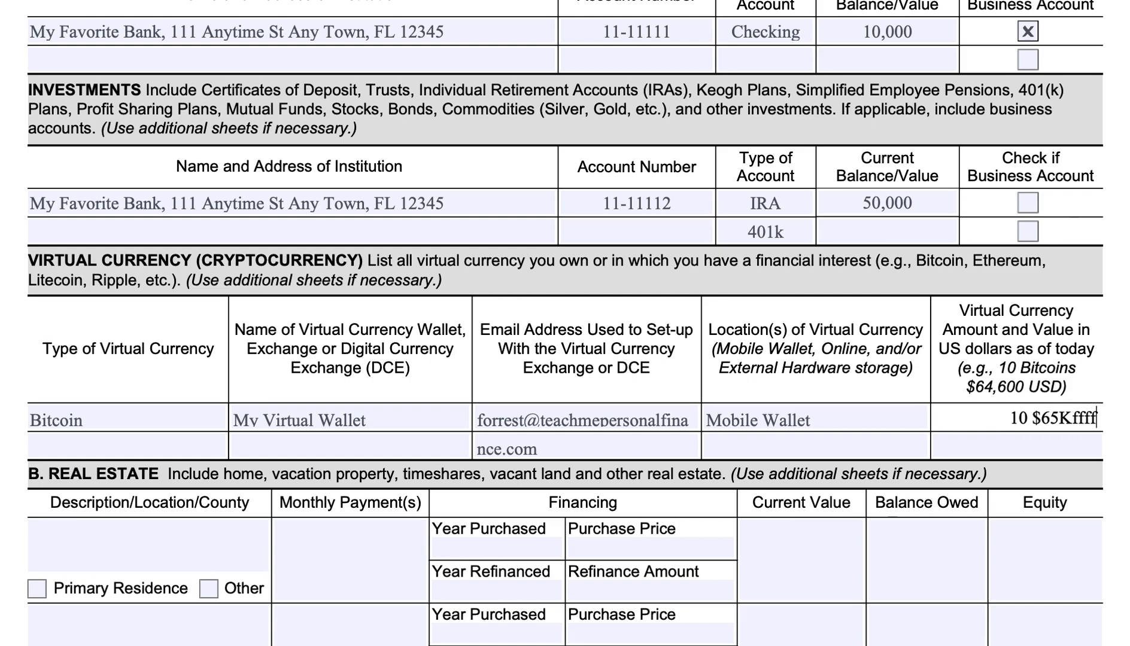
{"action": "key", "text": "BackSpace"}
{"action": "key", "text": "BackSpace"}
{"action": "key", "text": "BackSpace"}
{"action": "key", "text": "BackSpace"}
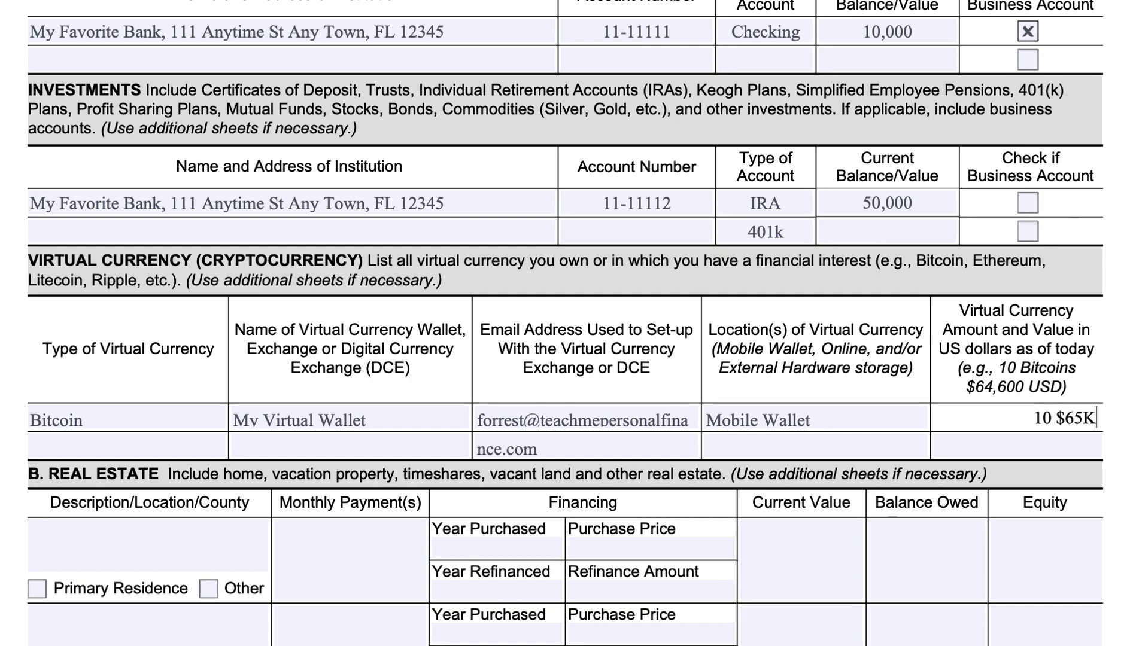
{"action": "left_click", "coordinate": [1052, 412]}
{"action": "type", "text": "B TC"}
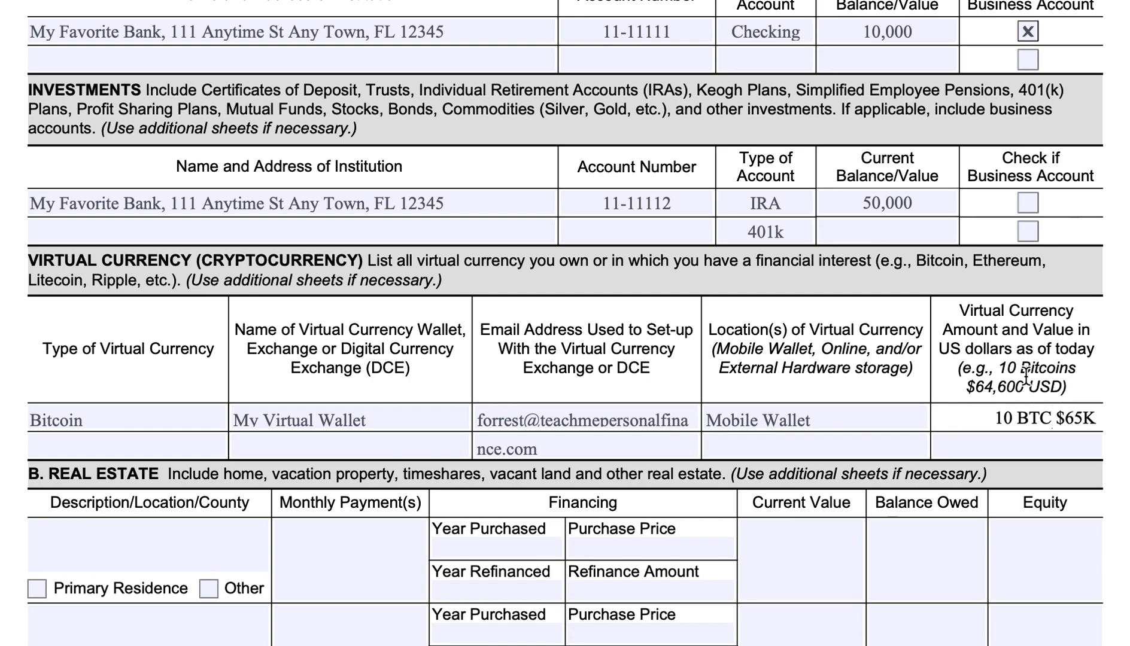
{"action": "left_click_drag", "start_coordinate": [1094, 420], "coordinate": [1062, 420]}
{"action": "left_click", "coordinate": [1058, 421]}
{"action": "left_click_drag", "start_coordinate": [1083, 417], "coordinate": [1059, 418]}
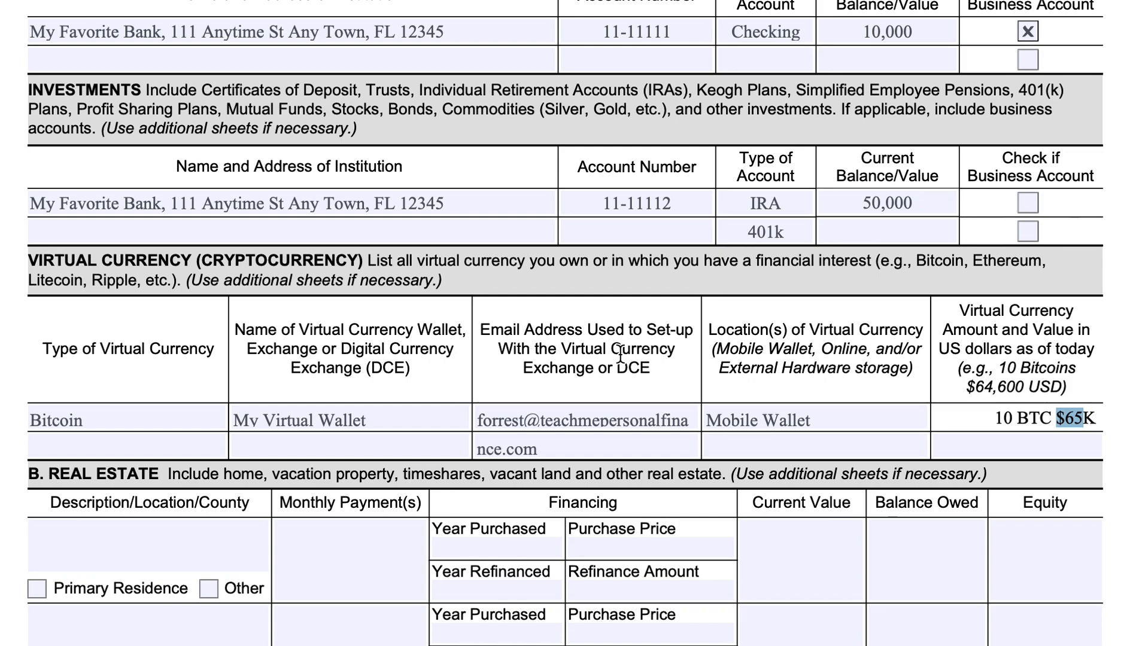
Mark the first Real Estate entry as Primary Residence and describe it as the owner's house, with its street address and town.
{"action": "scroll", "coordinate": [527, 323], "scroll_direction": "down", "scroll_amount": 3}
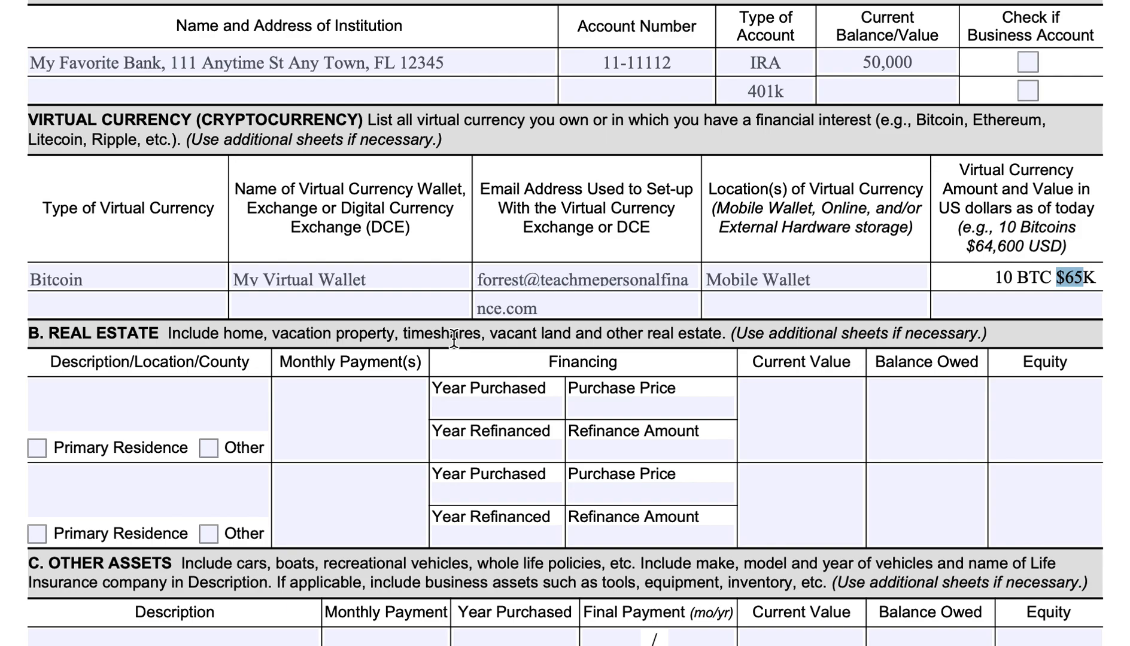
{"action": "left_click", "coordinate": [38, 449]}
{"action": "left_click", "coordinate": [106, 393]}
{"action": "type", "text": "Forrest's house"}
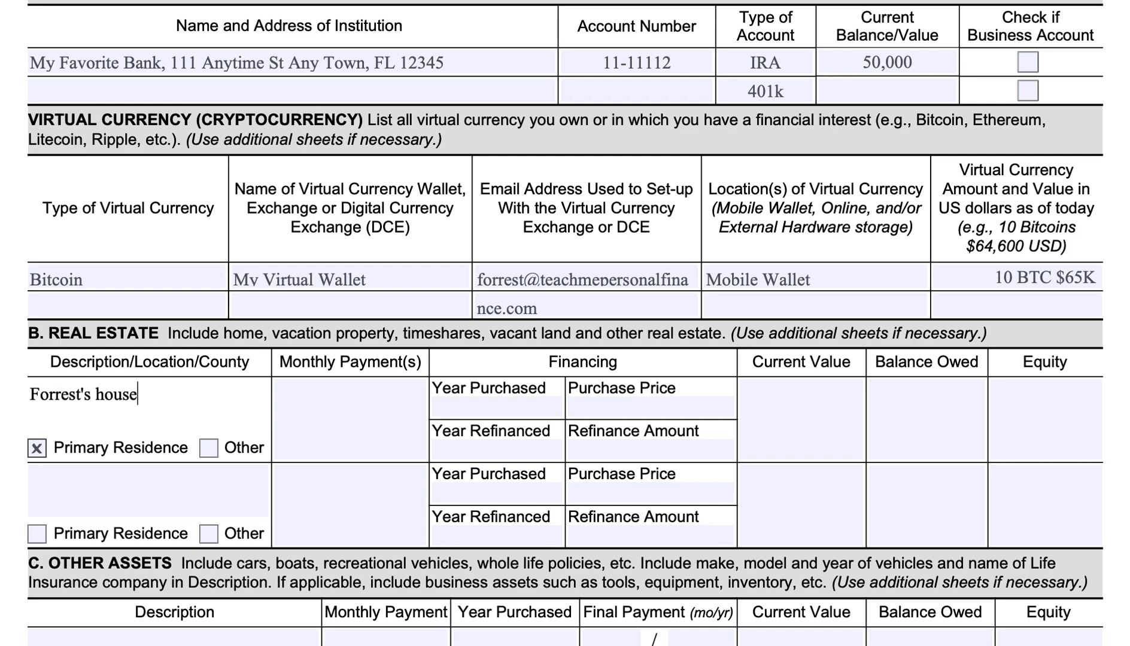
{"action": "key", "text": "Return"}
{"action": "type", "text": "123 Anywhere RD,"}
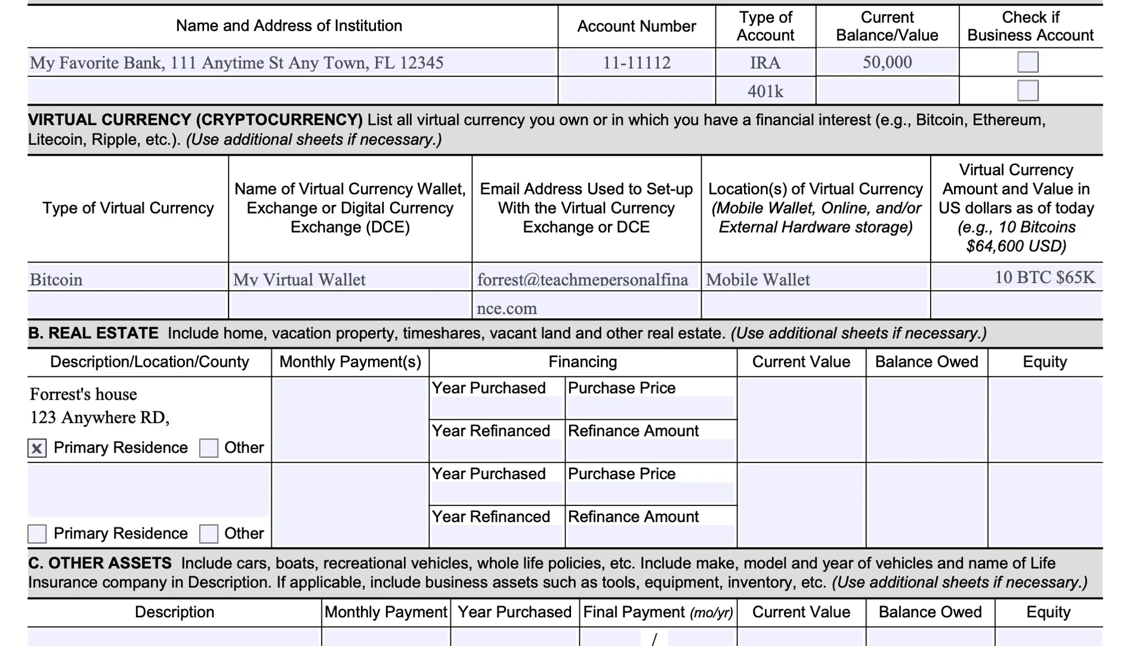
{"action": "type", "text": " Any Town"}
For the primary residence, enter a monthly payment of 1500, year purchased 2010 and purchase price 150,000.
{"action": "left_click", "coordinate": [326, 390]}
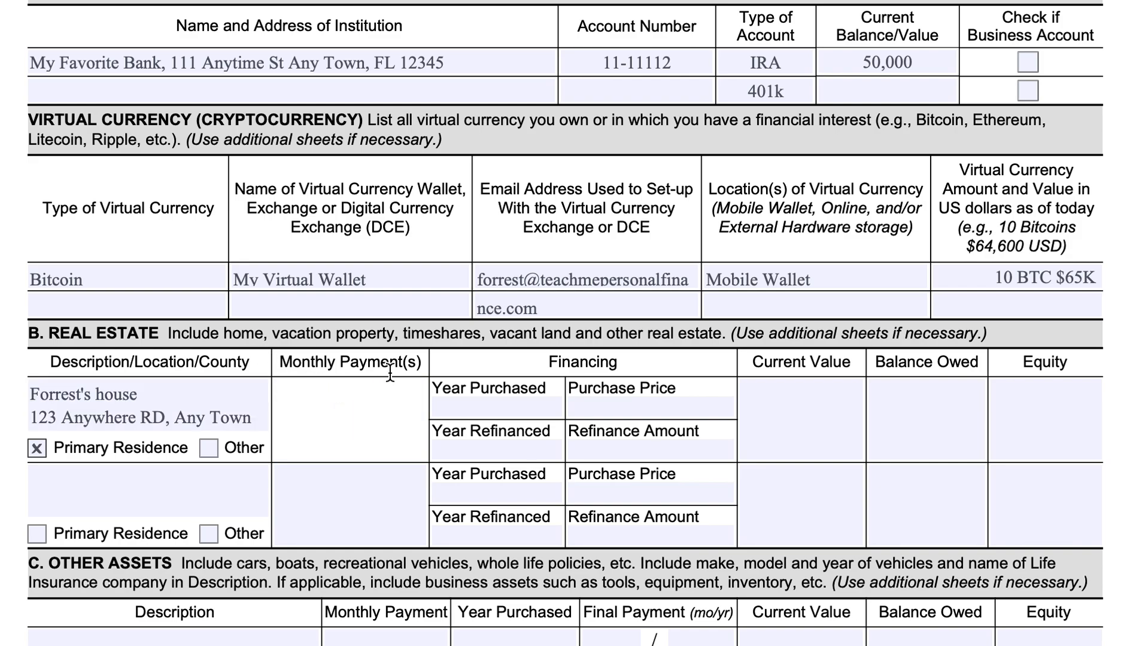
{"action": "type", "text": "1500"}
{"action": "left_click", "coordinate": [507, 410]}
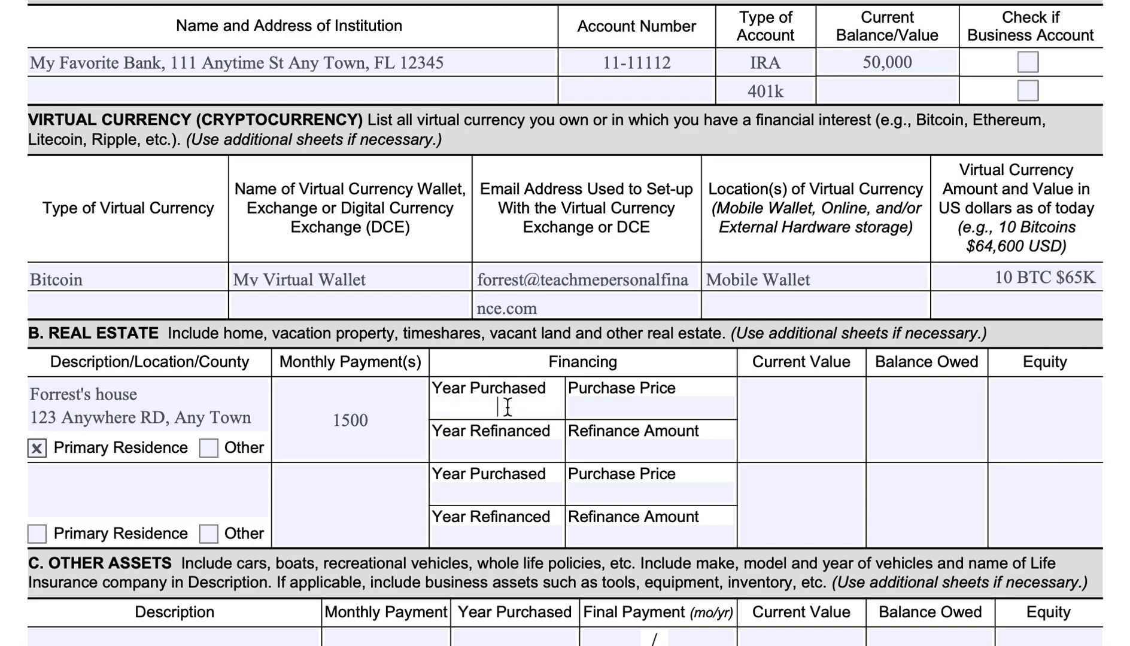
{"action": "type", "text": "2010"}
{"action": "left_click", "coordinate": [713, 408]}
{"action": "type", "text": "150,000"}
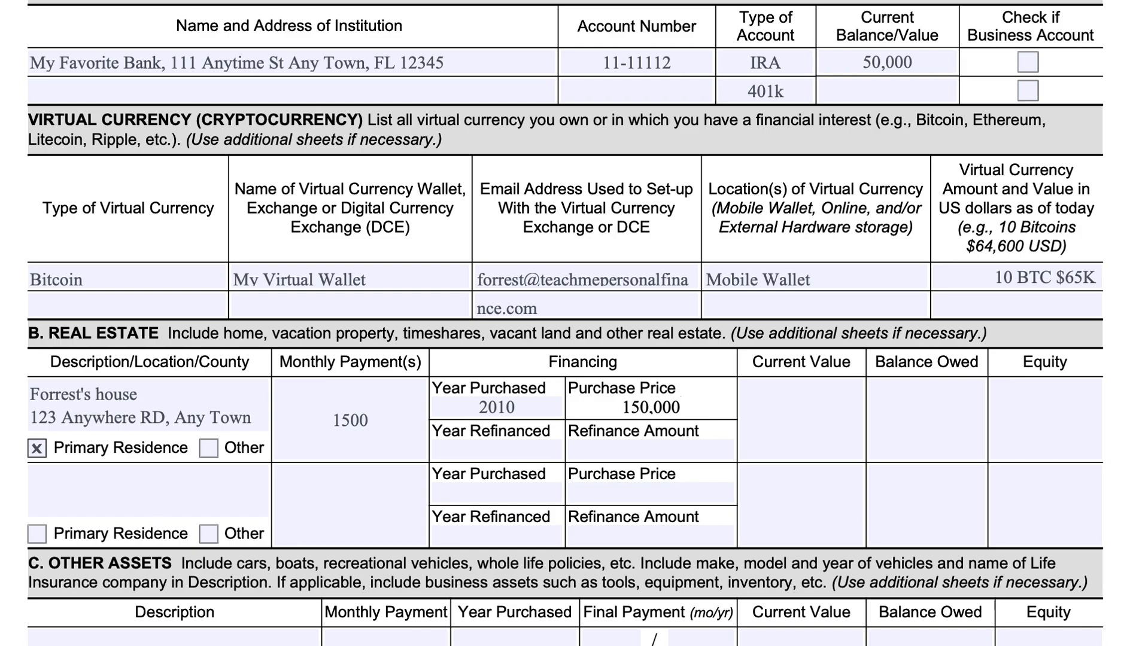
For the primary residence, enter a current value of 400,000, balance owed 125,000 and equity 275,000.
{"action": "left_click", "coordinate": [760, 407]}
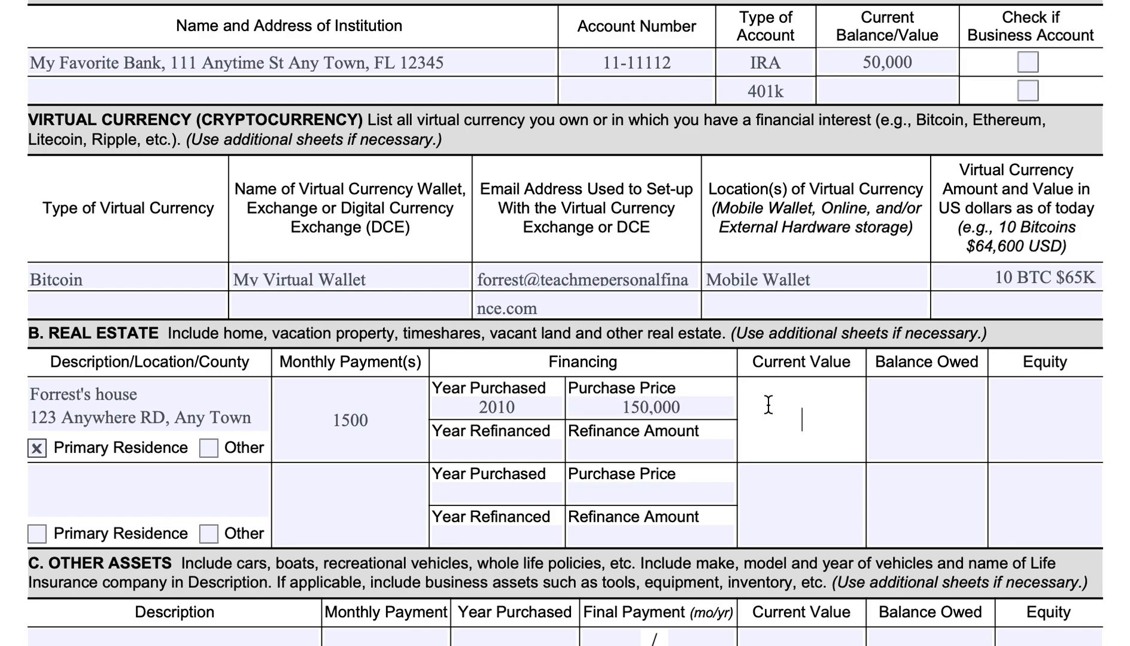
{"action": "type", "text": "400,000"}
{"action": "left_click", "coordinate": [939, 407]}
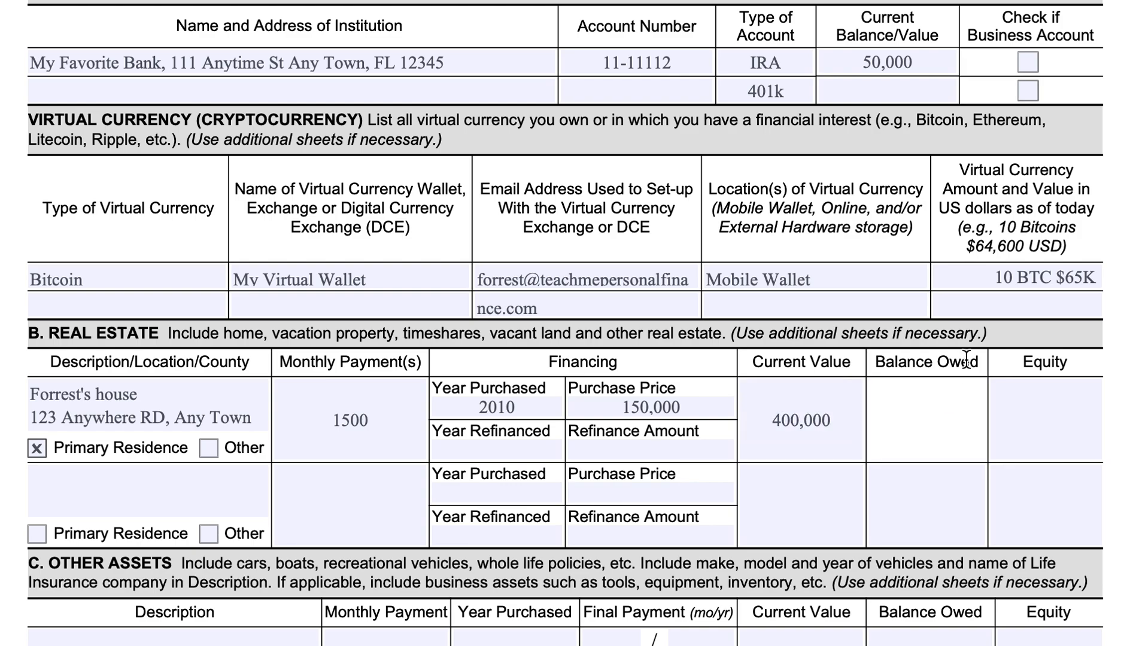
{"action": "type", "text": "125,000"}
{"action": "left_click", "coordinate": [1044, 408]}
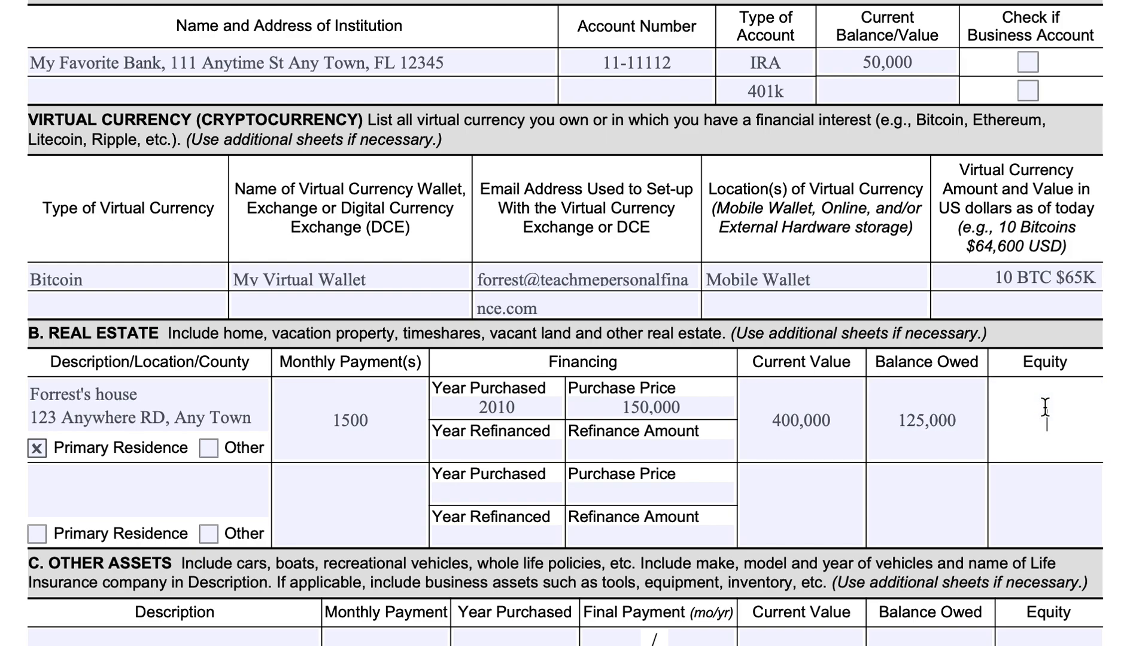
{"action": "type", "text": "275,000"}
Mark the second Real Estate entry as Other and reformat the primary residence's monthly payment as 1,500.
{"action": "left_click", "coordinate": [212, 540]}
{"action": "left_click", "coordinate": [204, 481]}
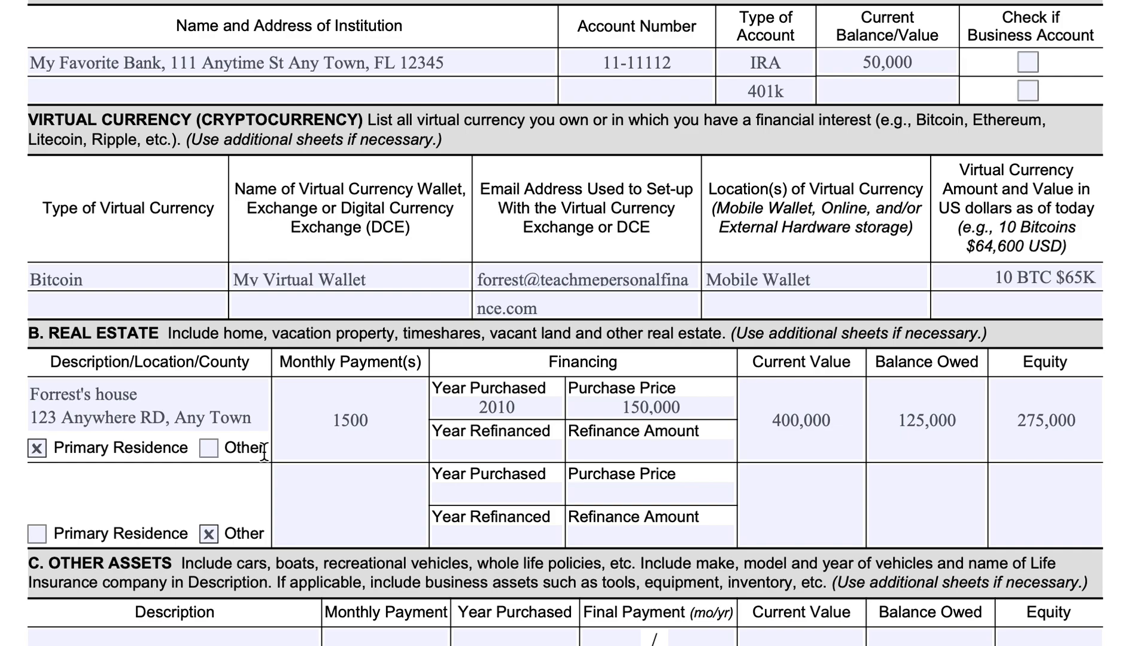
{"action": "left_click", "coordinate": [342, 419]}
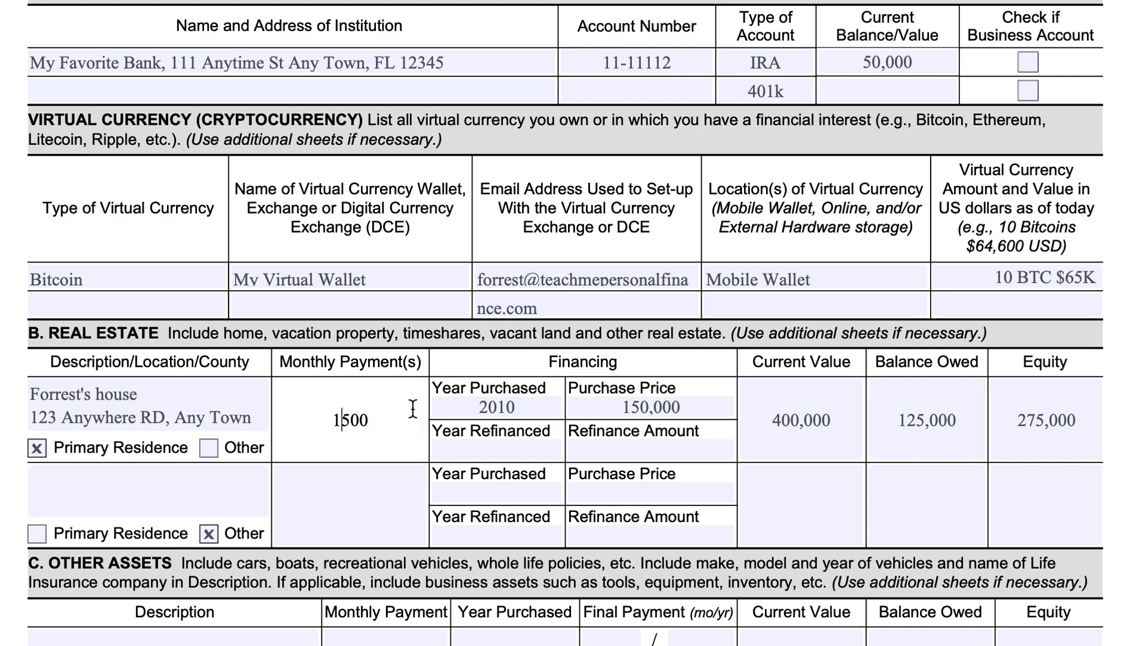
{"action": "type", "text": ","}
In the first Other Assets row, enter the taxpayer's car, identified by the owner's first name, as the description.
{"action": "scroll", "coordinate": [275, 444], "scroll_direction": "down", "scroll_amount": 3}
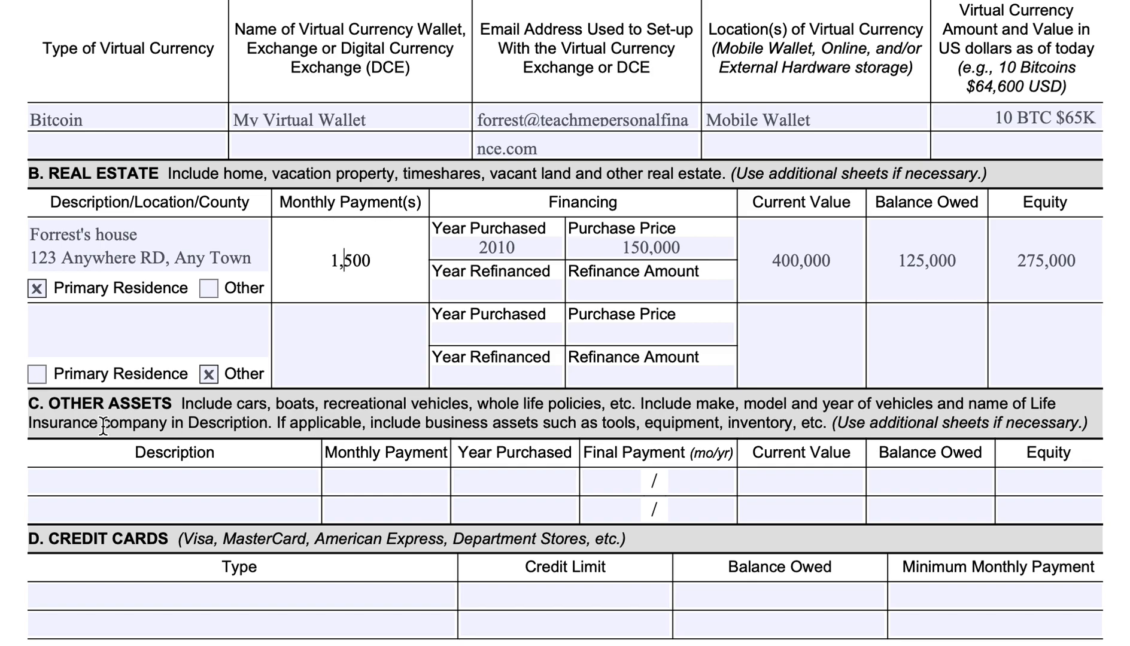
{"action": "left_click", "coordinate": [120, 481]}
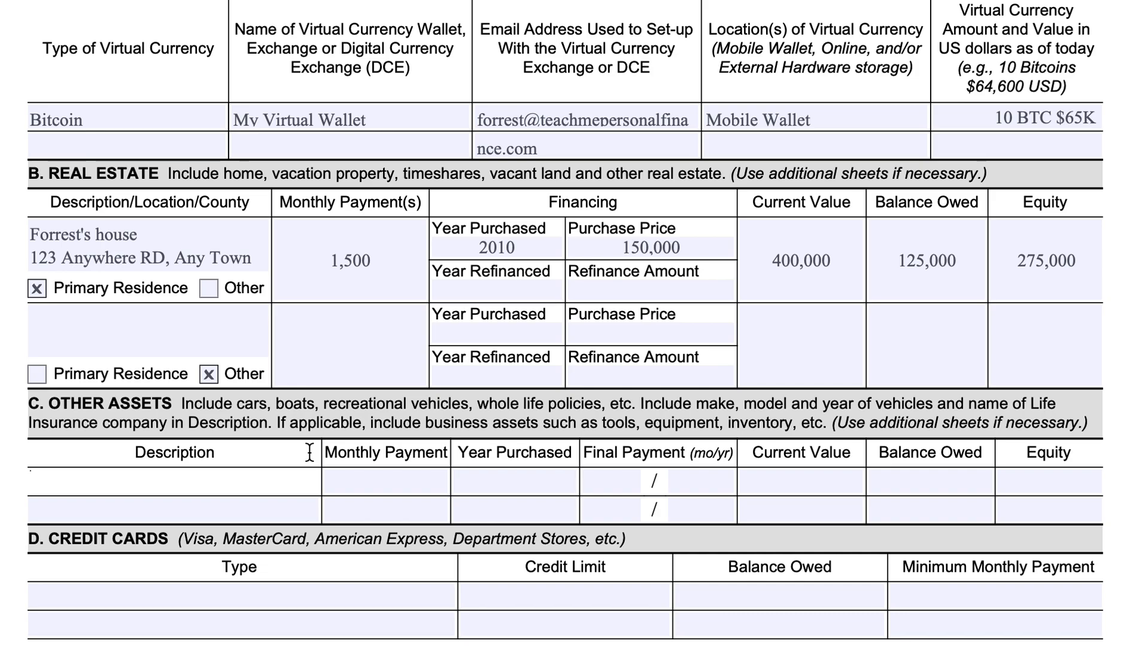
{"action": "type", "text": "John's Car"}
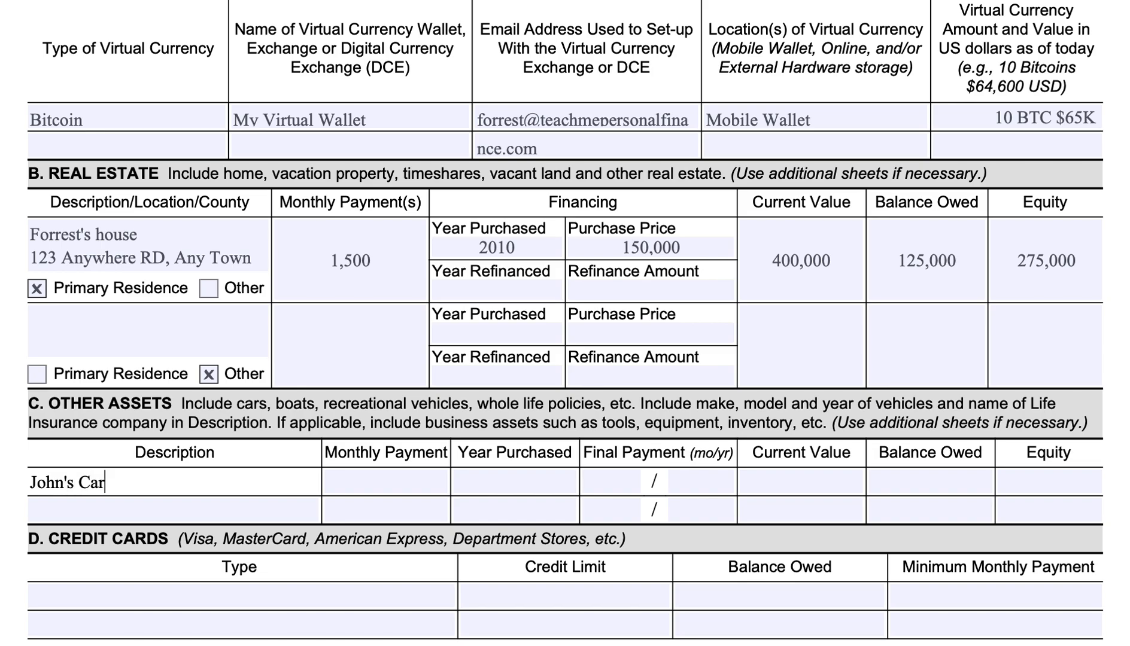
Remove the owner's first name from the house description in the first Real Estate entry.
{"action": "scroll", "coordinate": [114, 513], "scroll_direction": "up", "scroll_amount": 1}
{"action": "scroll", "coordinate": [114, 514], "scroll_direction": "up", "scroll_amount": 10}
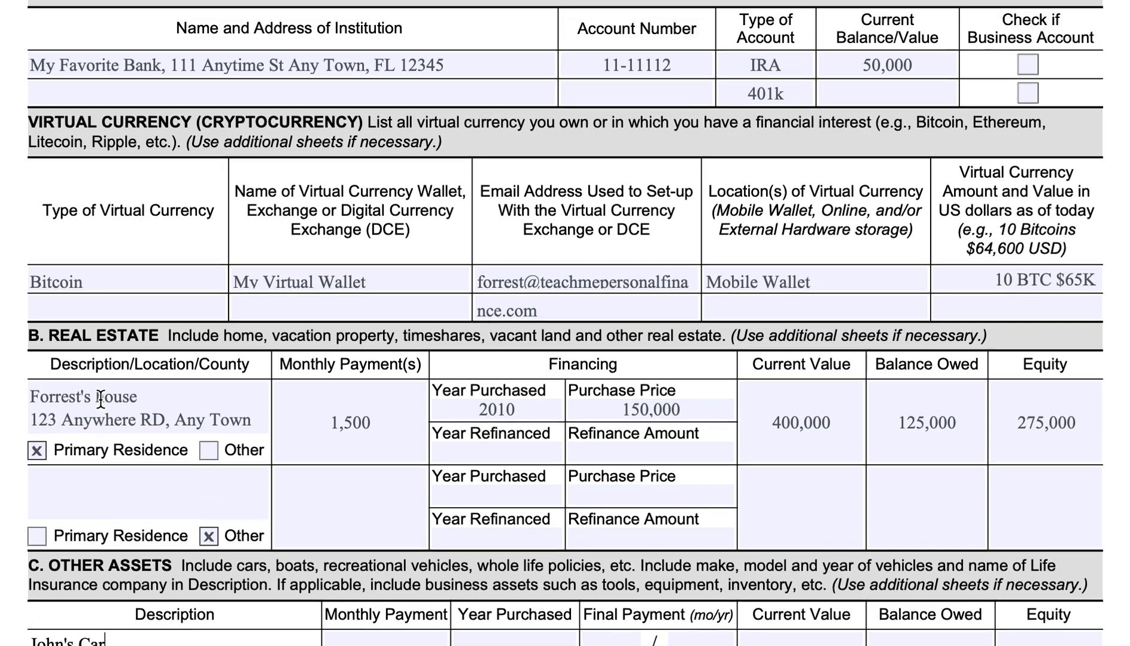
{"action": "left_click", "coordinate": [80, 487]}
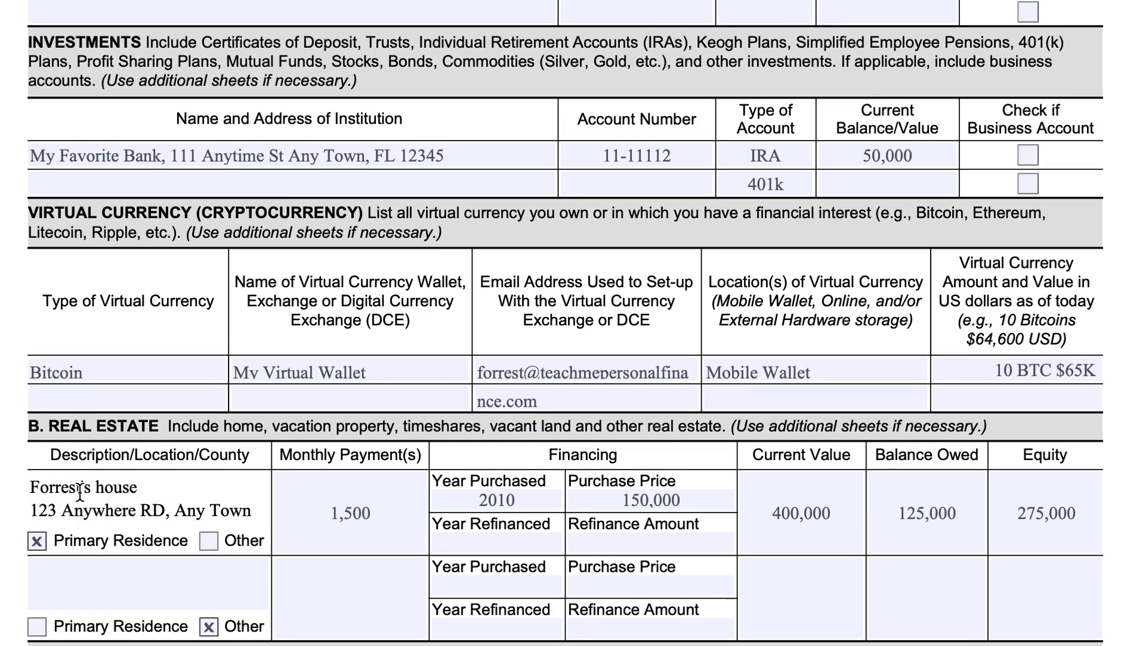
{"action": "left_click_drag", "start_coordinate": [80, 487], "coordinate": [40, 487]}
{"action": "key", "text": "BackSpace"}
{"action": "key", "text": "BackSpace"}
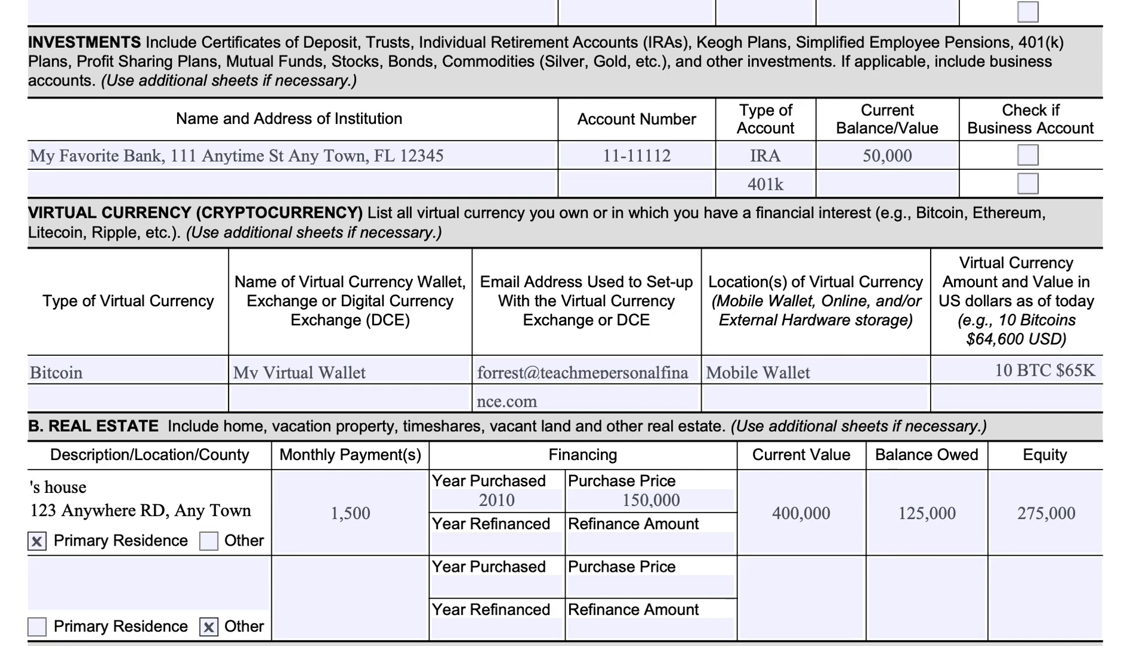
For the car in Other Assets, enter a monthly payment of 500 and year purchased 2020.
{"action": "scroll", "coordinate": [91, 539], "scroll_direction": "down", "scroll_amount": 3}
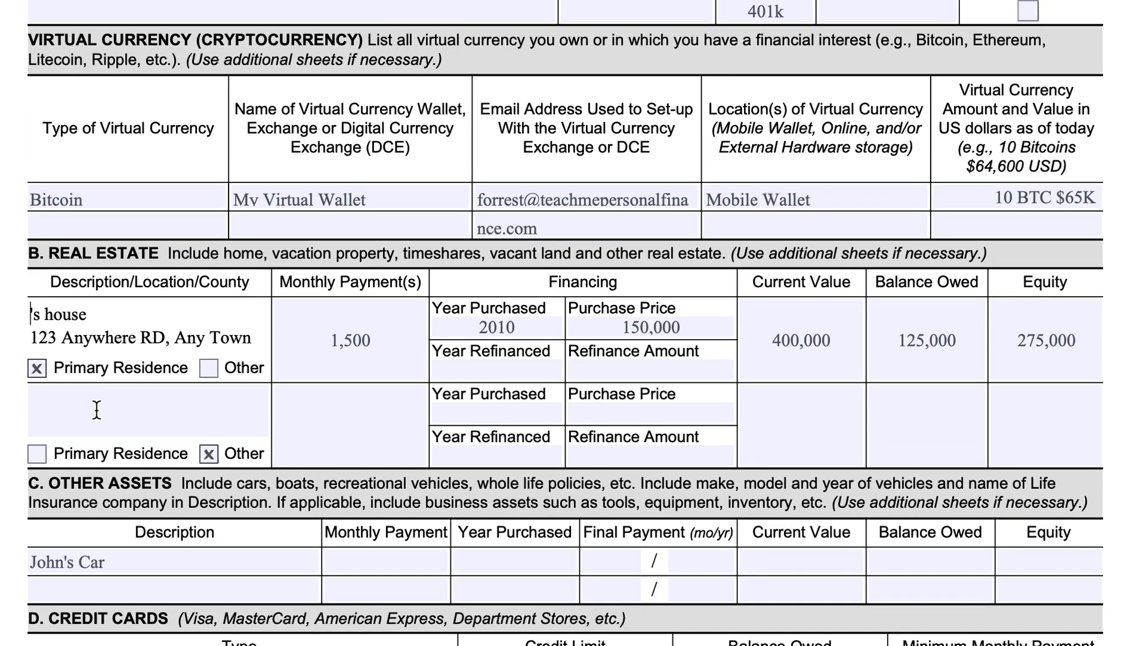
{"action": "scroll", "coordinate": [184, 454], "scroll_direction": "down", "scroll_amount": 2}
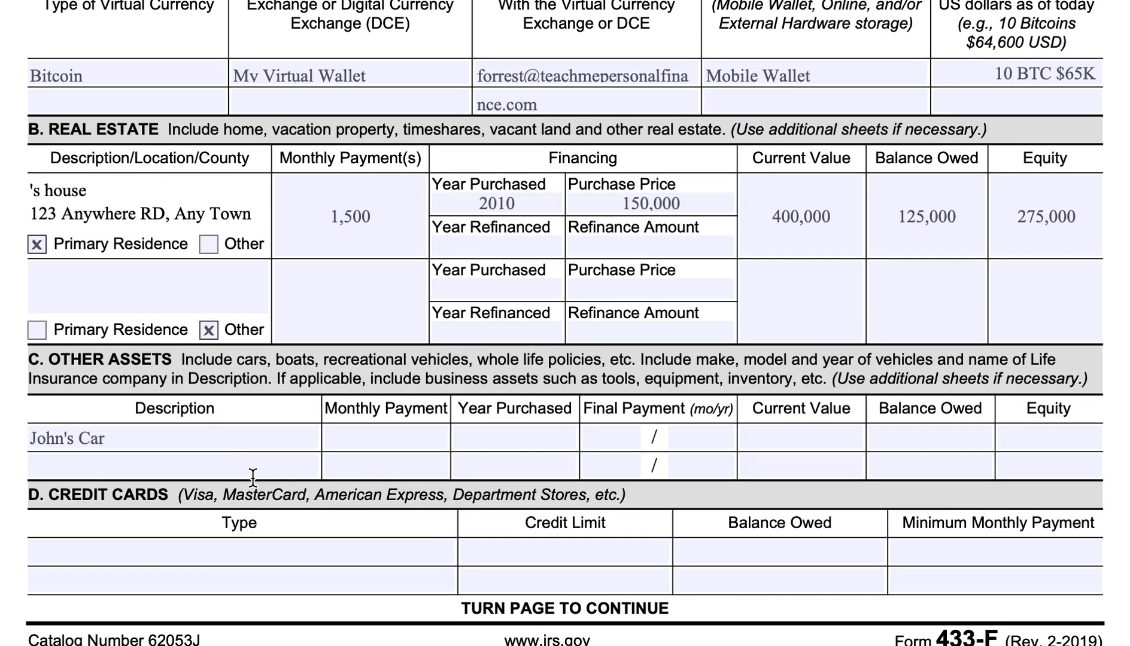
{"action": "left_click", "coordinate": [172, 434]}
{"action": "left_click", "coordinate": [389, 440]}
{"action": "type", "text": "500"}
{"action": "left_click", "coordinate": [514, 438]}
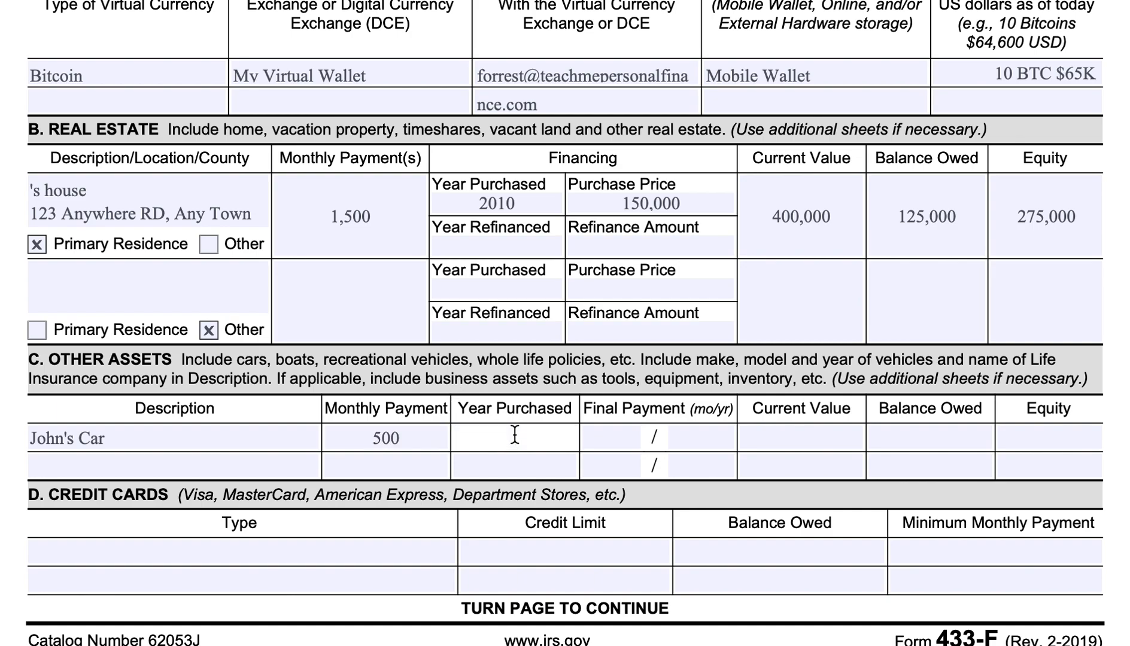
{"action": "type", "text": "2020"}
Enter 6/25 as the month and year of the car's final payment.
{"action": "left_click", "coordinate": [620, 439]}
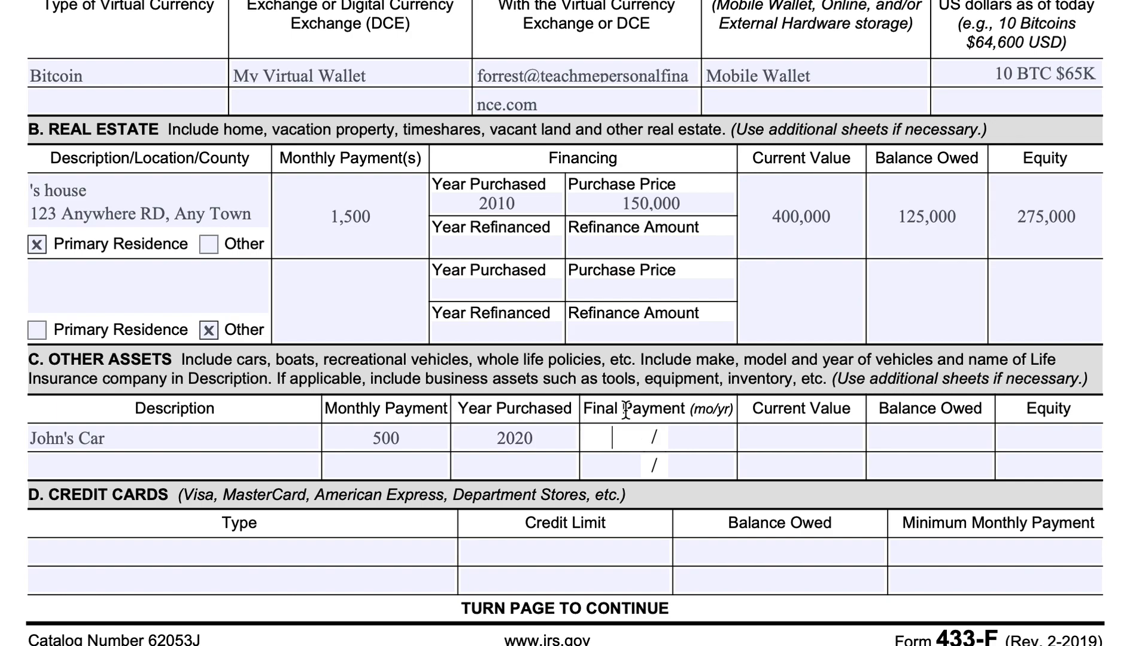
{"action": "type", "text": "6"}
{"action": "left_click", "coordinate": [701, 441]}
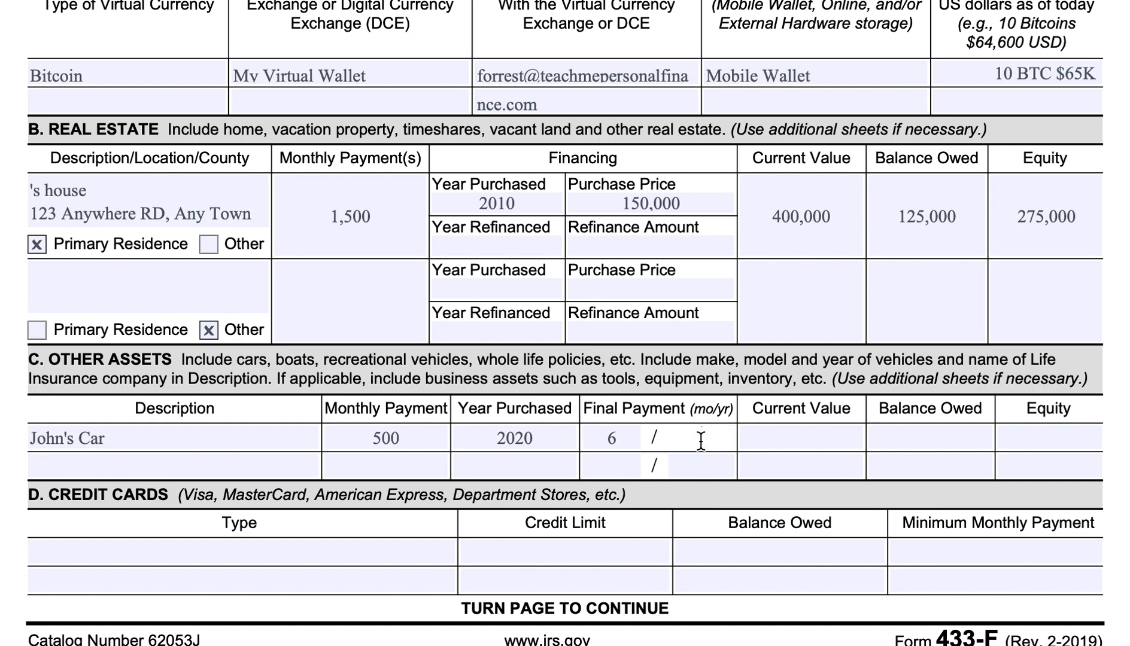
{"action": "type", "text": "20"}
{"action": "key", "text": "BackSpace"}
{"action": "type", "text": "5"}
{"action": "key", "text": "Tab"}
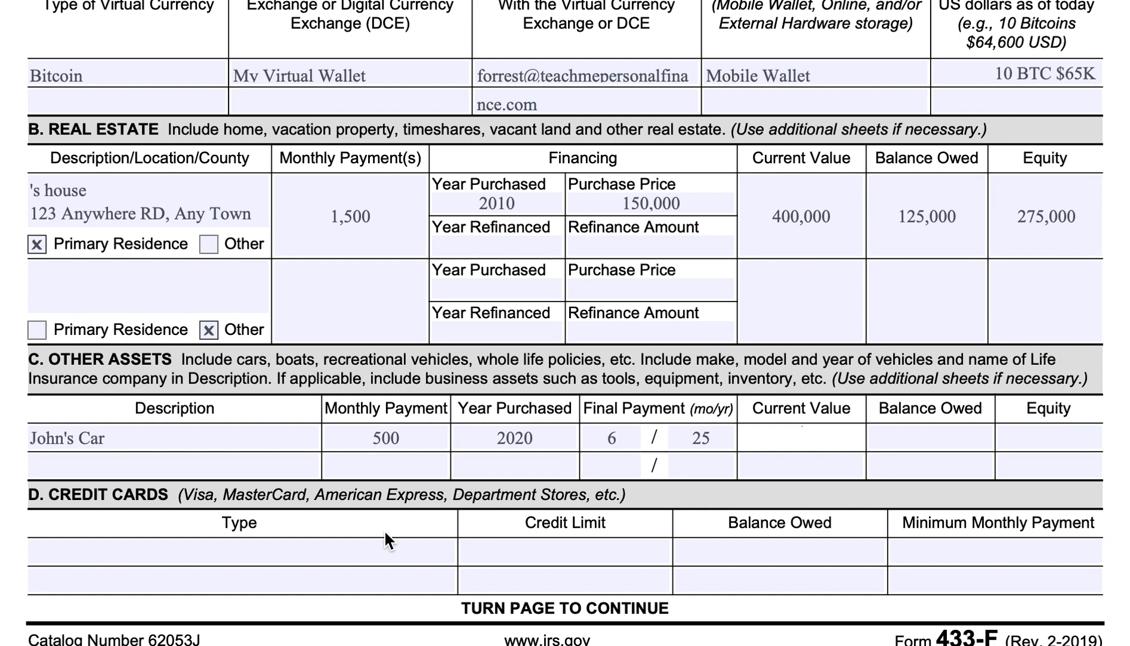
For the car, enter a current value of 15000, balance owed 10000 and equity 5000.
{"action": "type", "text": "15000"}
{"action": "left_click", "coordinate": [900, 435]}
{"action": "type", "text": "10000"}
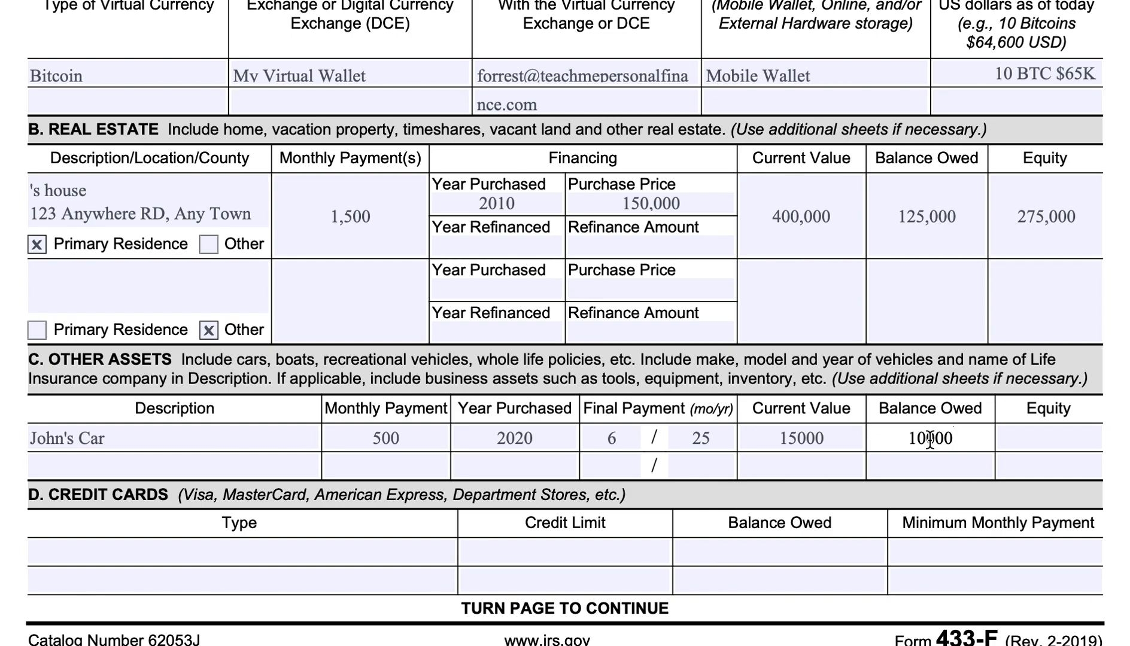
{"action": "left_click", "coordinate": [1016, 435]}
{"action": "type", "text": "5000"}
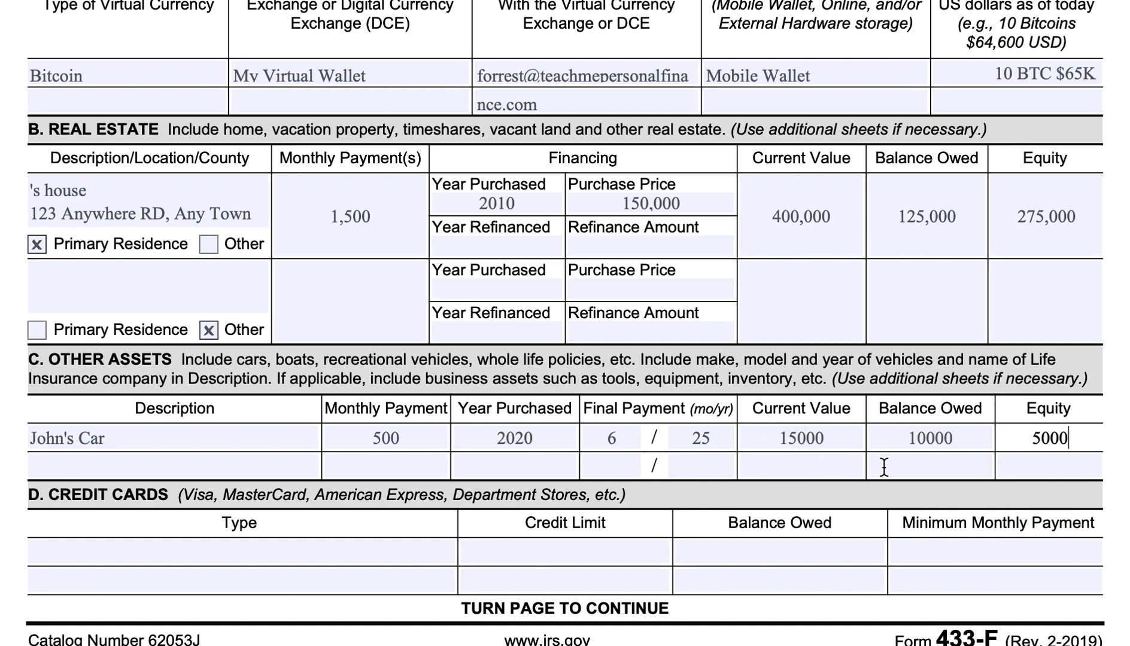
In the second Other Assets row, describe the asset as the taxpayer's insurance, including the first name, with a monthly payment of 300.
{"action": "left_click", "coordinate": [270, 466]}
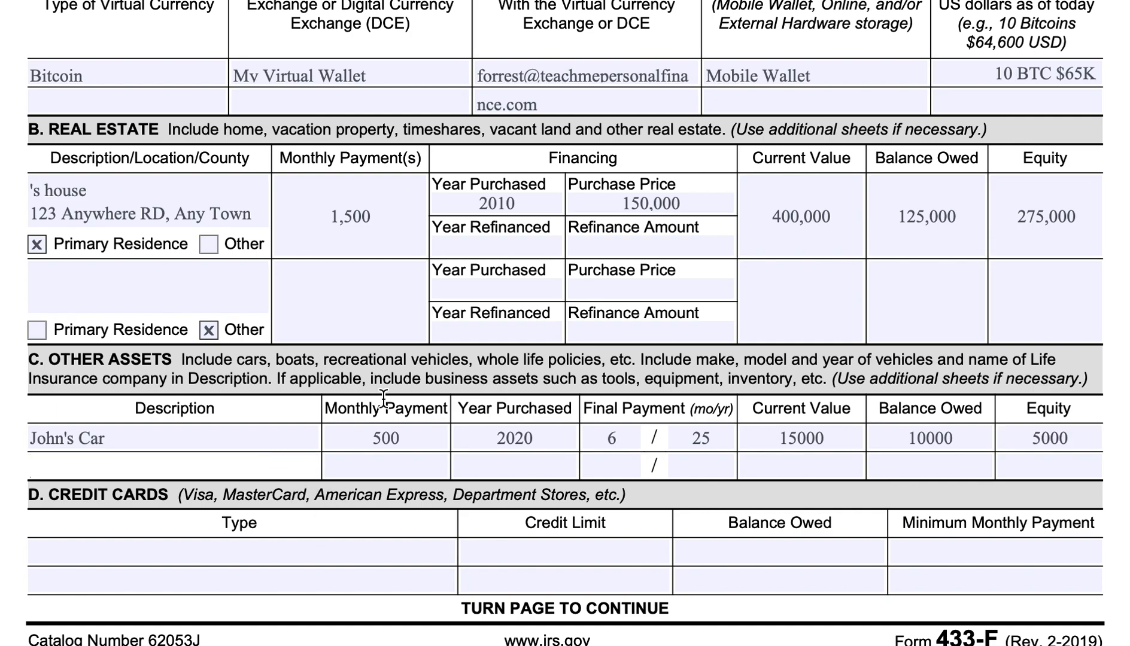
{"action": "type", "text": "John's insurance"}
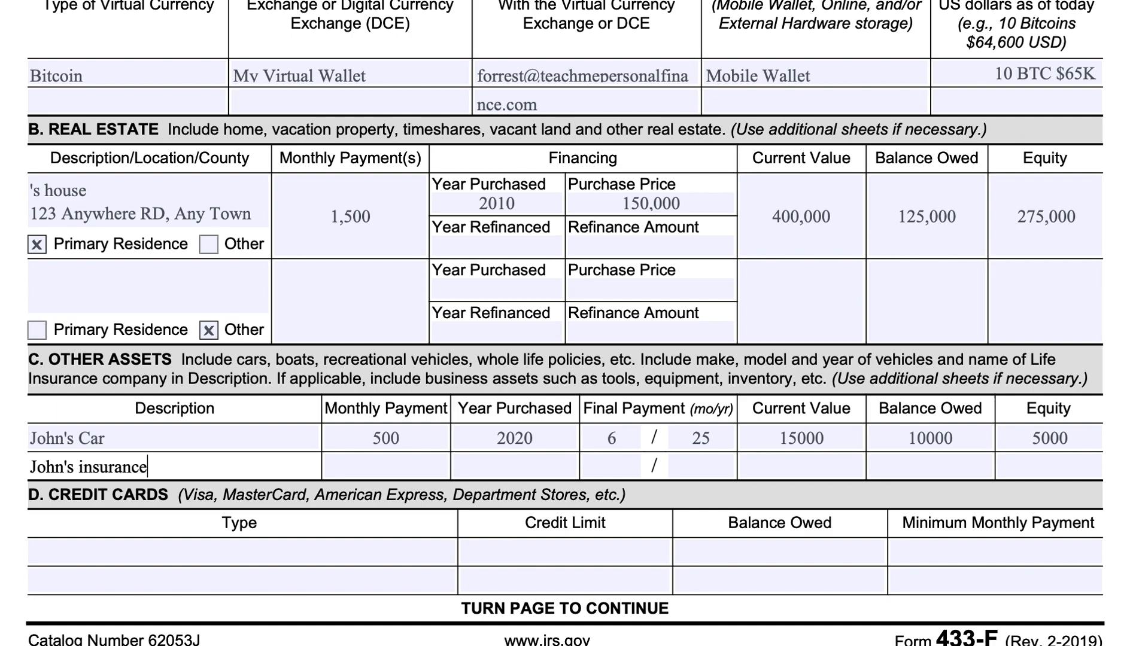
{"action": "key", "text": "Tab"}
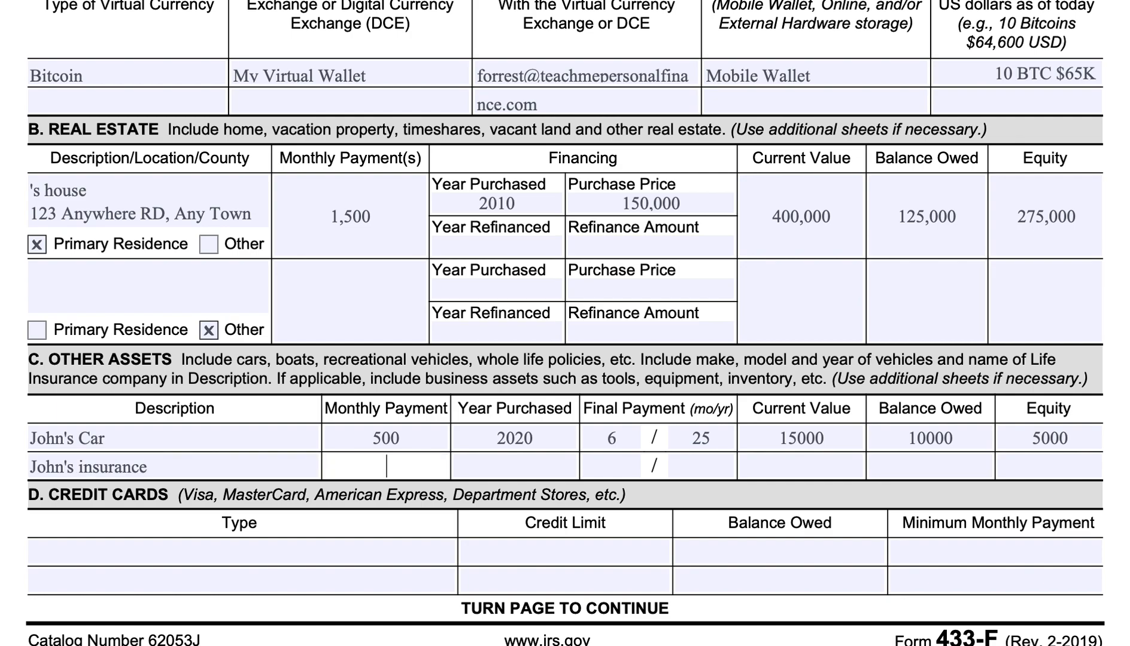
{"action": "type", "text": "300"}
{"action": "key", "text": "Tab"}
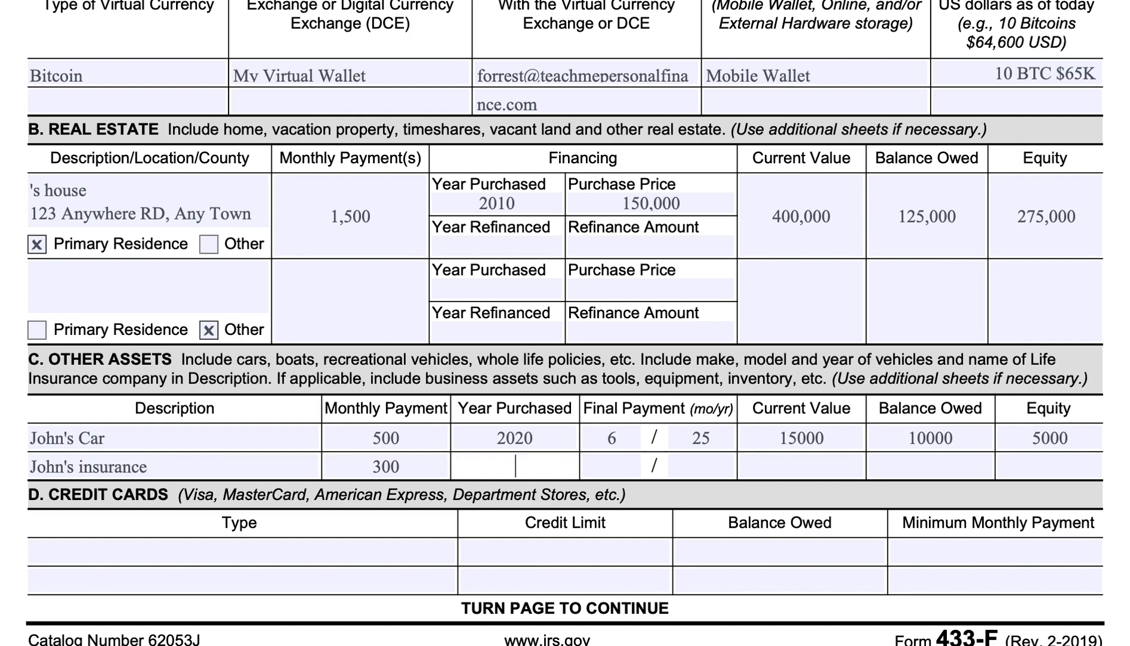
For the insurance row in Other Assets, enter year purchased 2015, current value 10,000 and equity 10,000.
{"action": "type", "text": "2015"}
{"action": "key", "text": "Tab"}
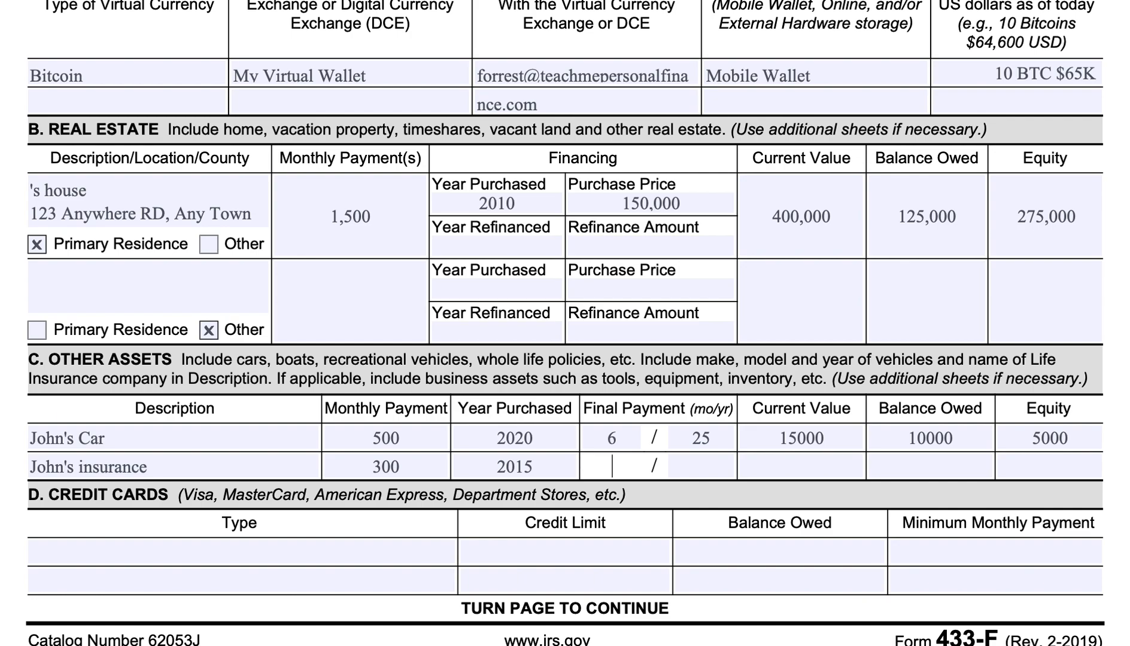
{"action": "key", "text": "Tab"}
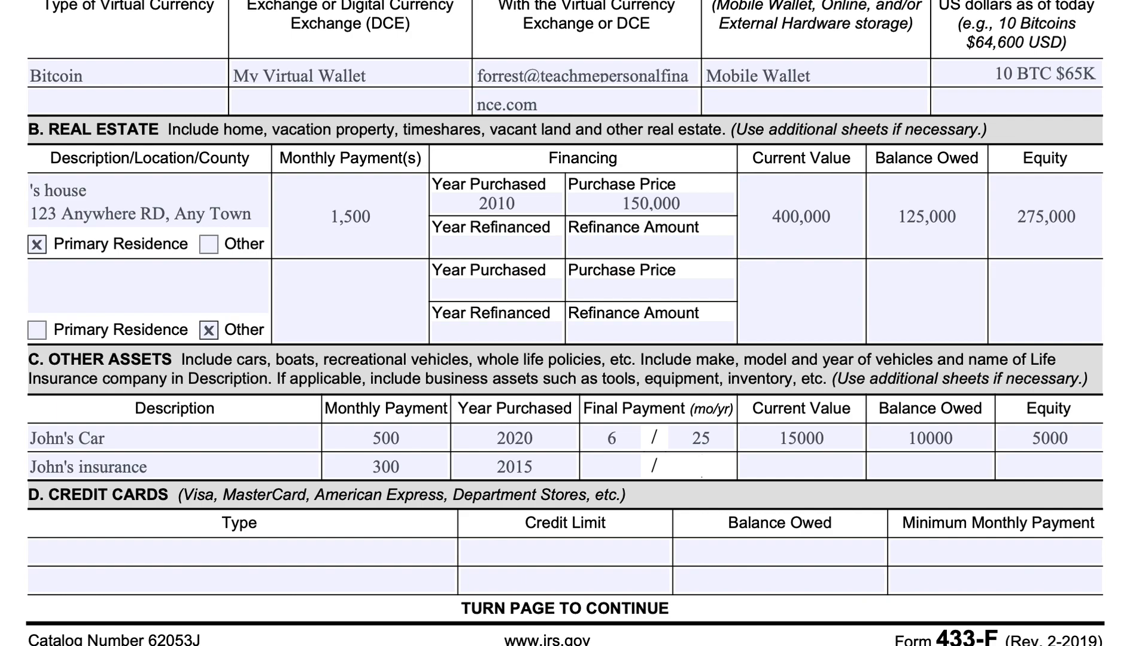
{"action": "left_click", "coordinate": [617, 466]}
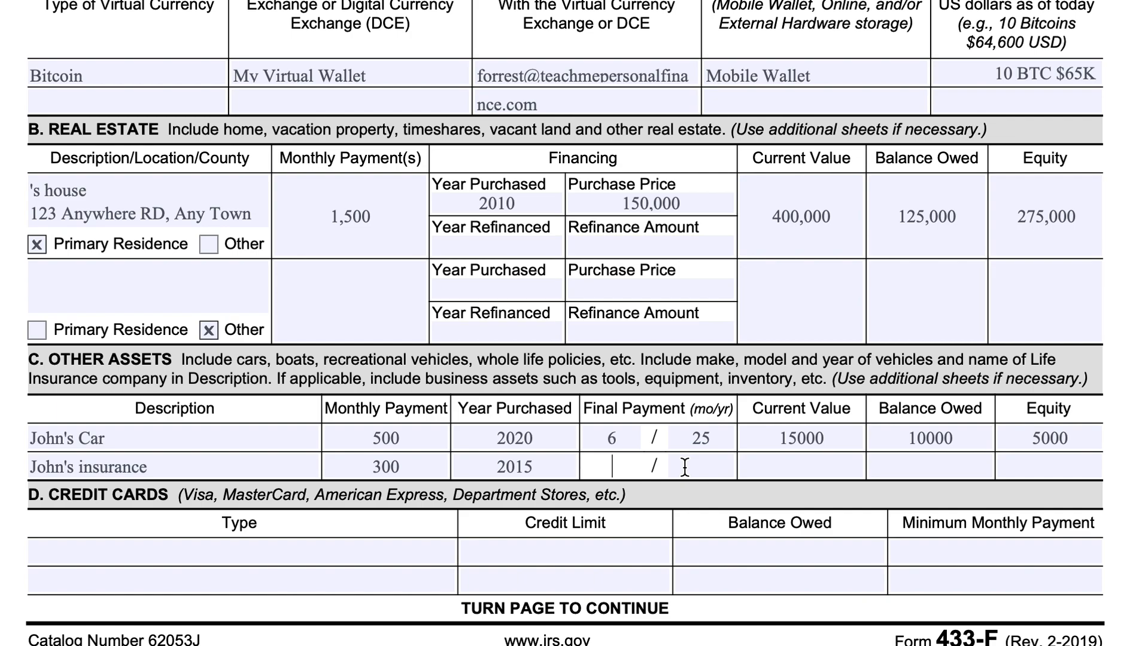
{"action": "left_click", "coordinate": [828, 473]}
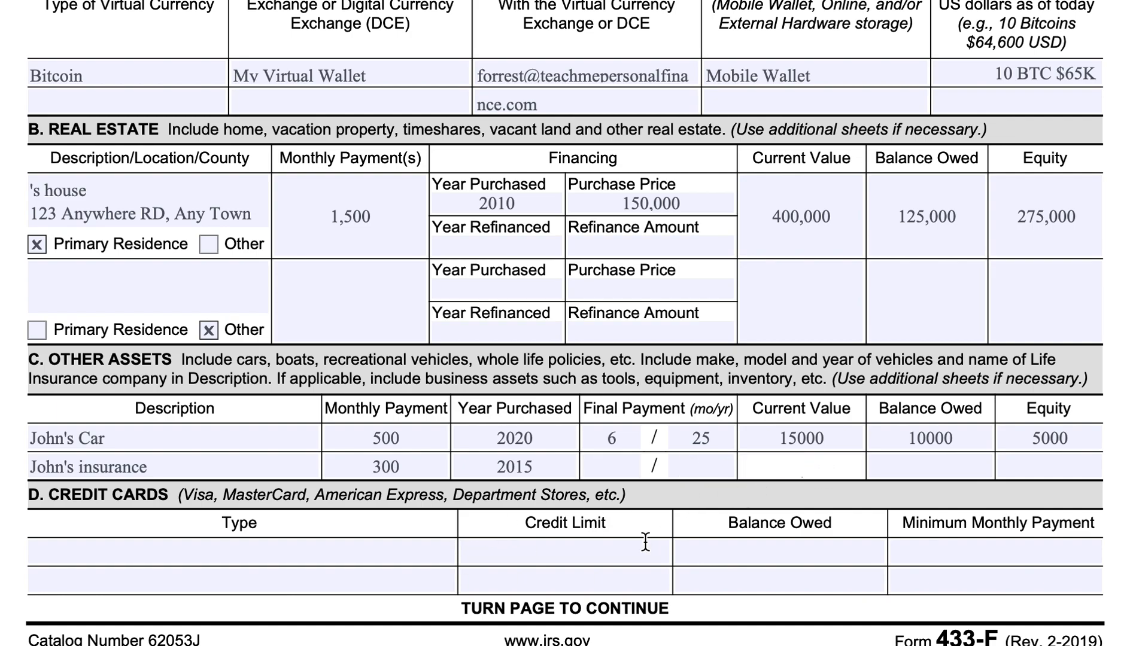
{"action": "type", "text": "10,000"}
{"action": "left_click", "coordinate": [1056, 465]}
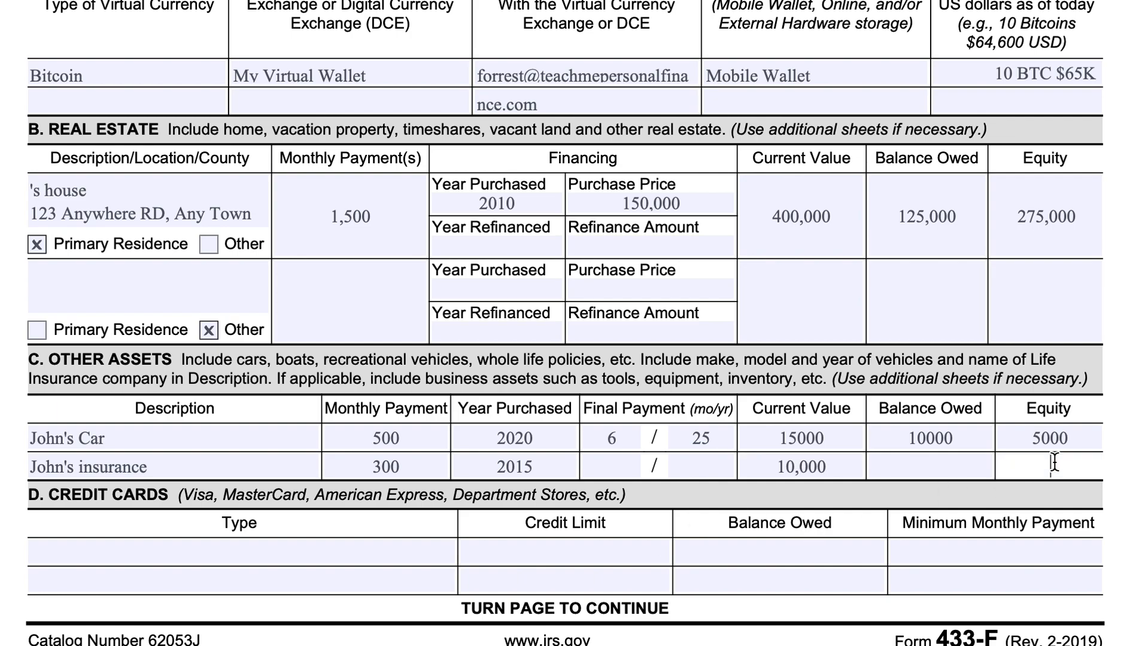
{"action": "type", "text": "10,000"}
{"action": "left_click", "coordinate": [832, 436]}
In the first Credit Cards row, enter the type as the taxpayer's Visa, including the first name.
{"action": "scroll", "coordinate": [722, 465], "scroll_direction": "down", "scroll_amount": 3}
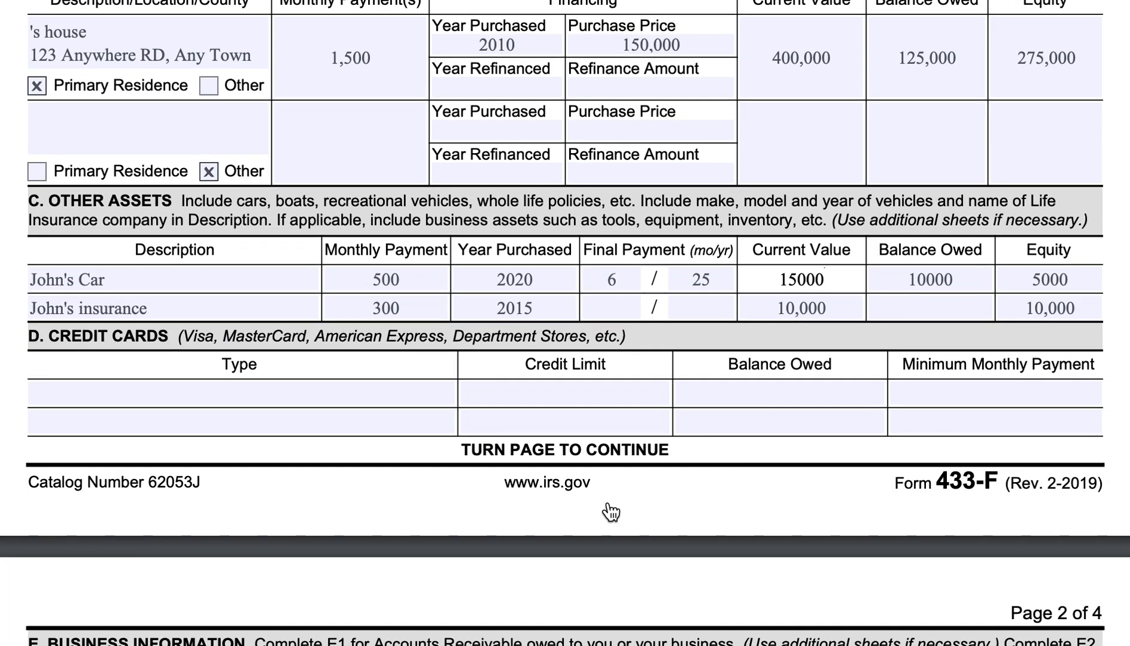
{"action": "left_click", "coordinate": [425, 384]}
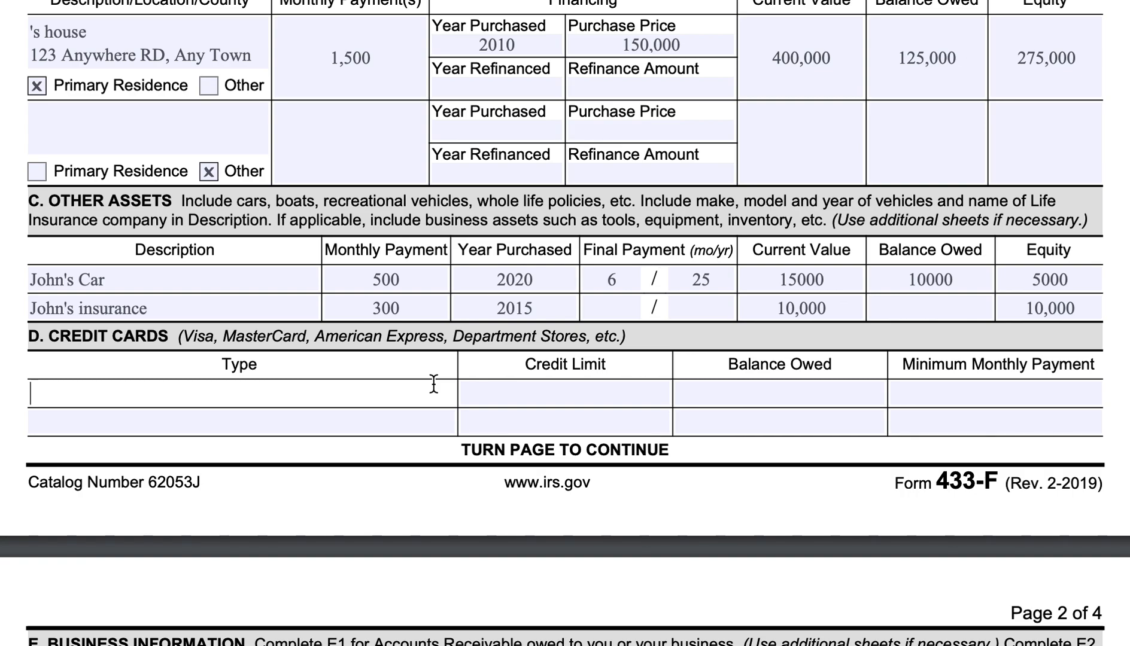
{"action": "type", "text": "John'"}
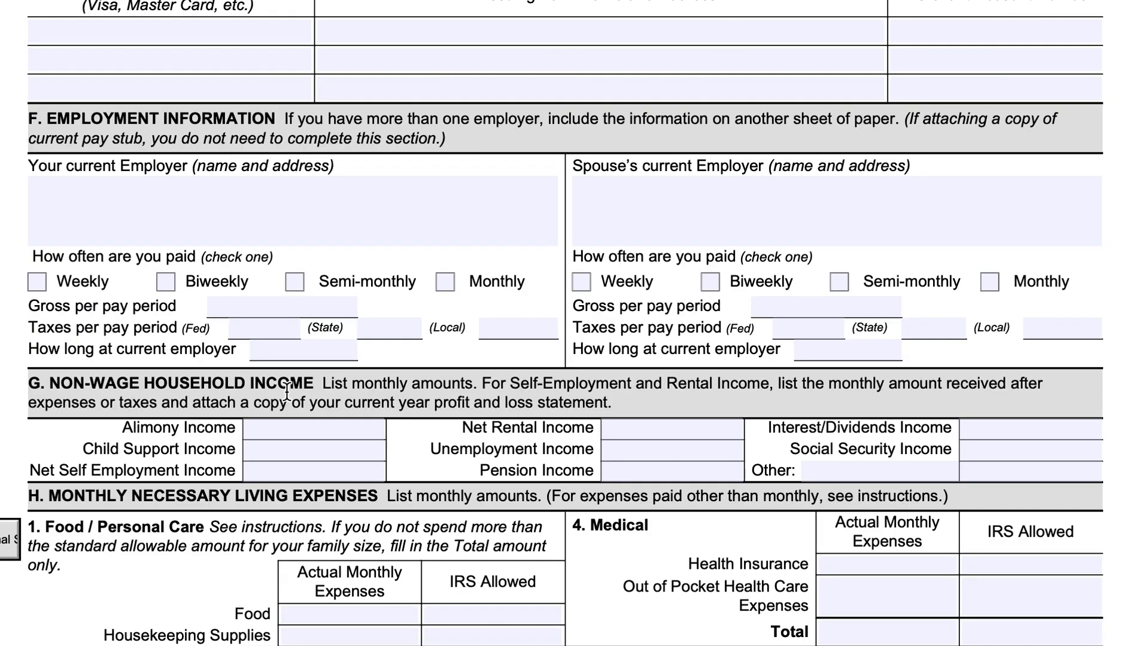
{"action": "scroll", "coordinate": [287, 393], "scroll_direction": "up", "scroll_amount": 15}
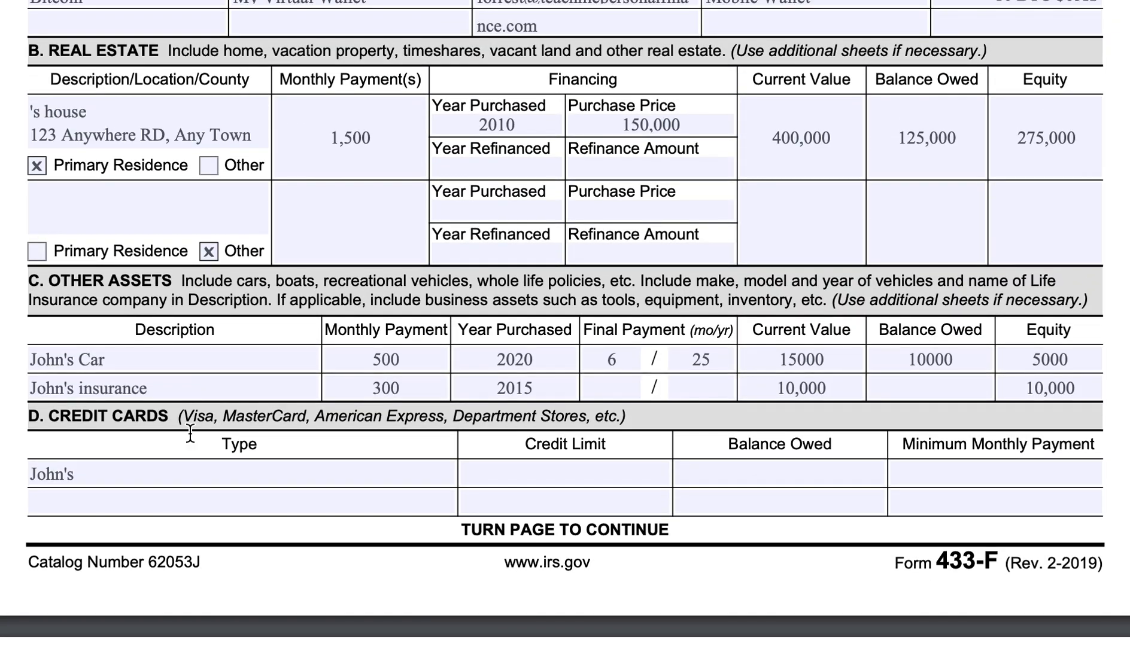
{"action": "left_click", "coordinate": [181, 479]}
{"action": "type", "text": "s Visa"}
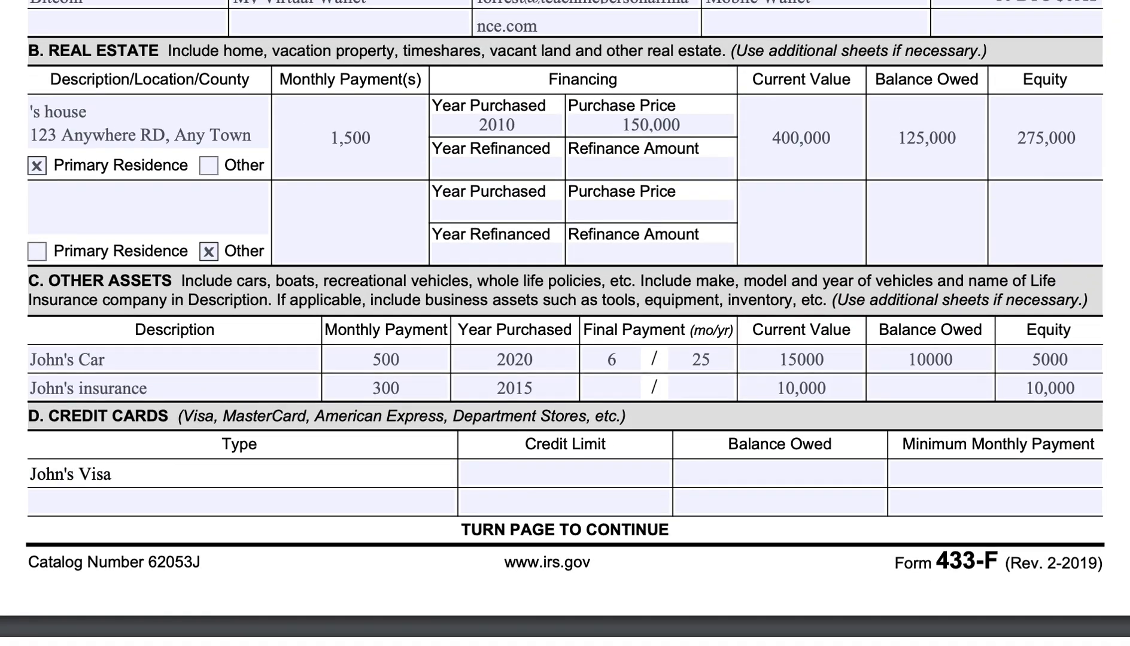
For the Visa card, enter a credit limit of 20,000, balance owed 0 and minimum monthly payment 0.
{"action": "left_click", "coordinate": [545, 472]}
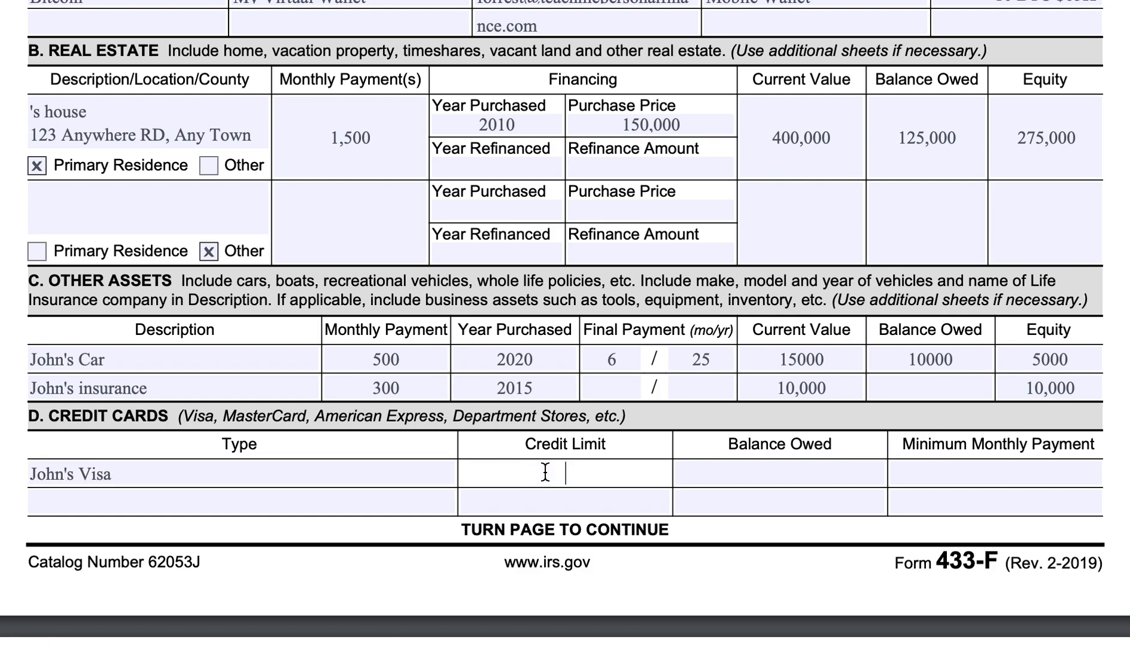
{"action": "type", "text": "20,000"}
{"action": "key", "text": "Tab"}
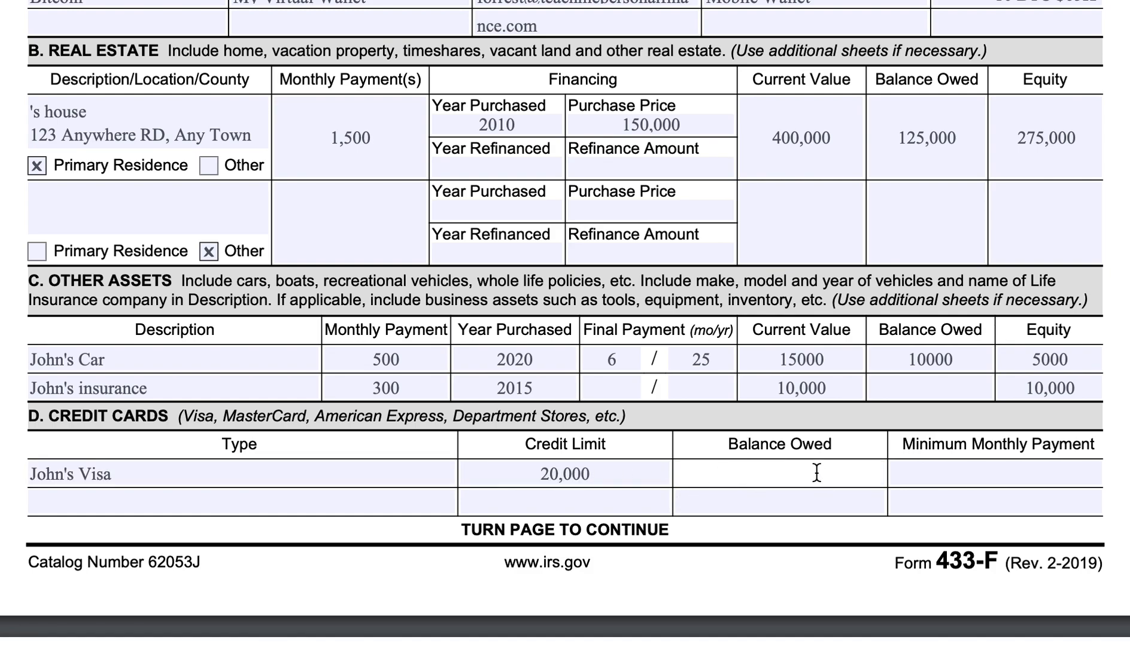
{"action": "type", "text": "0"}
{"action": "left_click", "coordinate": [938, 475]}
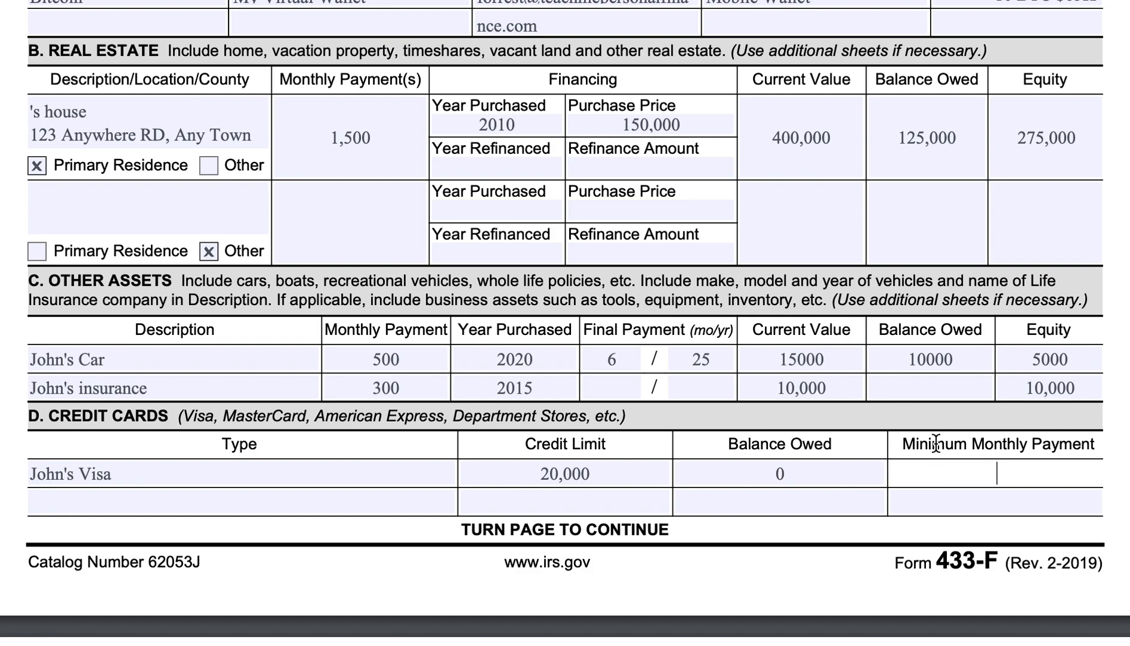
{"action": "type", "text": "0"}
Begin the type in the second Credit Cards row with the taxpayer's first name in possessive form.
{"action": "left_click", "coordinate": [365, 502]}
{"action": "type", "text": "John's "}
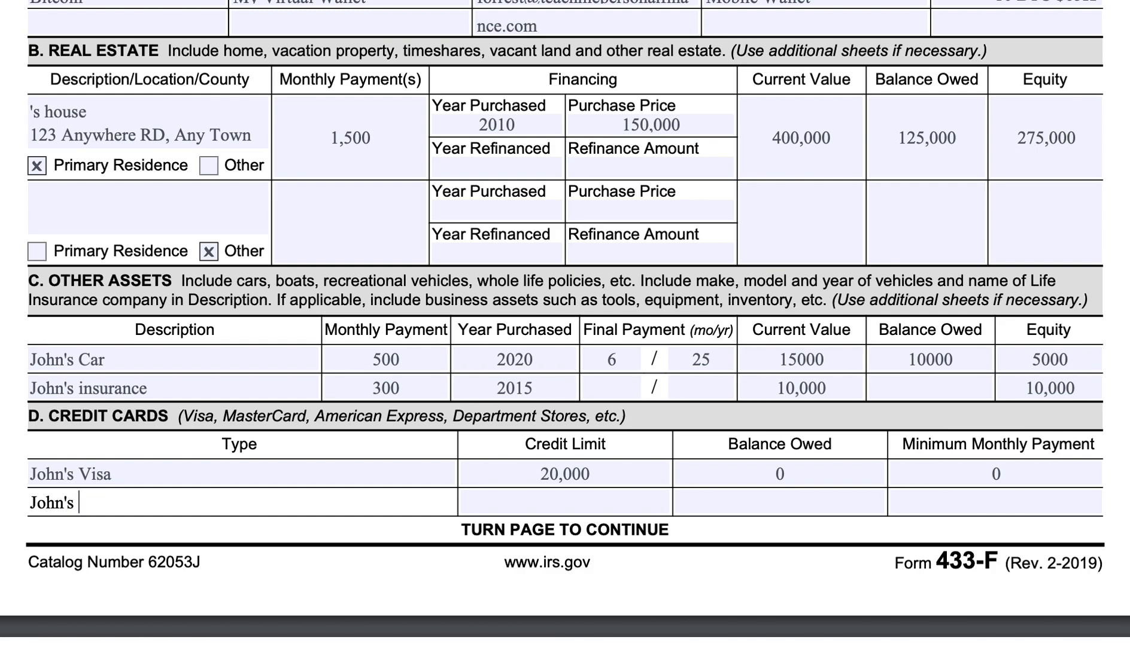
{"action": "type", "text": "S"}
{"action": "key", "text": "BackSpace"}
{"action": "type", "text": "Nordstrom Line"}
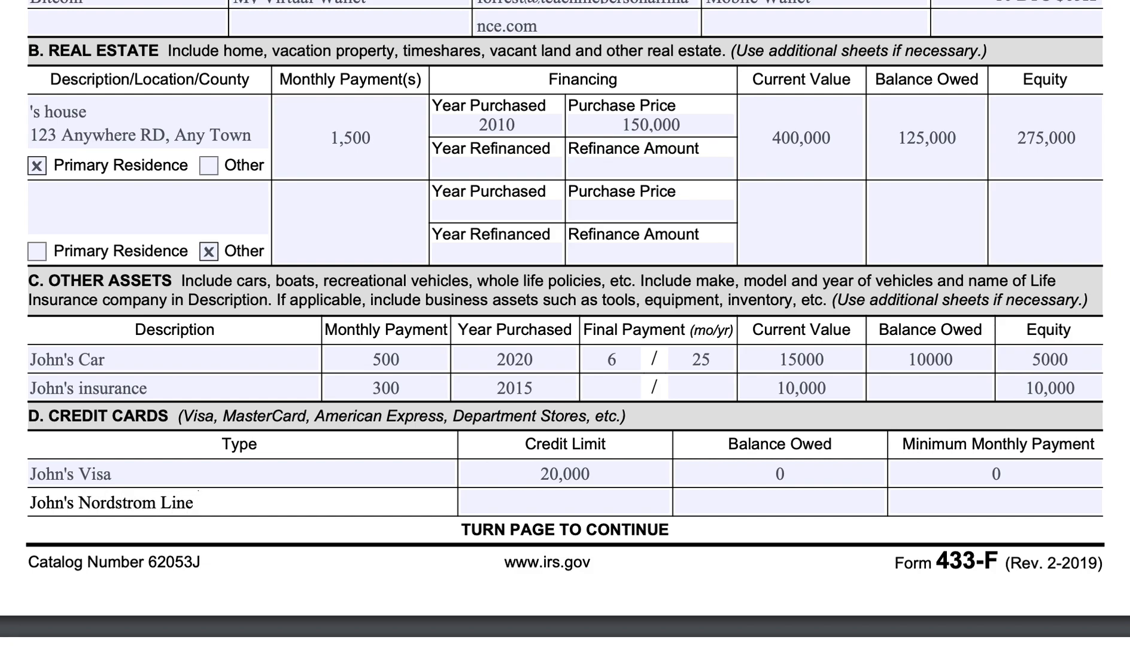
{"action": "key", "text": "BackSpace"}
{"action": "key", "text": "BackSpace"}
{"action": "key", "text": "BackSpace"}
{"action": "key", "text": "BackSpace"}
{"action": "key", "text": "BackSpace"}
{"action": "key", "text": "BackSpace"}
{"action": "key", "text": "BackSpace"}
{"action": "key", "text": "BackSpace"}
{"action": "key", "text": "BackSpace"}
{"action": "key", "text": "BackSpace"}
{"action": "key", "text": "BackSpace"}
{"action": "key", "text": "BackSpace"}
{"action": "key", "text": "BackSpace"}
{"action": "key", "text": "BackSpace"}
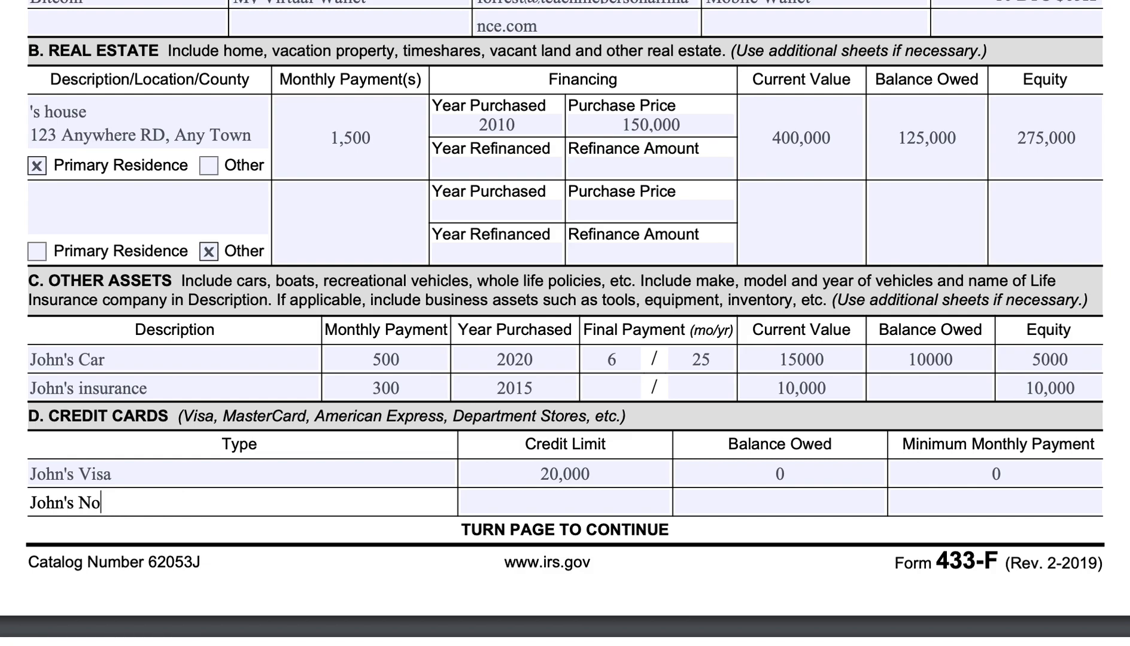
Complete the second card type with "Personal Line of Credit" and enter credit limit 10,000, balance owed 0 and minimum monthly payment 0.
{"action": "type", "text": "Personal "}
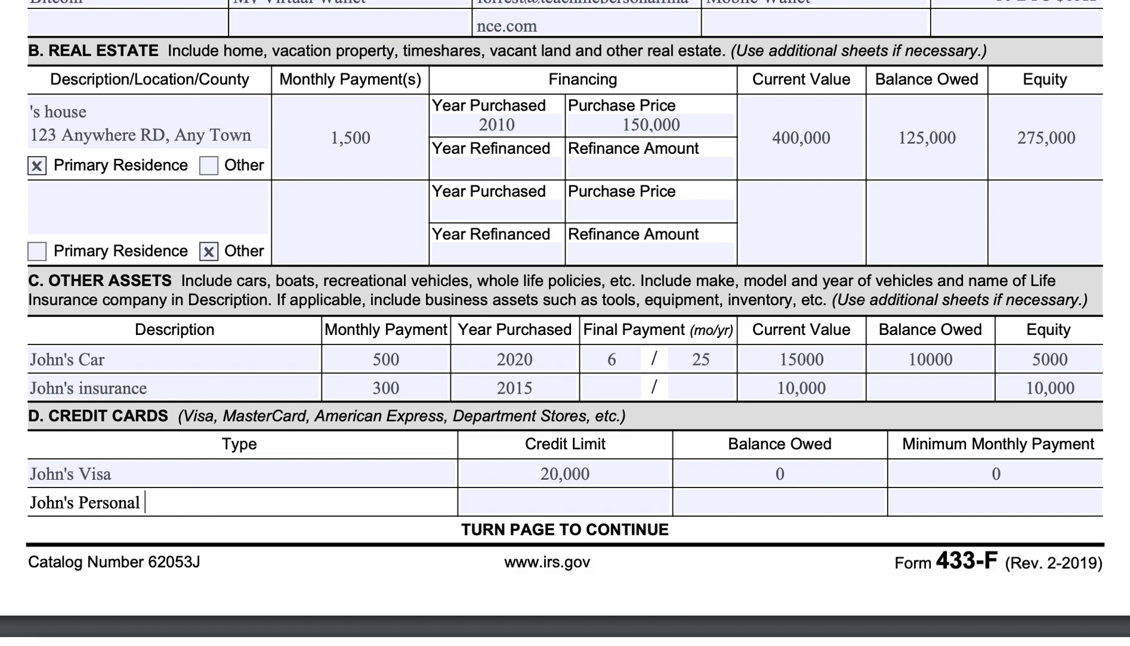
{"action": "type", "text": "Line of Credit"}
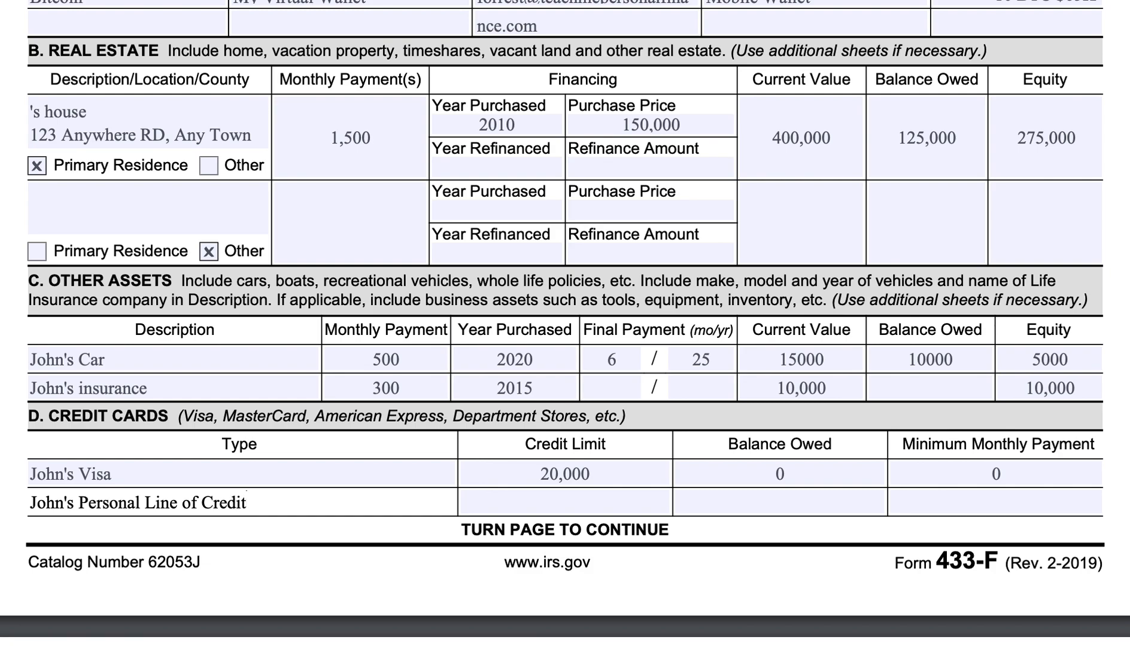
{"action": "key", "text": "Tab"}
{"action": "type", "text": "10,000"}
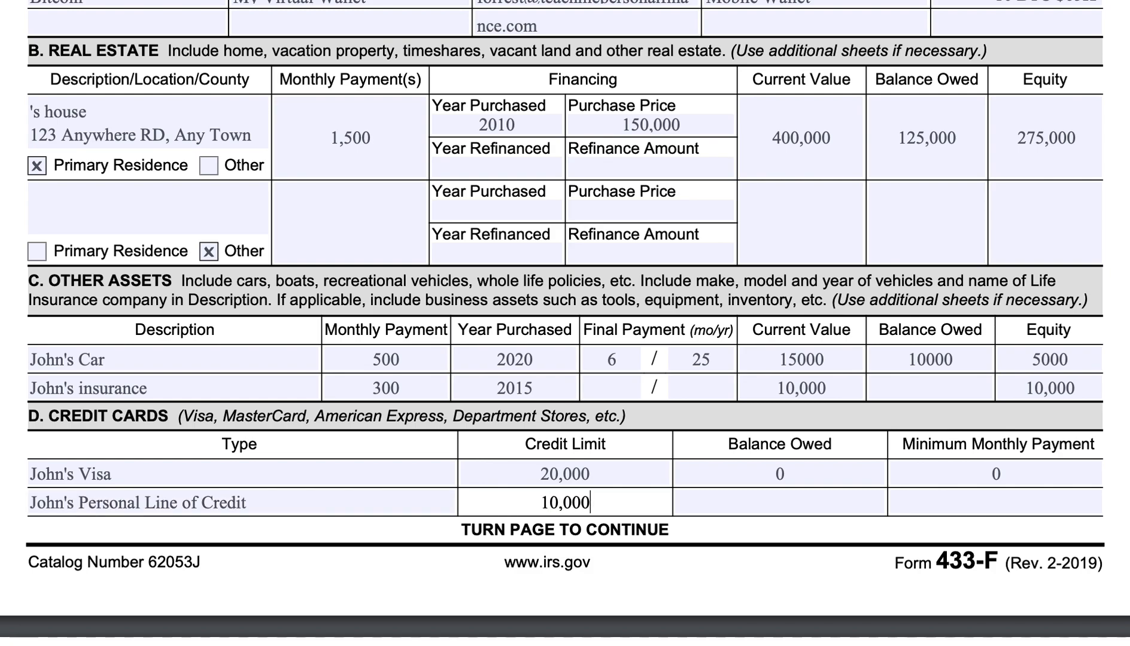
{"action": "key", "text": "Tab"}
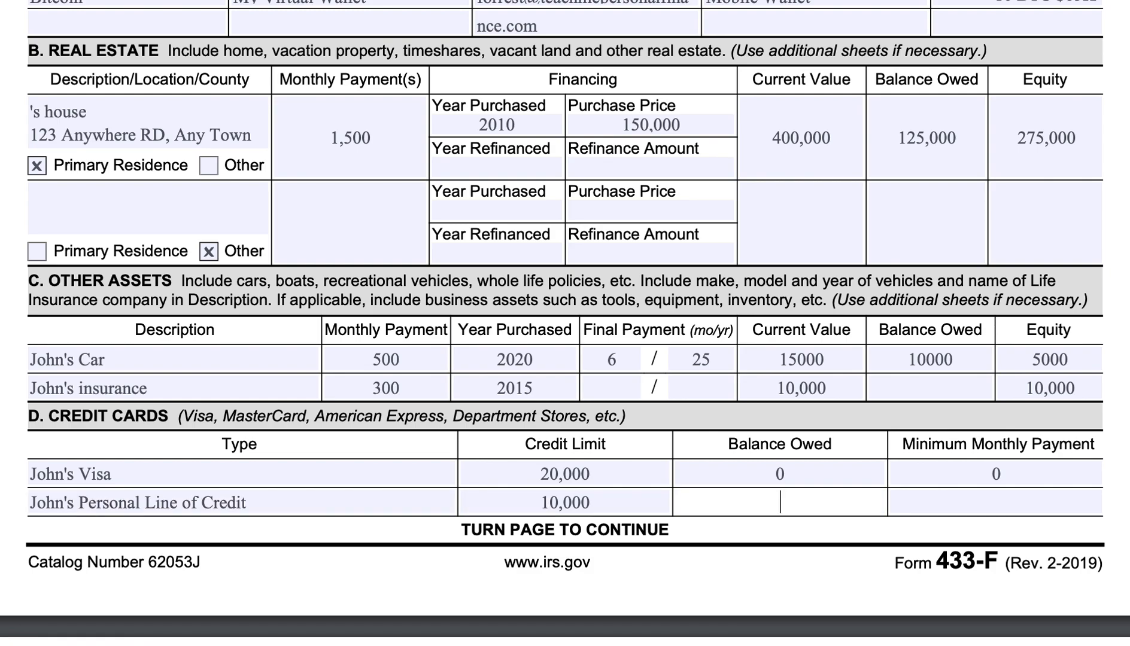
{"action": "type", "text": "0"}
{"action": "key", "text": "Tab"}
{"action": "type", "text": "0"}
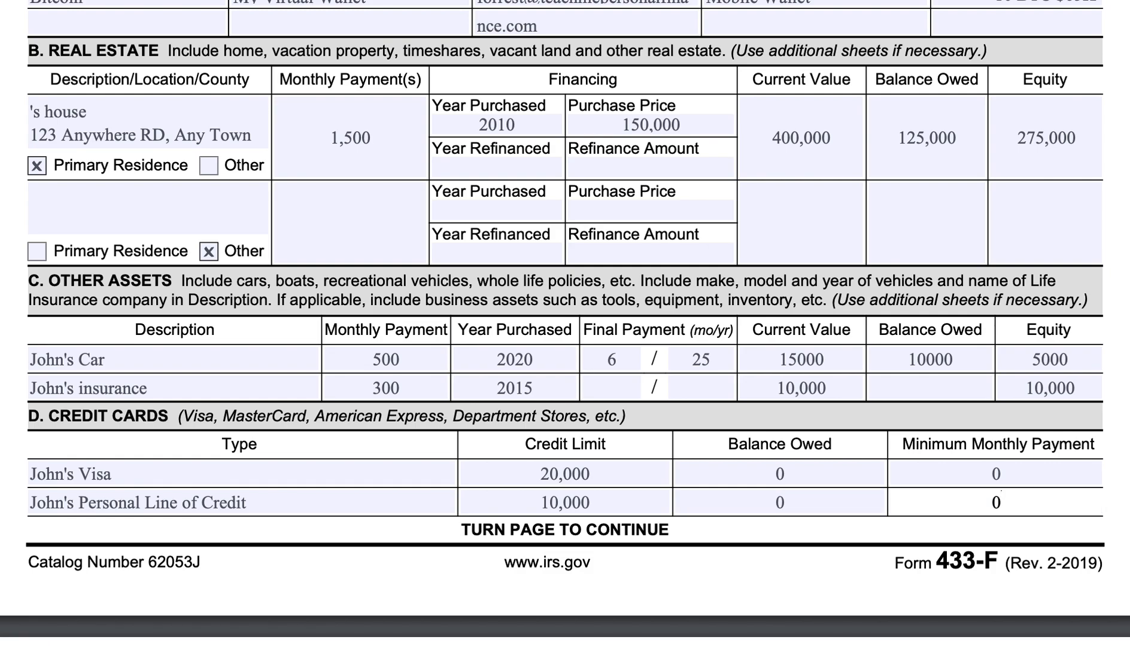
In section E1 on page 2, name the first accounts receivable entry as the taxpayer's customer, including the first name.
{"action": "scroll", "coordinate": [649, 318], "scroll_direction": "down", "scroll_amount": 3}
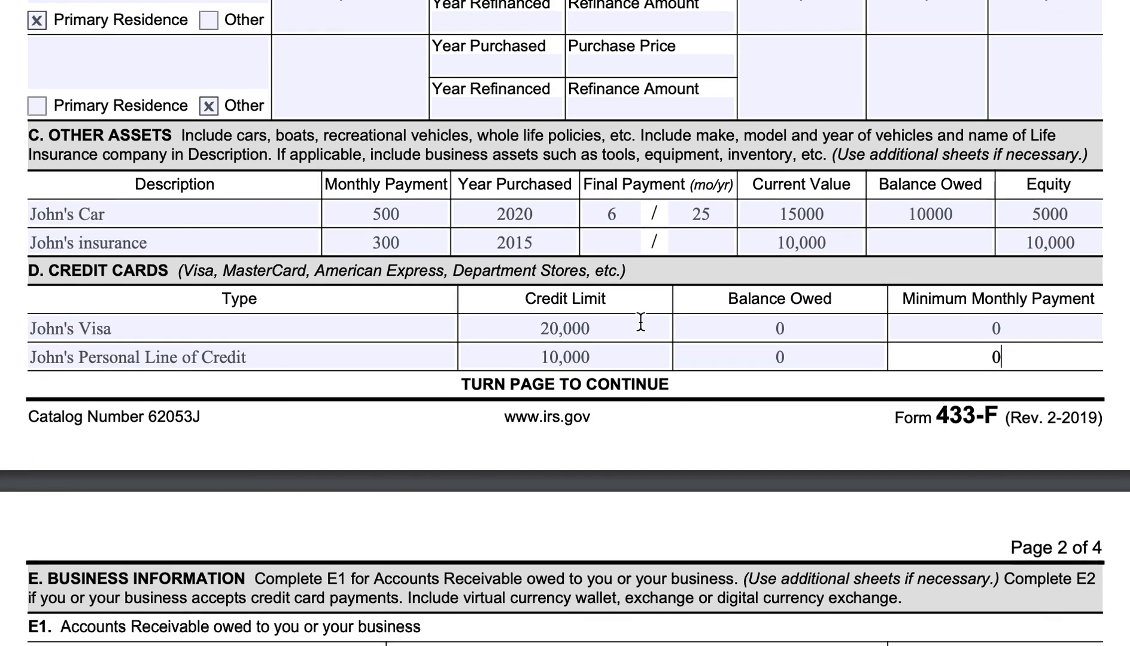
{"action": "scroll", "coordinate": [641, 295], "scroll_direction": "down", "scroll_amount": 2}
{"action": "scroll", "coordinate": [643, 299], "scroll_direction": "down", "scroll_amount": 1}
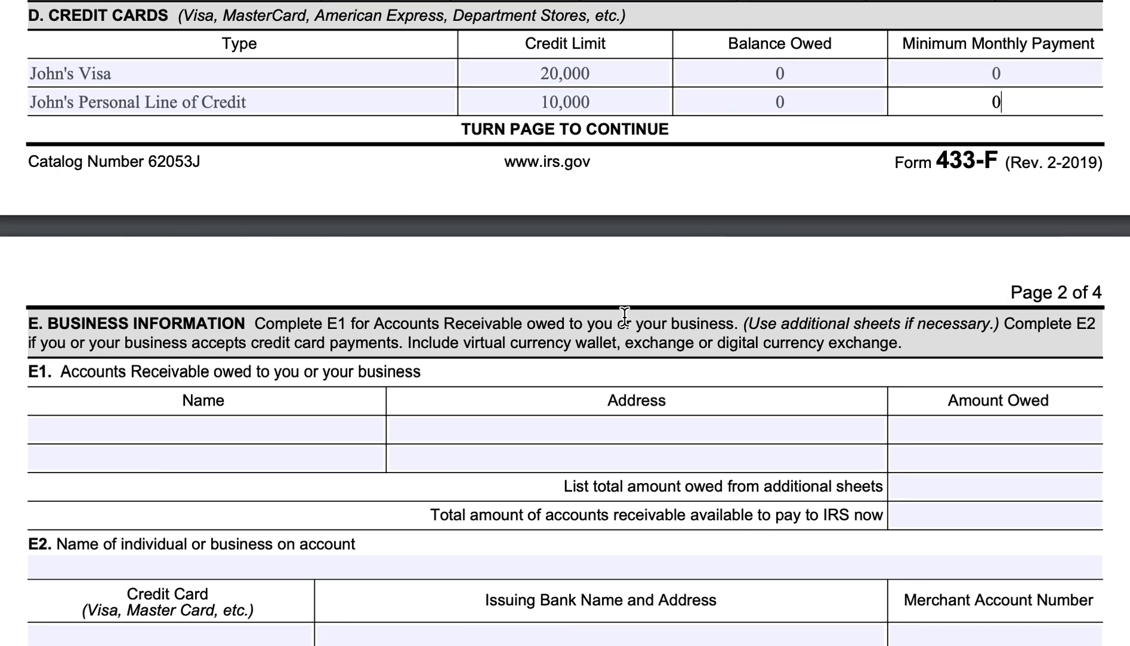
{"action": "scroll", "coordinate": [653, 295], "scroll_direction": "down", "scroll_amount": 3}
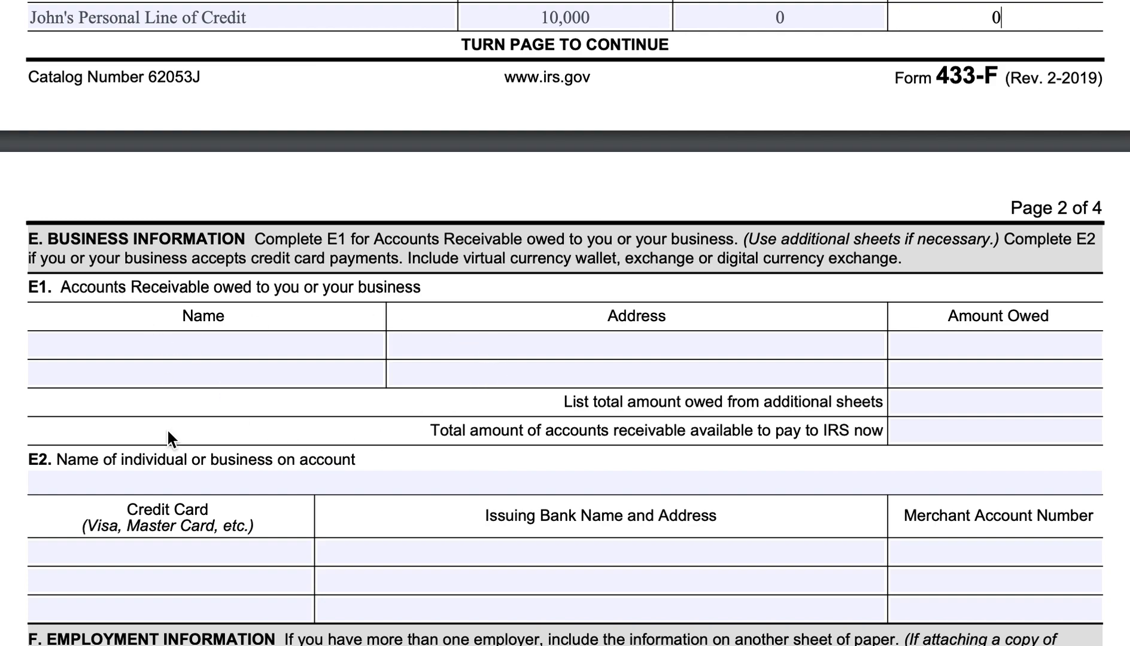
{"action": "left_click", "coordinate": [258, 345]}
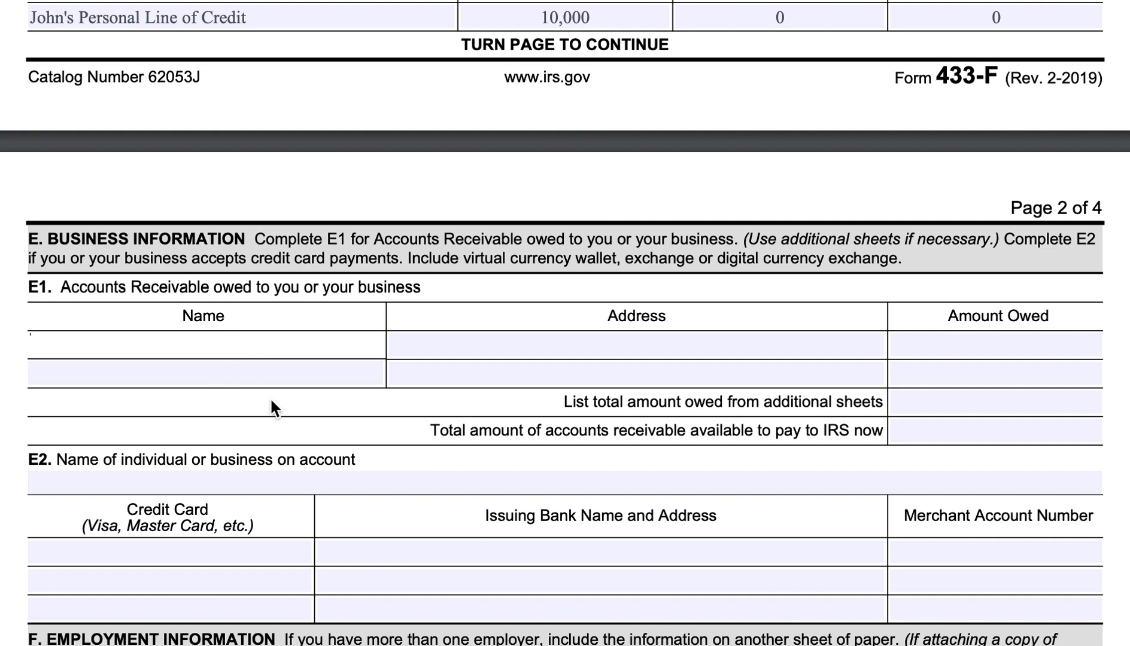
{"action": "type", "text": "John's customer"}
{"action": "key", "text": "Tab"}
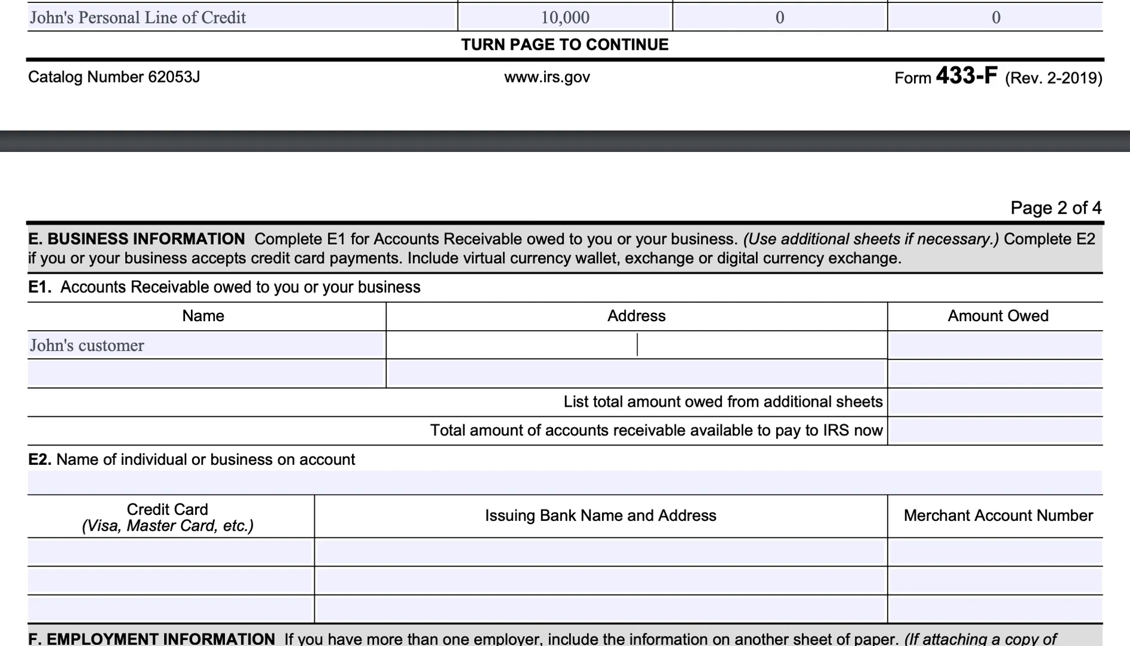
Enter the customer's full address and an amount owed of 10,000 in the first accounts receivable row.
{"action": "type", "text": "123 Under the Bri"}
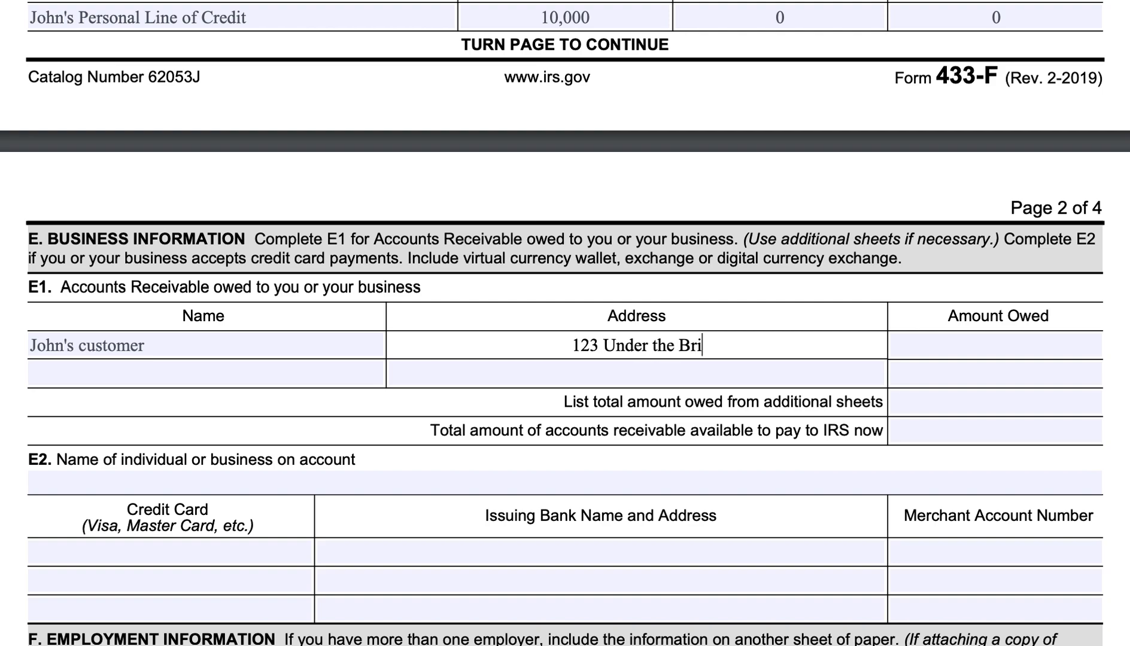
{"action": "type", "text": "dge, Any"}
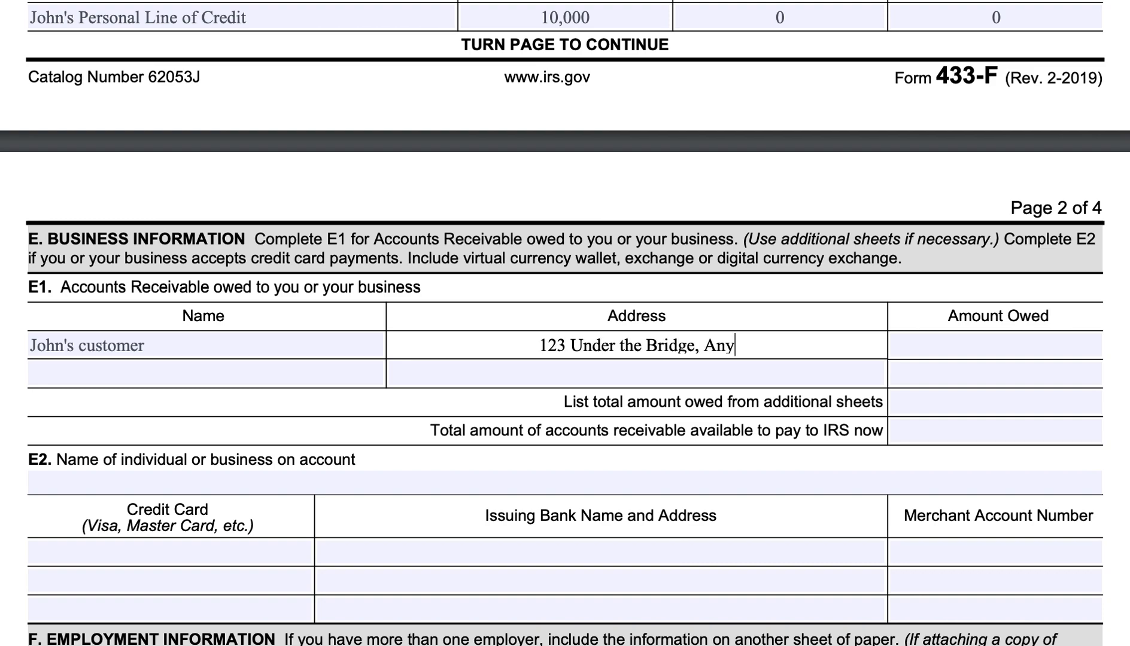
{"action": "type", "text": " Town, OH "}
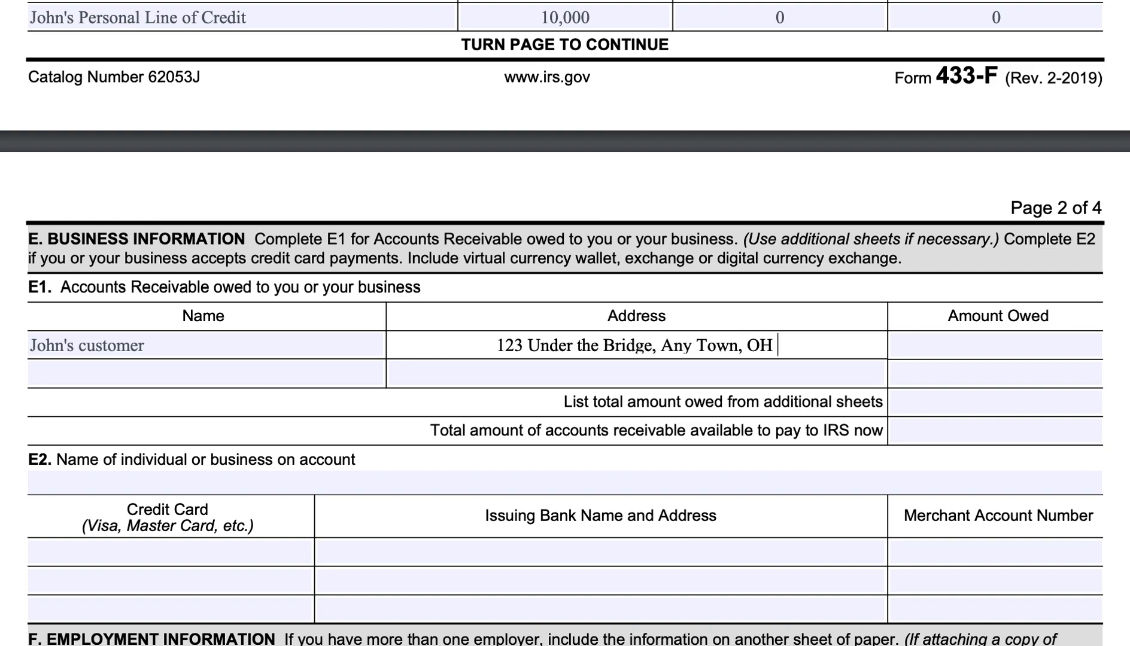
{"action": "type", "text": "54321"}
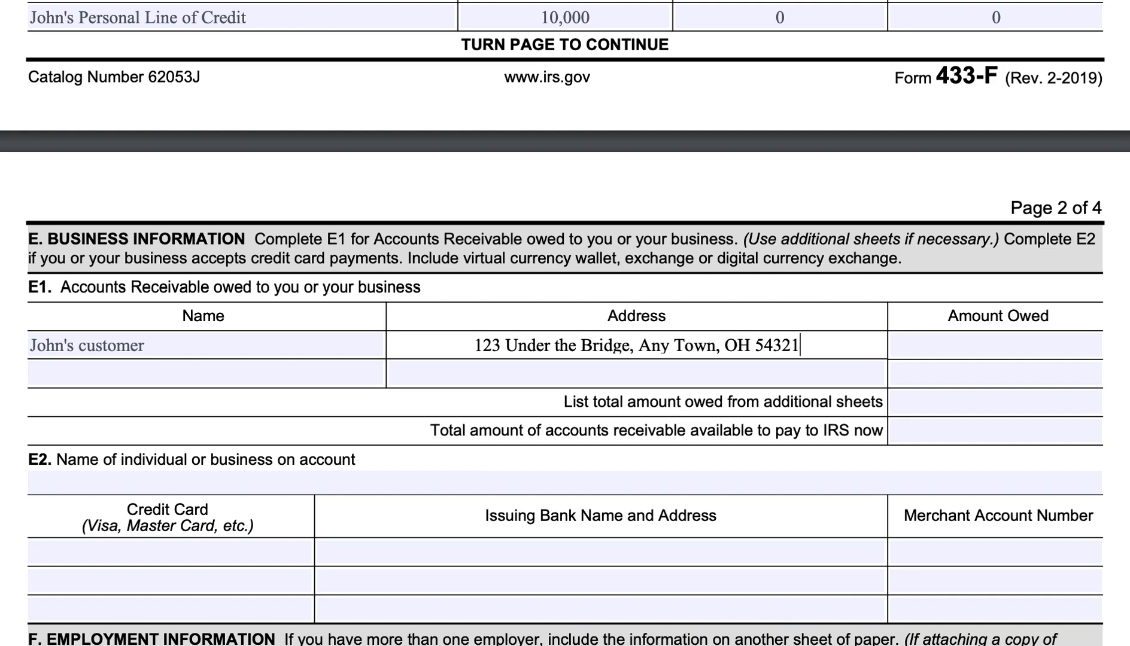
{"action": "key", "text": "Tab"}
{"action": "type", "text": "10,000"}
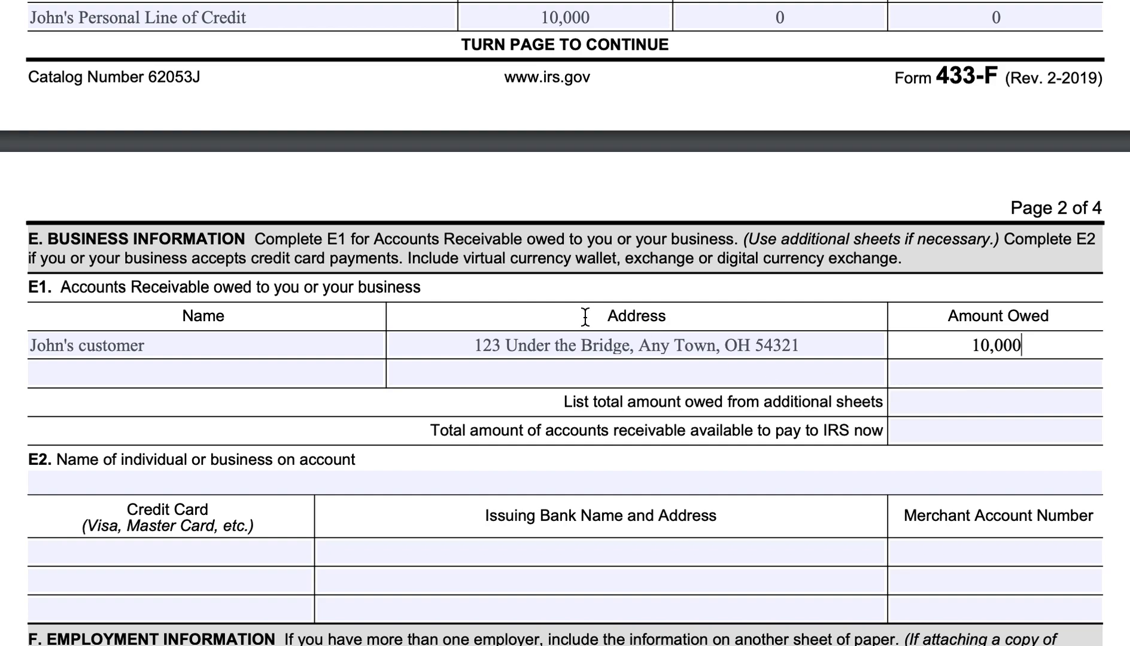
Enter 100,000 as the total owed from additional sheets and 0 as the receivables available to pay to IRS now.
{"action": "left_click", "coordinate": [972, 398]}
{"action": "type", "text": "100,000"}
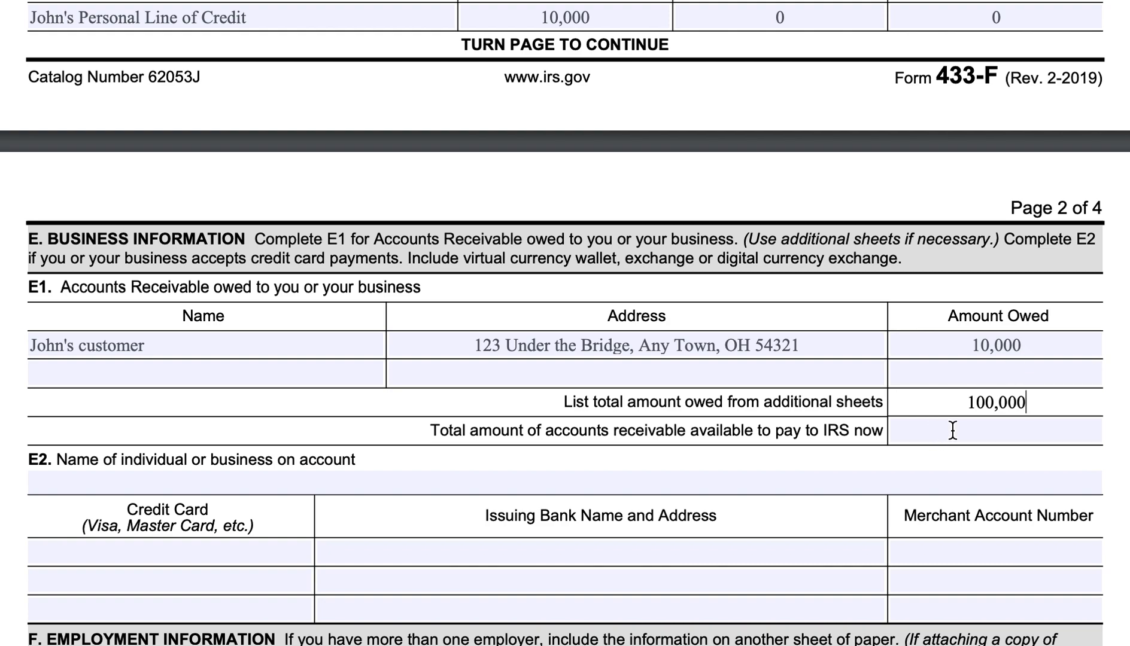
{"action": "left_click", "coordinate": [986, 436]}
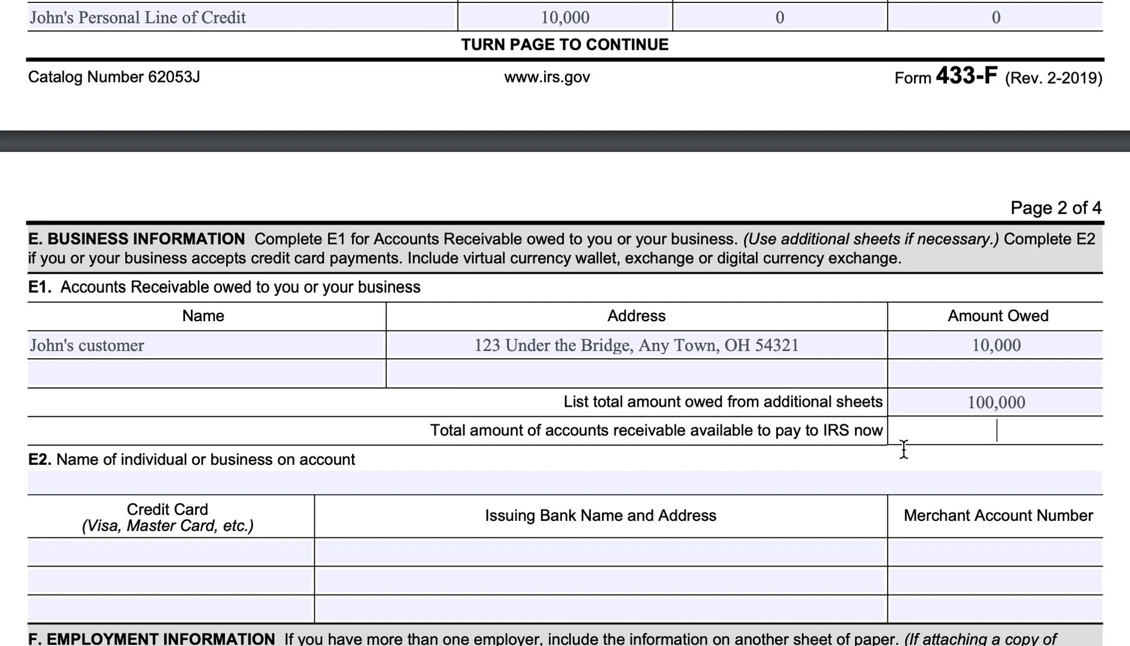
{"action": "type", "text": "0"}
In section F, fill in the taxpayer's current employer, including the first name, with "Address here" on a second line.
{"action": "scroll", "coordinate": [916, 424], "scroll_direction": "down", "scroll_amount": 2}
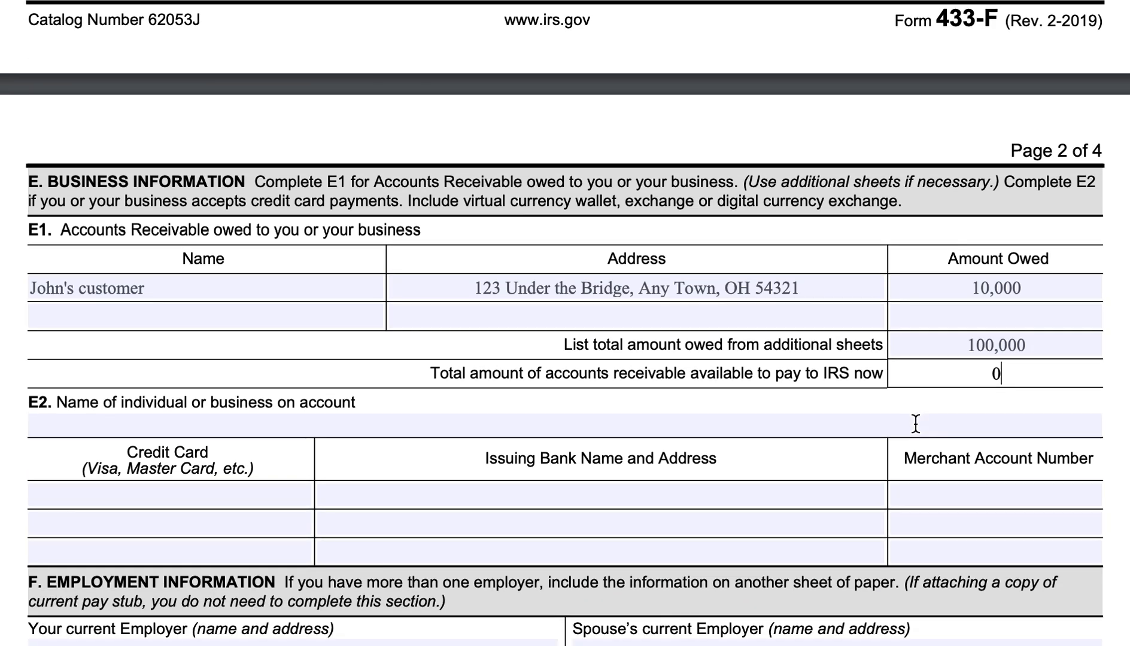
{"action": "scroll", "coordinate": [915, 424], "scroll_direction": "down", "scroll_amount": 1}
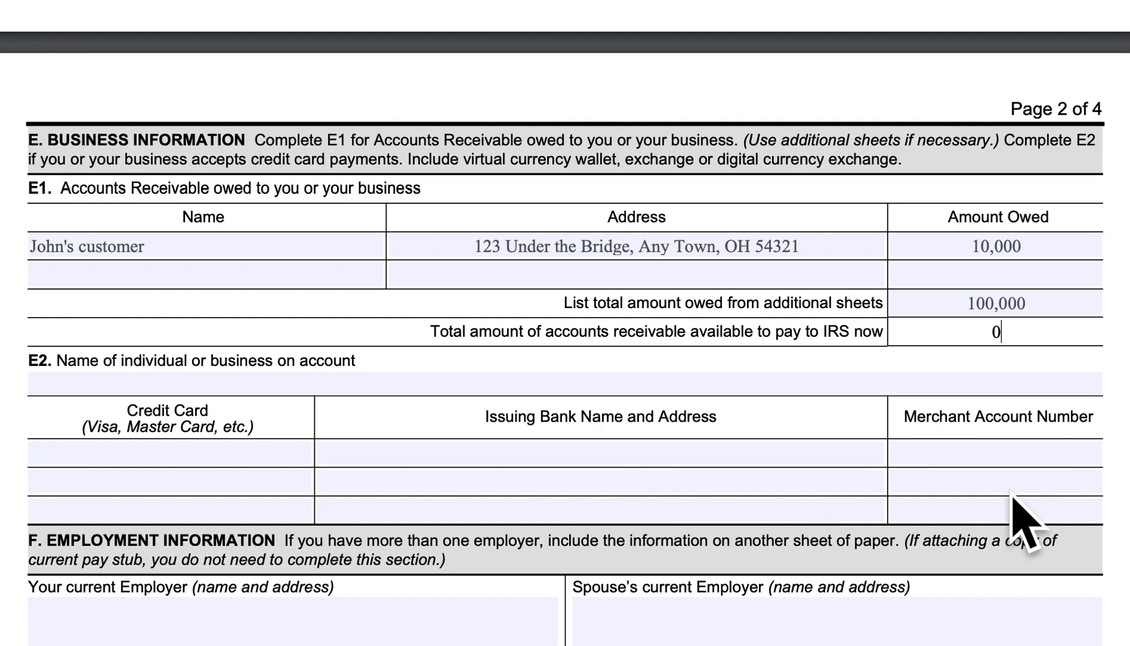
{"action": "left_click", "coordinate": [378, 383]}
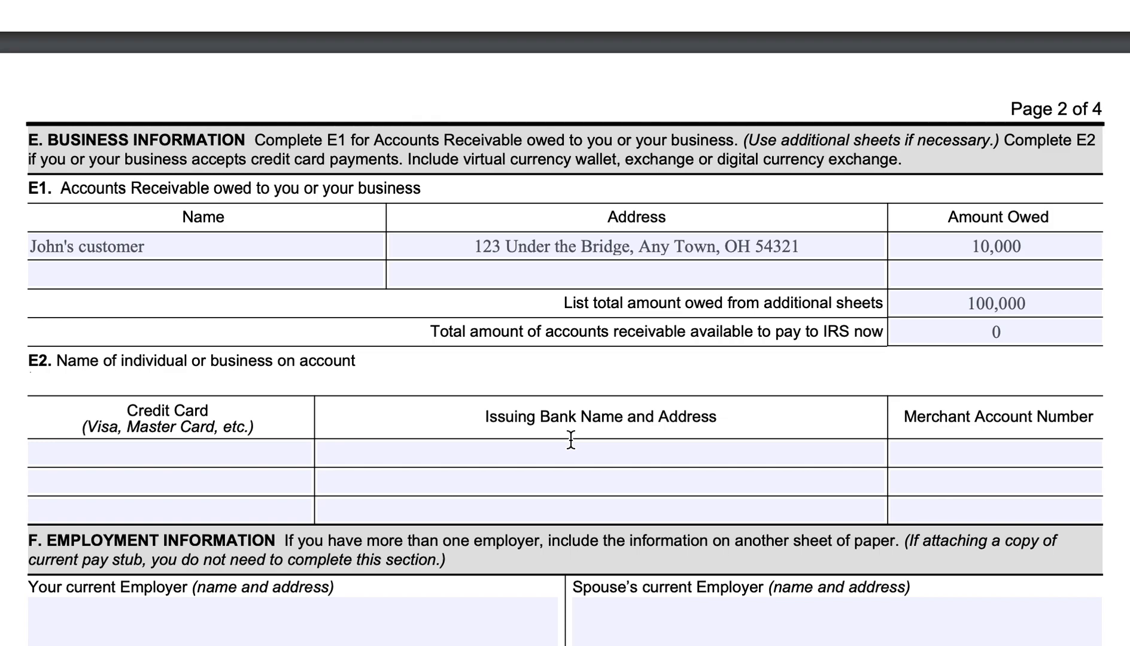
{"action": "scroll", "coordinate": [566, 446], "scroll_direction": "down", "scroll_amount": 5}
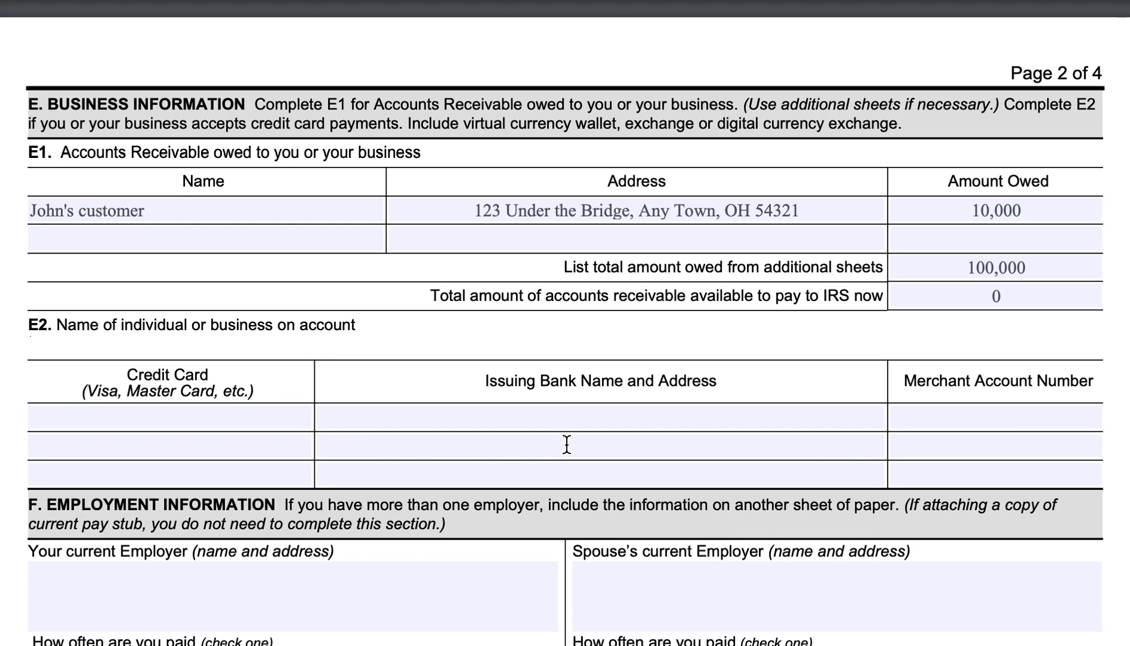
{"action": "scroll", "coordinate": [566, 446], "scroll_direction": "down", "scroll_amount": 2}
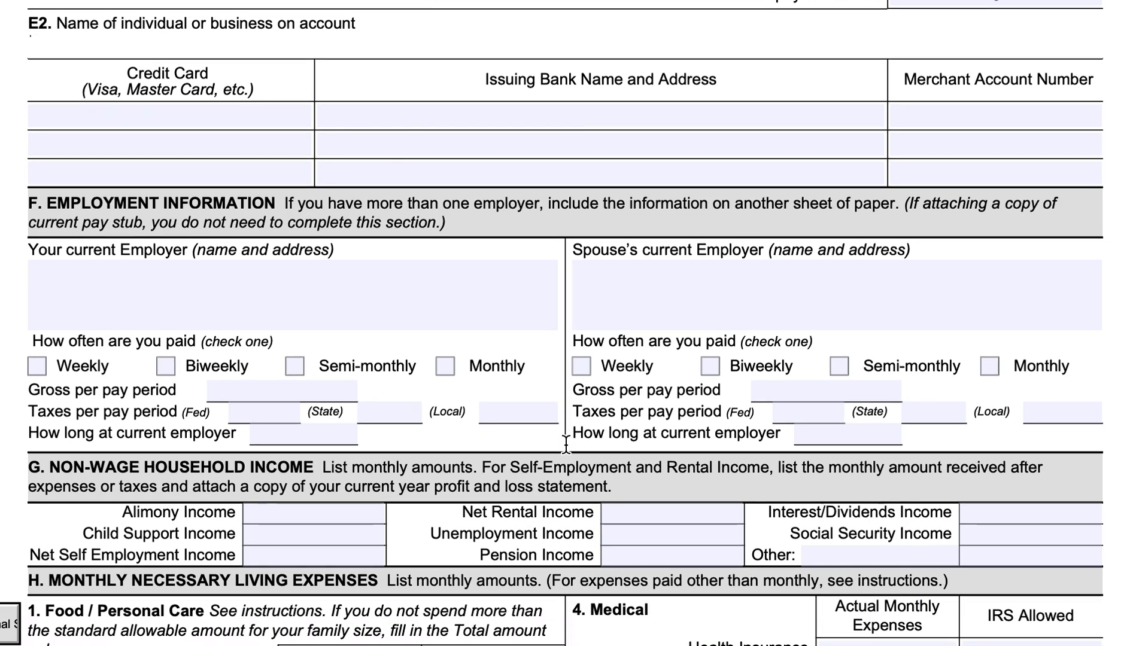
{"action": "scroll", "coordinate": [566, 446], "scroll_direction": "up", "scroll_amount": 1}
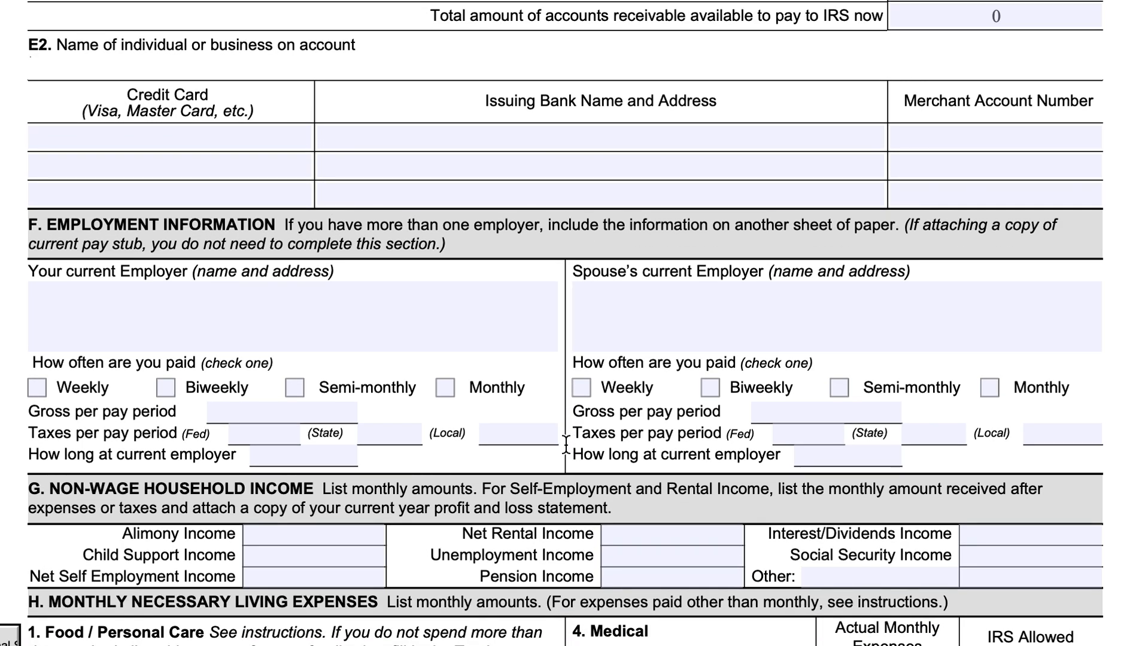
{"action": "left_click", "coordinate": [323, 317]}
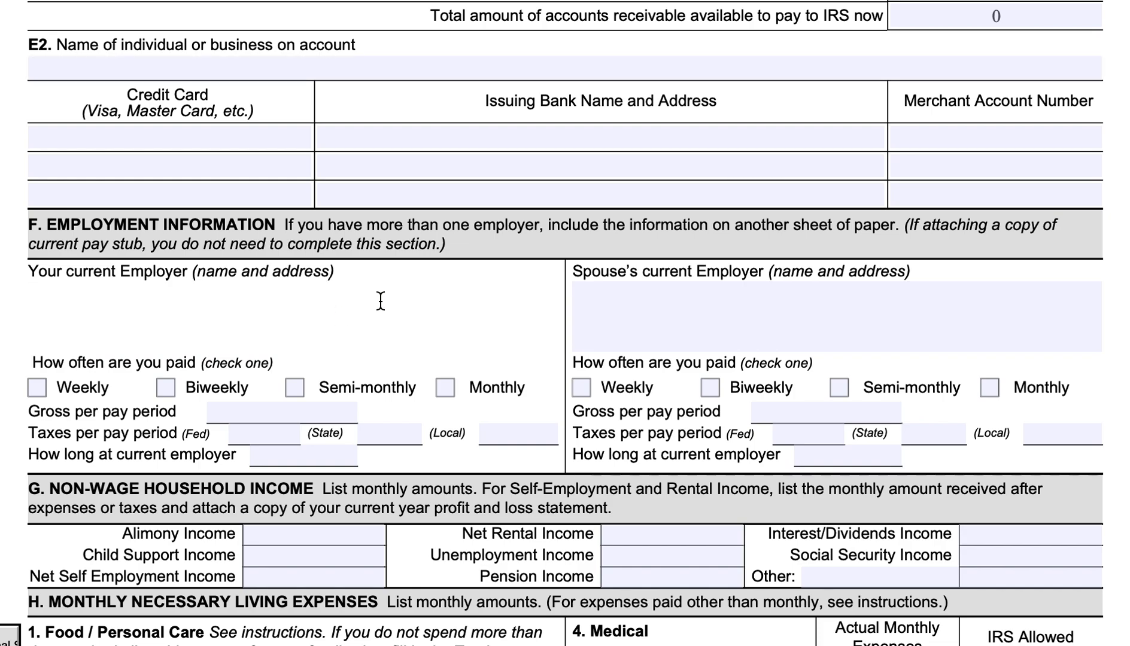
{"action": "type", "text": "John's Employer"}
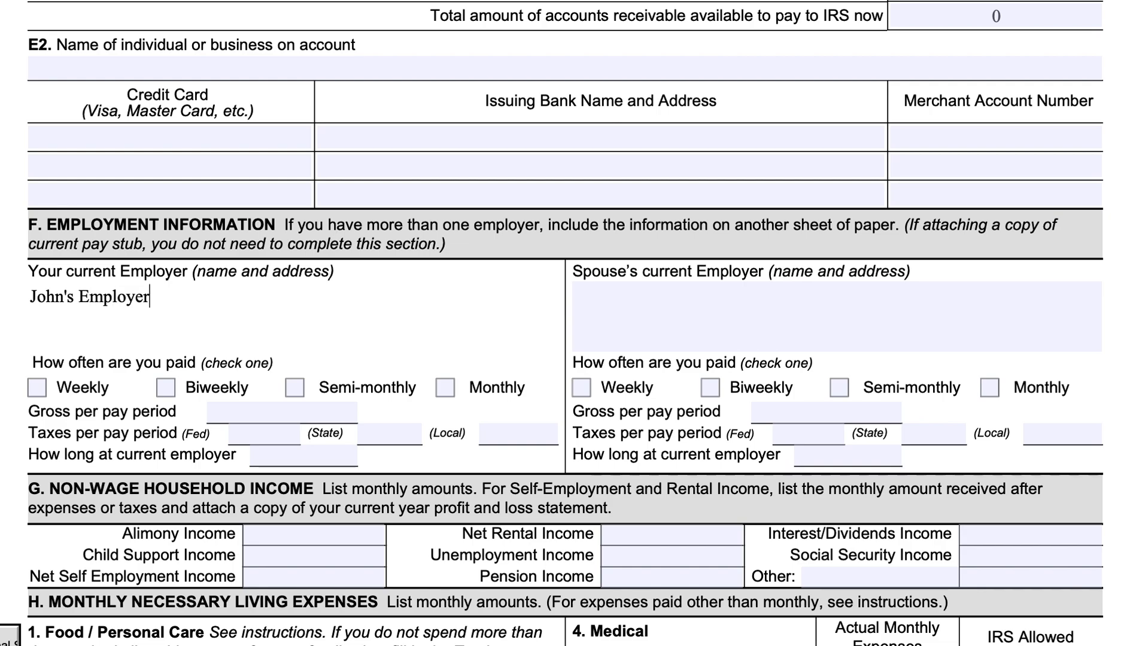
{"action": "key", "text": "Return"}
{"action": "type", "text": "Address here"}
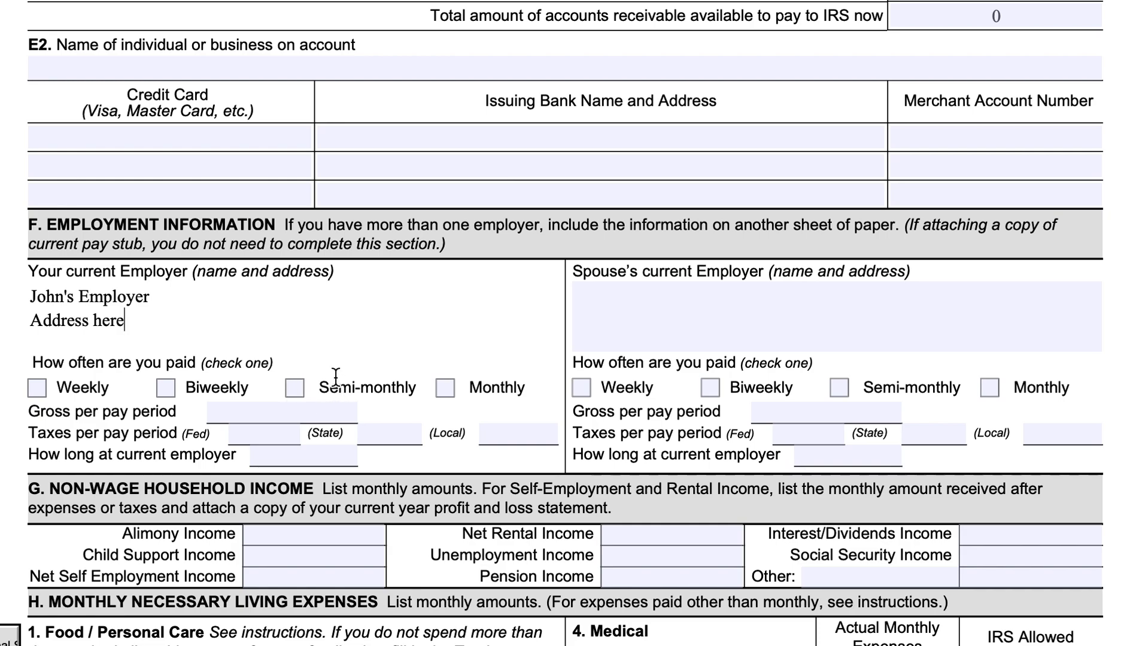
Mark the taxpayer's pay frequency as Monthly and enter 8,000 as gross per pay period.
{"action": "left_click_drag", "start_coordinate": [418, 388], "coordinate": [320, 387]}
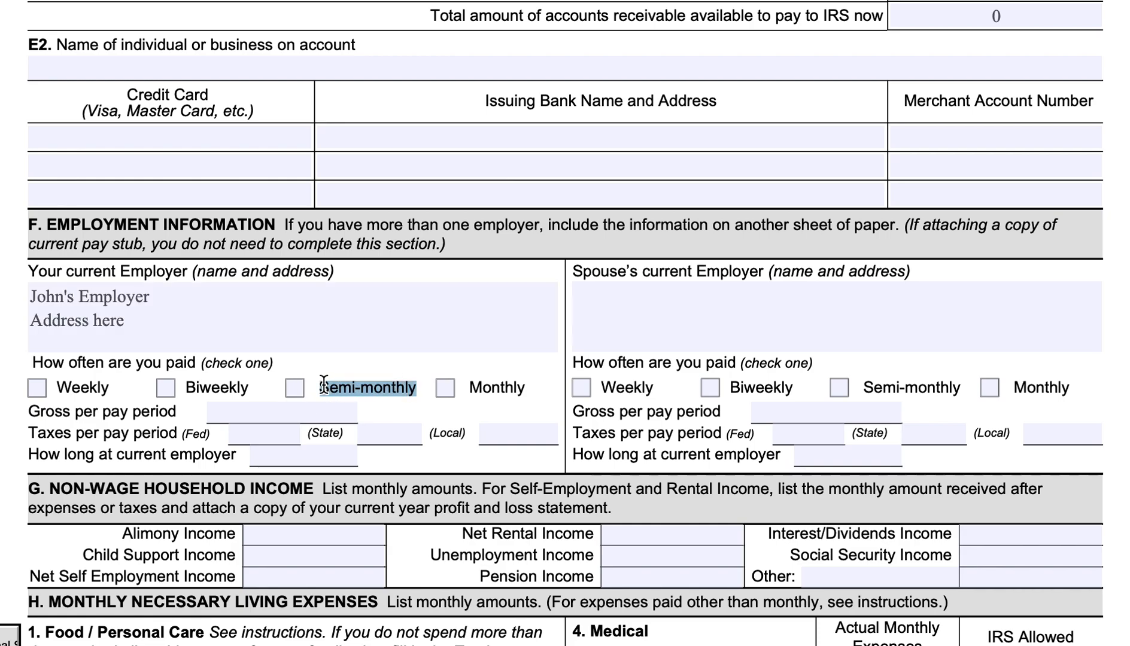
{"action": "left_click", "coordinate": [387, 390]}
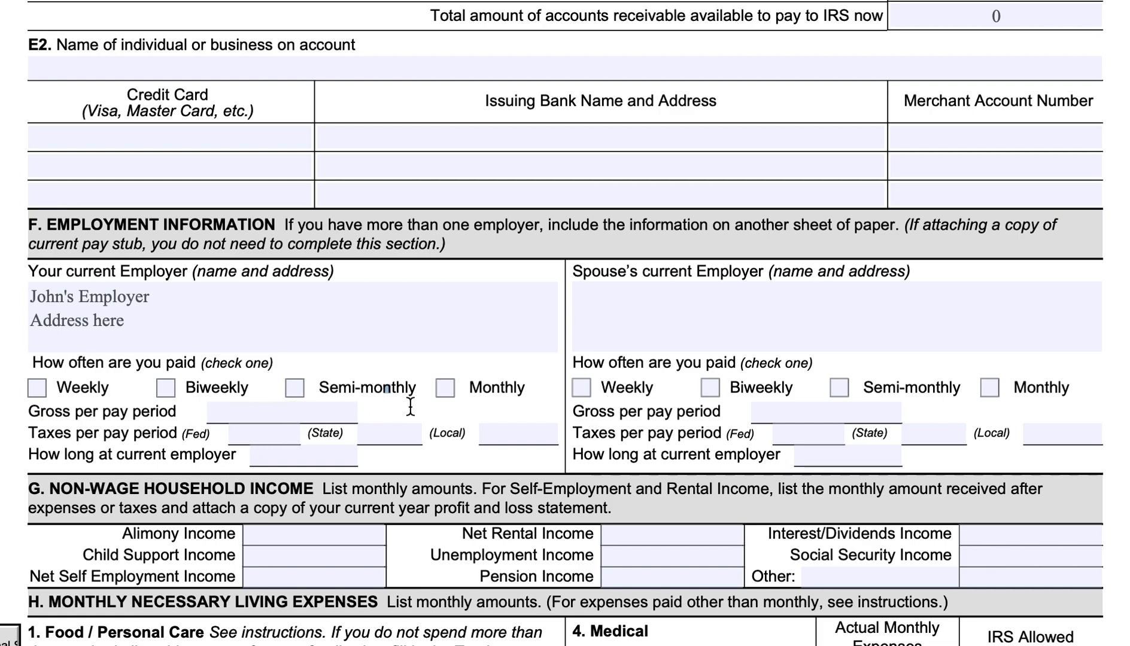
{"action": "left_click", "coordinate": [449, 390]}
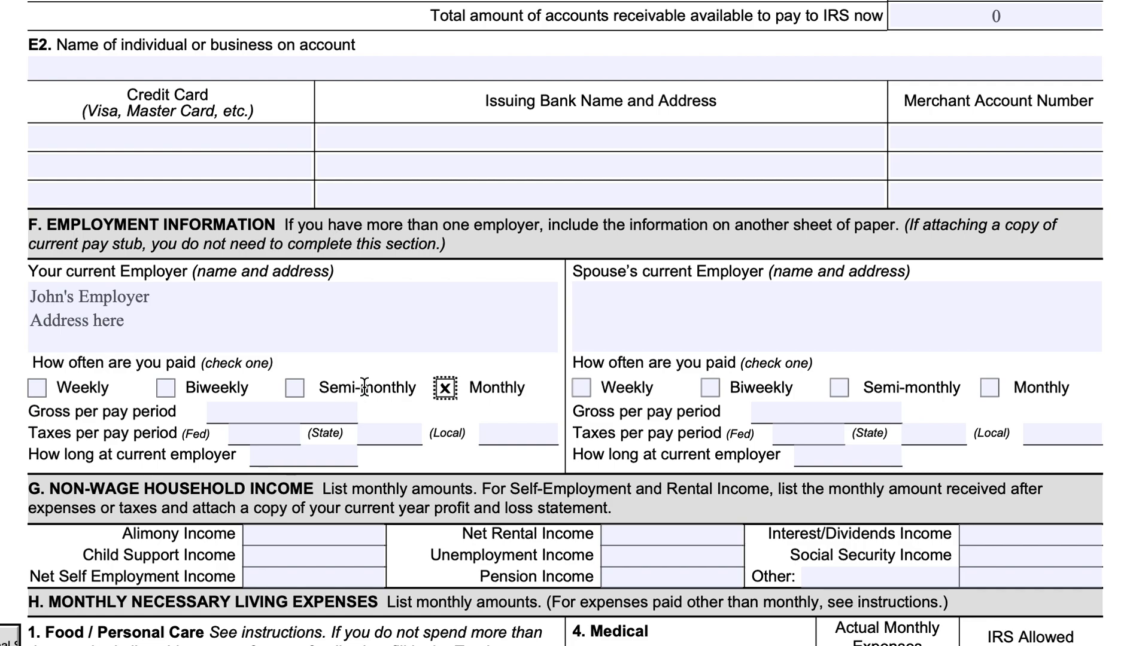
{"action": "left_click", "coordinate": [328, 415]}
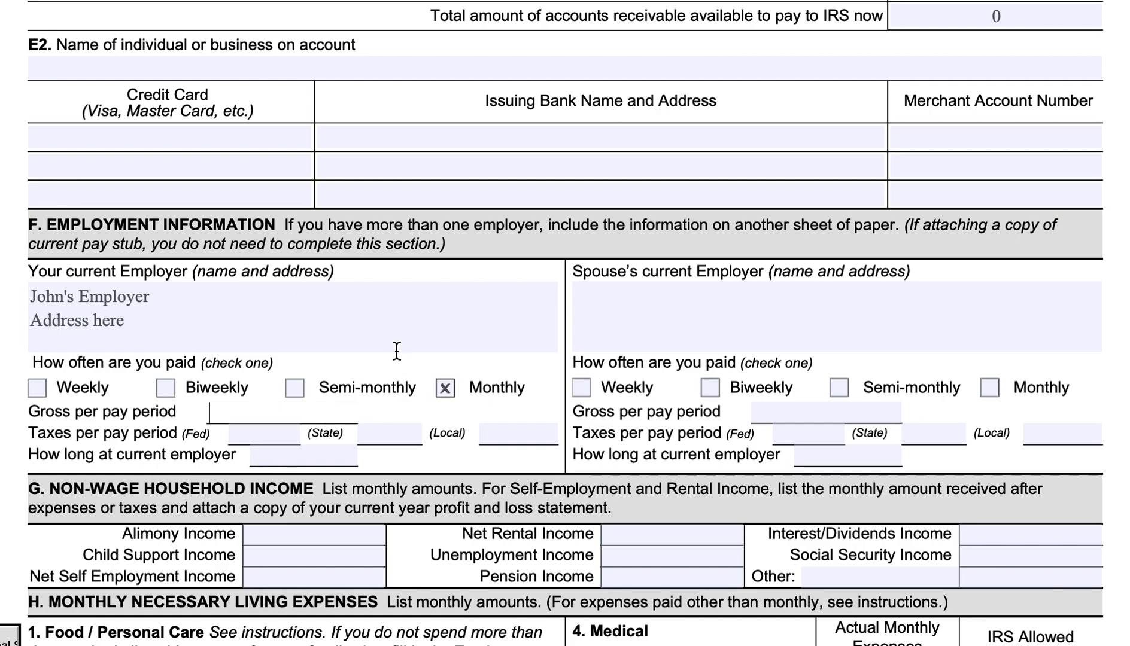
{"action": "type", "text": "8,000"}
Enter the taxpayer's taxes per pay period as 1,500 federal, 0 state and 0 local, and time at current employer as 10.
{"action": "left_click", "coordinate": [278, 435]}
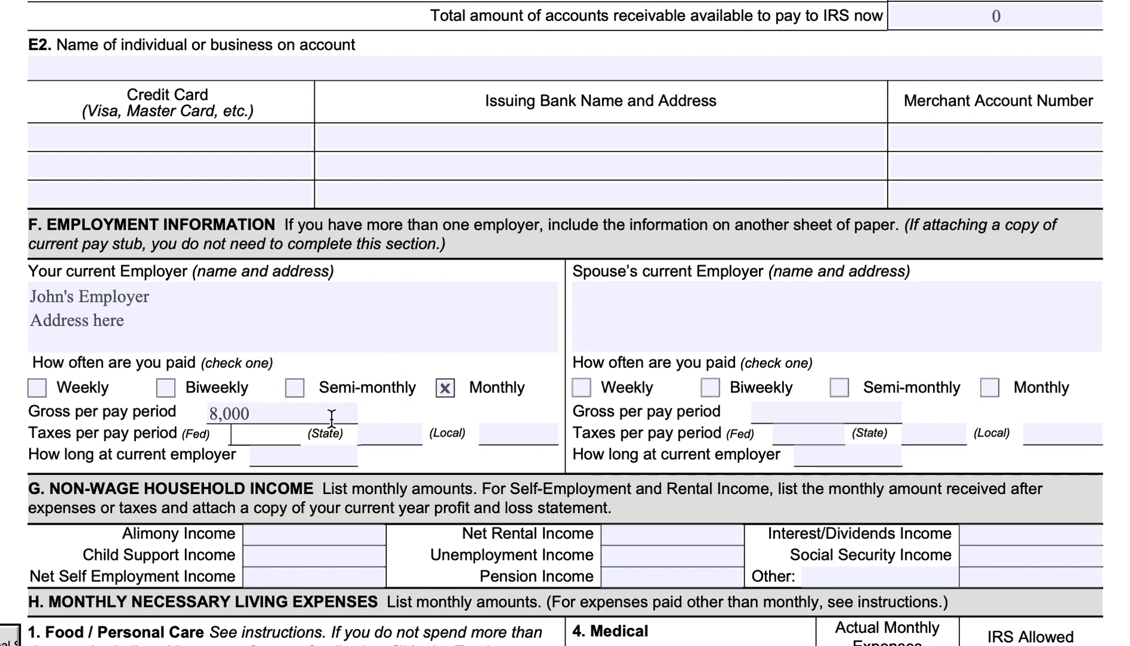
{"action": "type", "text": "1,500"}
{"action": "left_click", "coordinate": [379, 431]}
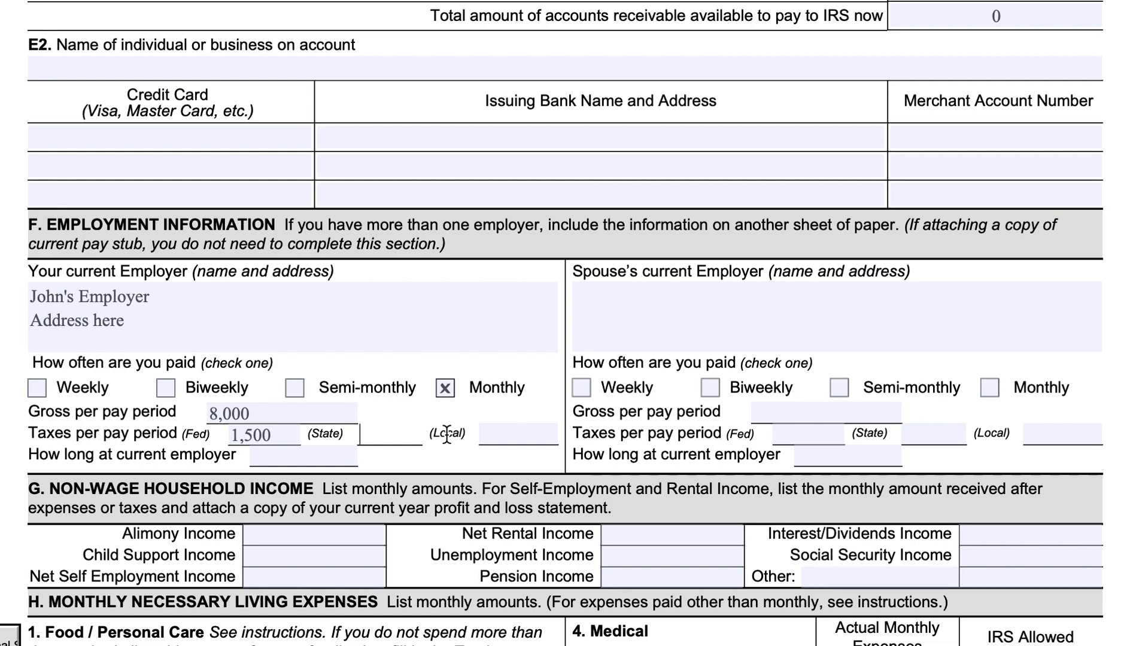
{"action": "type", "text": "0"}
{"action": "left_click", "coordinate": [499, 437]}
{"action": "type", "text": "0"}
{"action": "left_click", "coordinate": [326, 457]}
{"action": "type", "text": "10"}
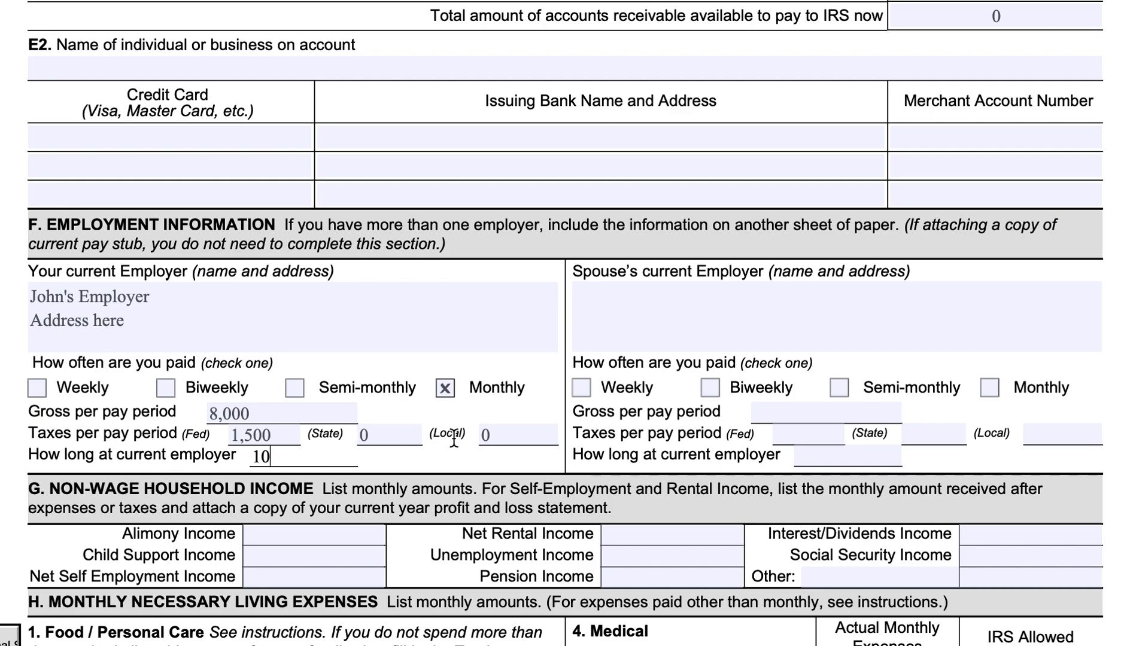
Fill in the spouse's current employer as the taxpayer's spouse's employer, including the taxpayer's first name.
{"action": "left_click", "coordinate": [655, 311]}
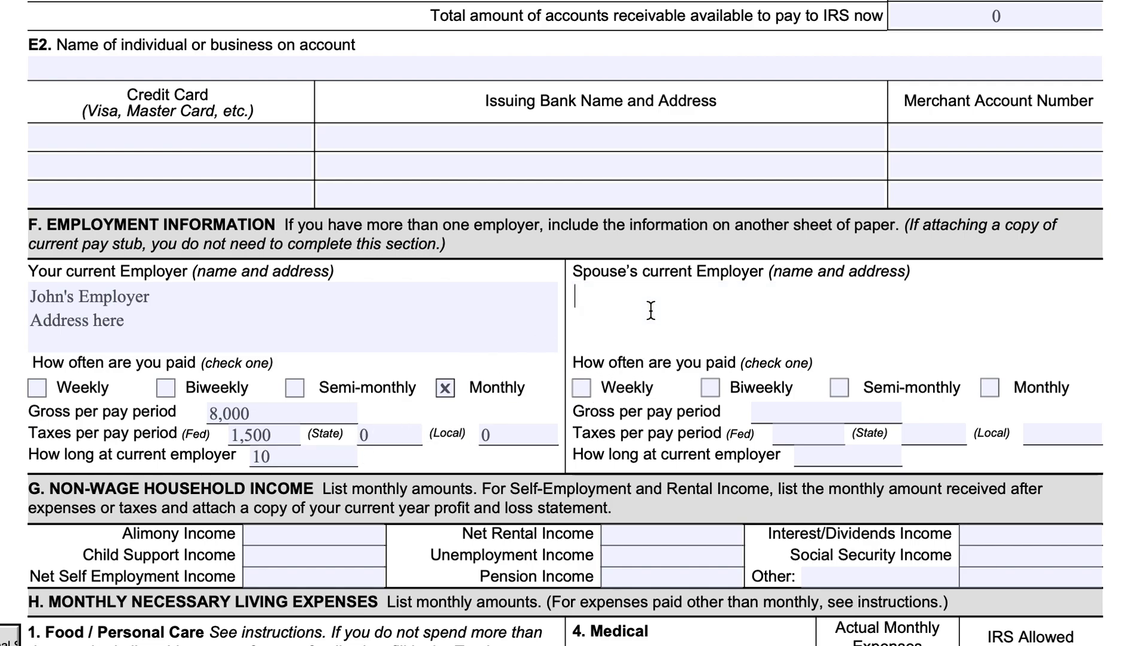
{"action": "type", "text": "John"}
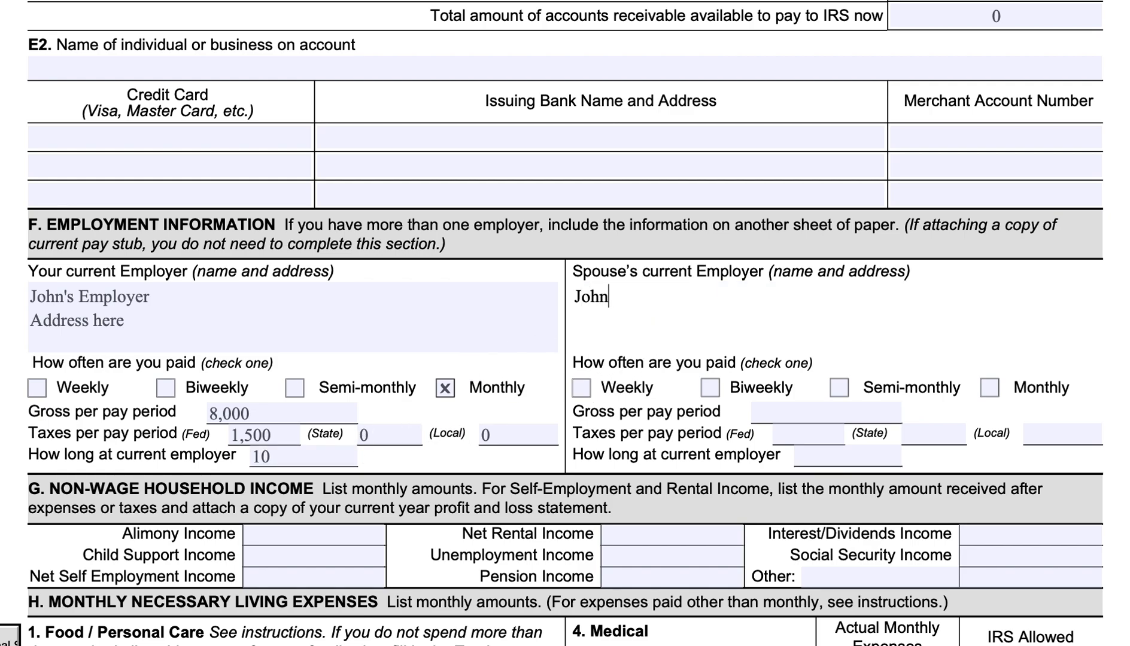
{"action": "type", "text": "'s Spouse's Employer"}
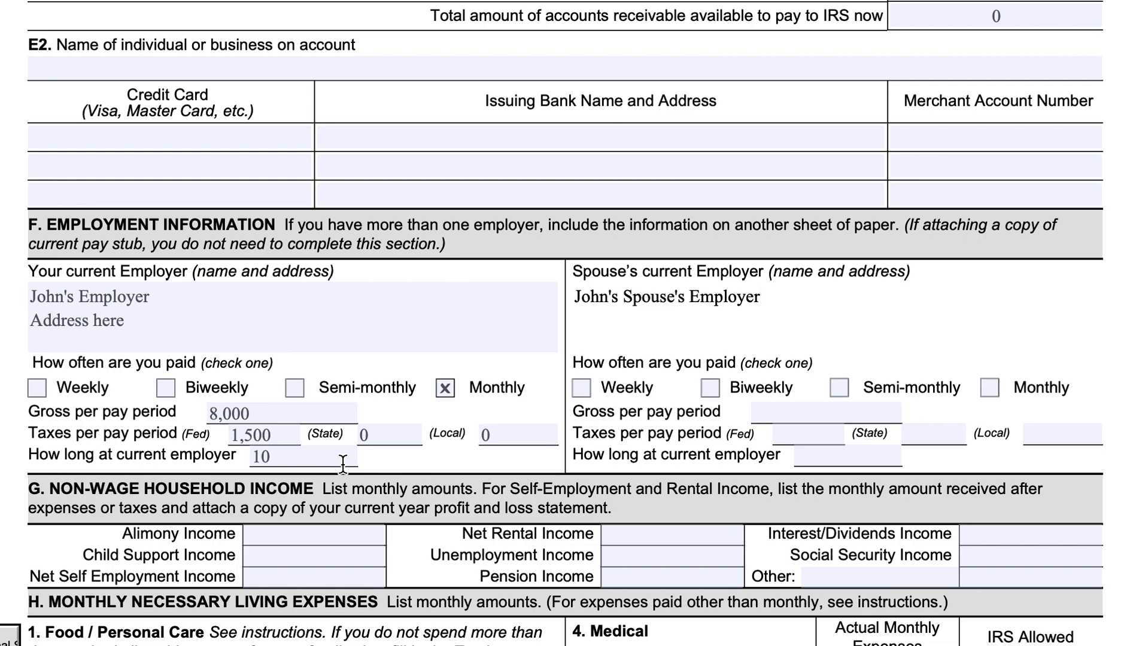
Go through the non-wage household income categories in section G, from alimony income to other income.
{"action": "left_click", "coordinate": [351, 535]}
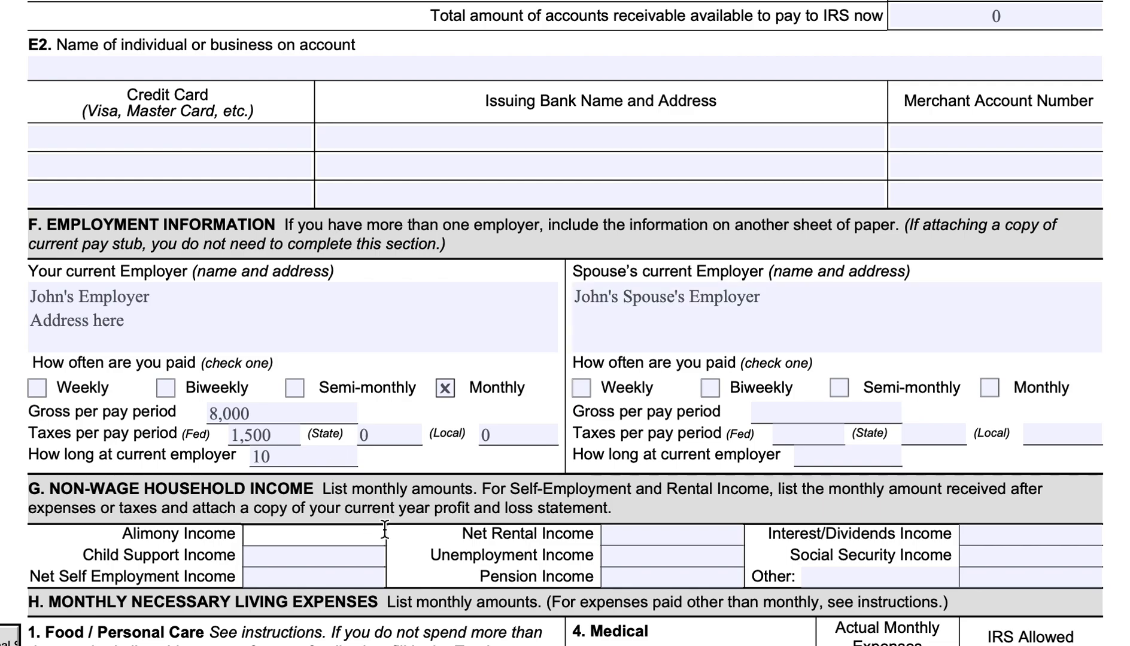
{"action": "left_click", "coordinate": [367, 554]}
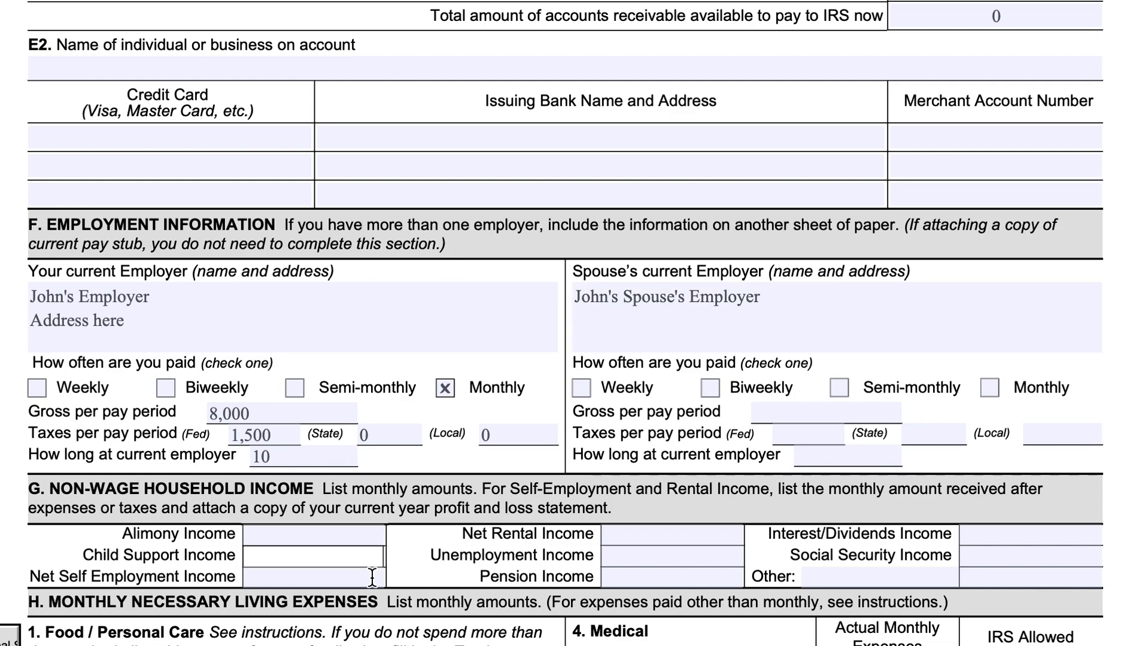
{"action": "left_click", "coordinate": [371, 577]}
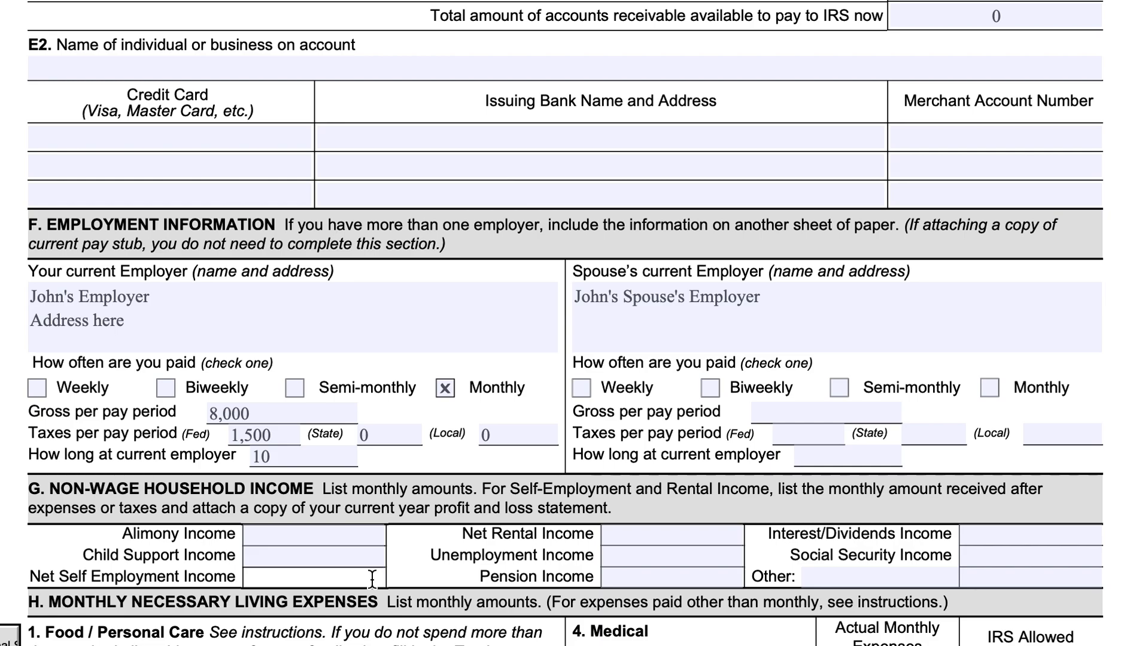
{"action": "left_click", "coordinate": [648, 528]}
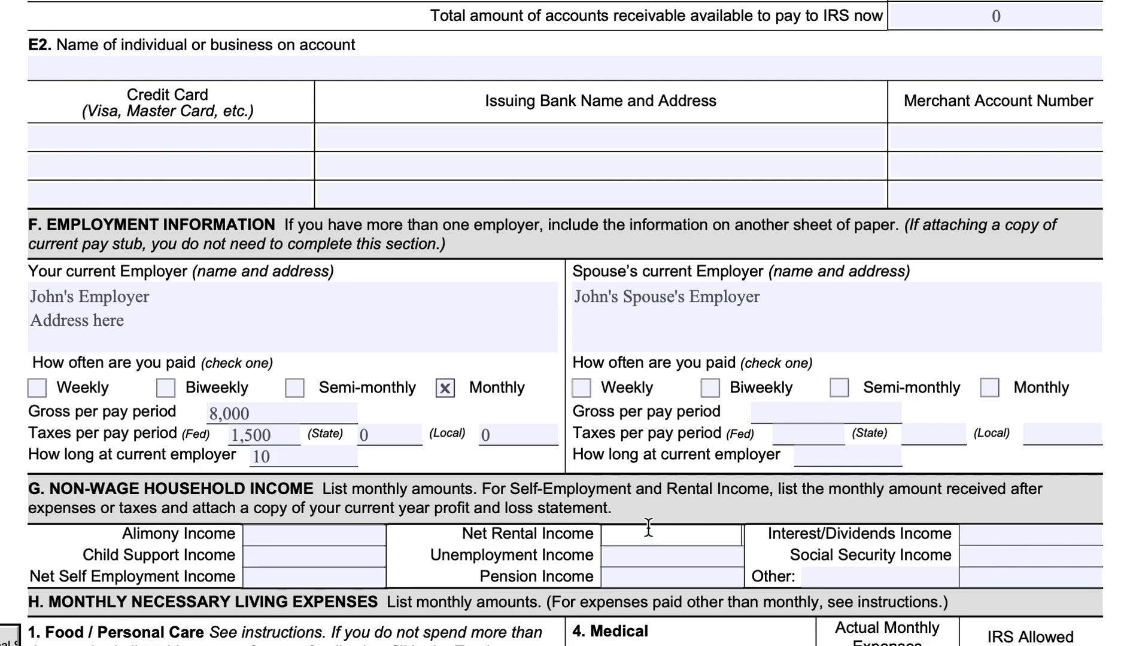
{"action": "left_click", "coordinate": [721, 554]}
{"action": "left_click", "coordinate": [720, 573]}
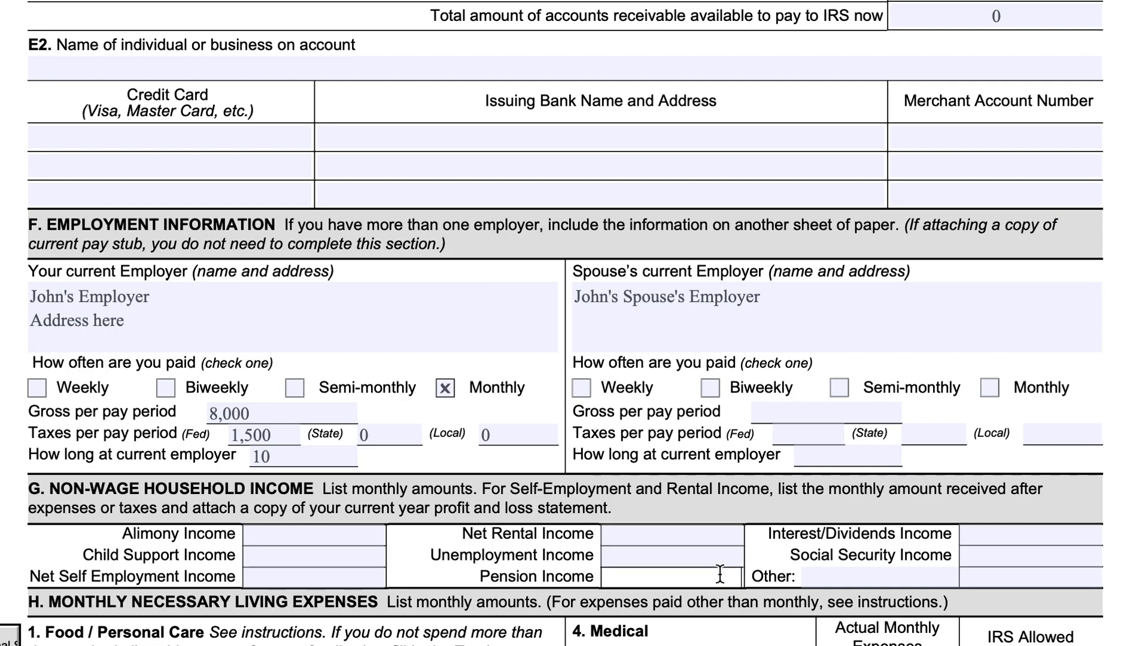
{"action": "left_click", "coordinate": [1002, 541]}
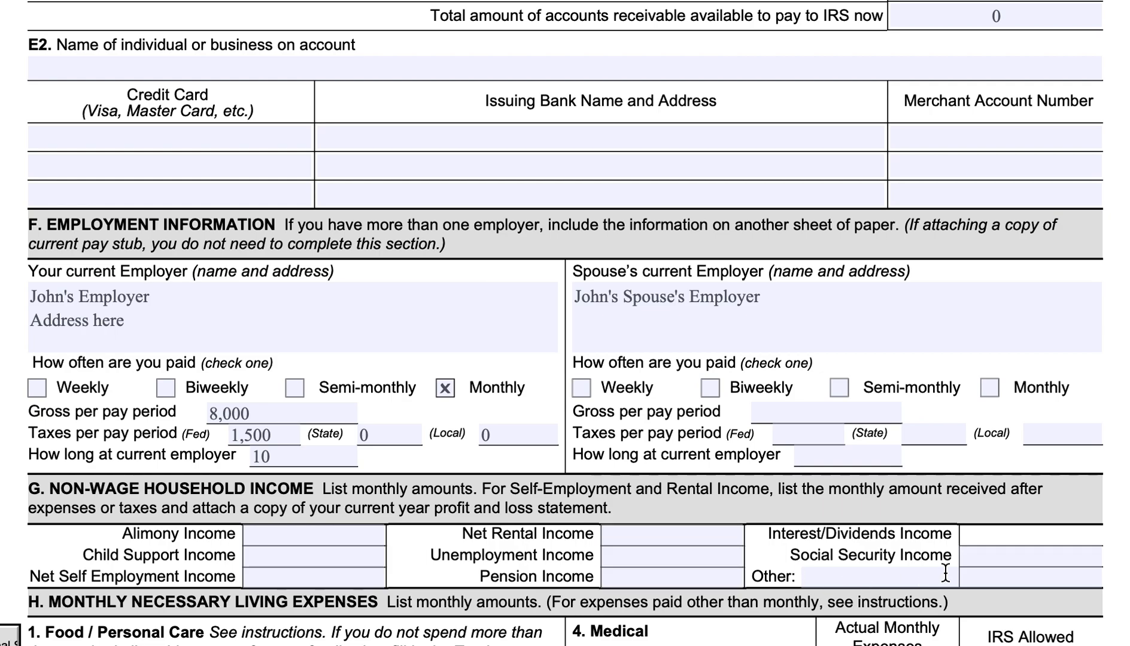
{"action": "left_click", "coordinate": [996, 556]}
{"action": "left_click", "coordinate": [840, 580]}
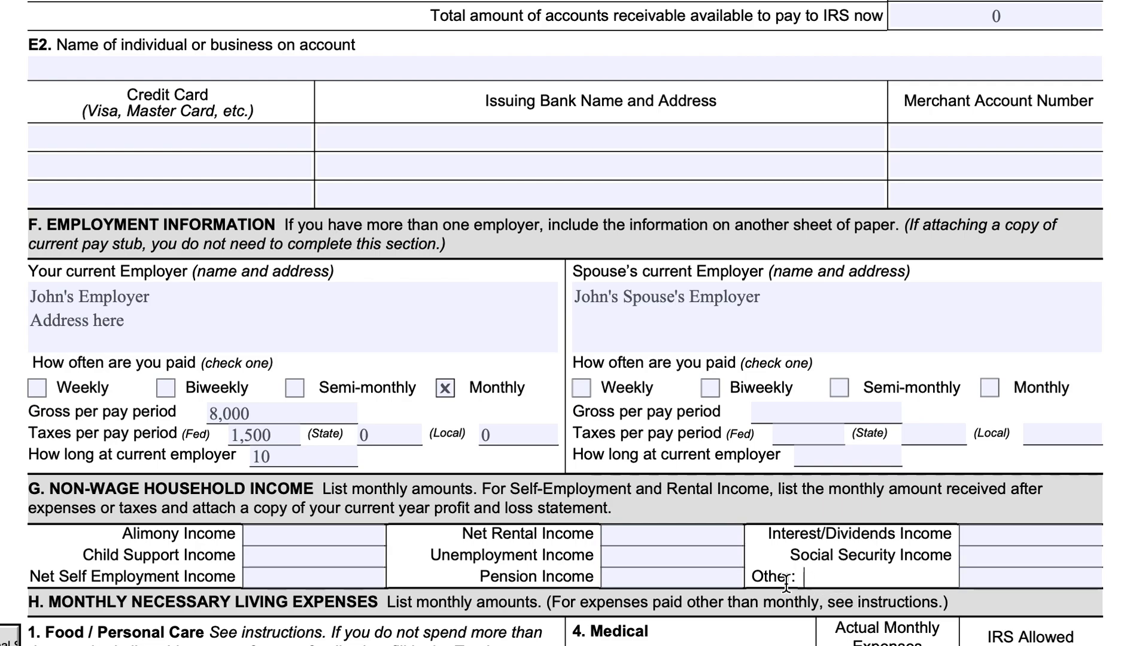
In section G, enter 1,000 as monthly pension income and 1,500 as alimony income, leaving child support income blank.
{"action": "left_click", "coordinate": [611, 582]}
{"action": "type", "text": "1,000"}
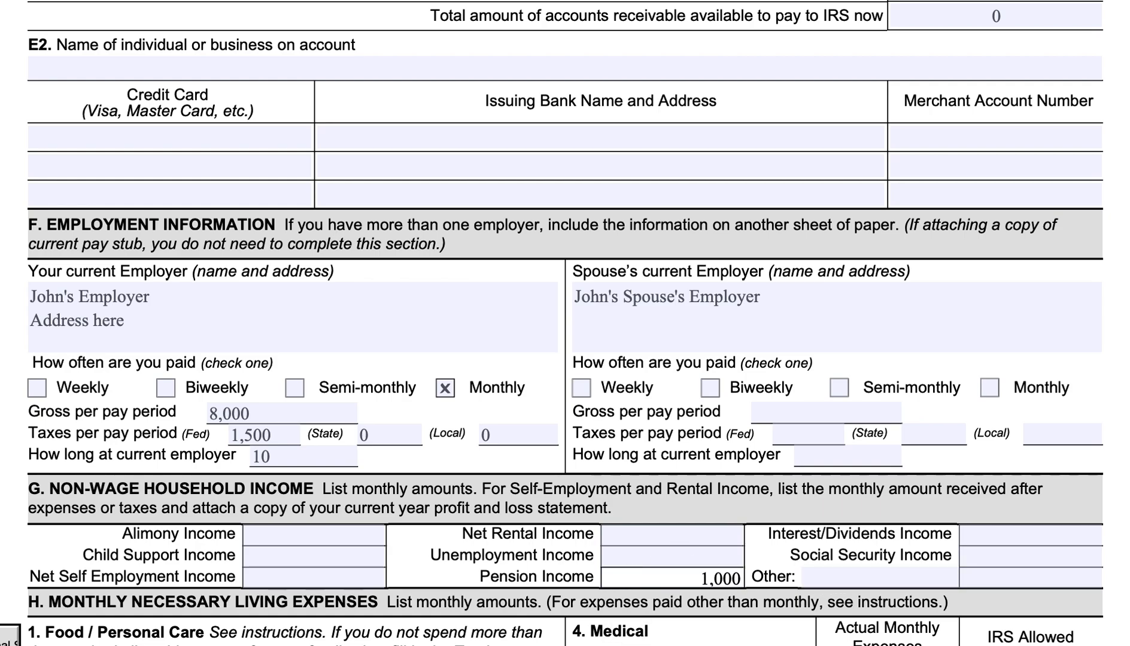
{"action": "left_click", "coordinate": [371, 539]}
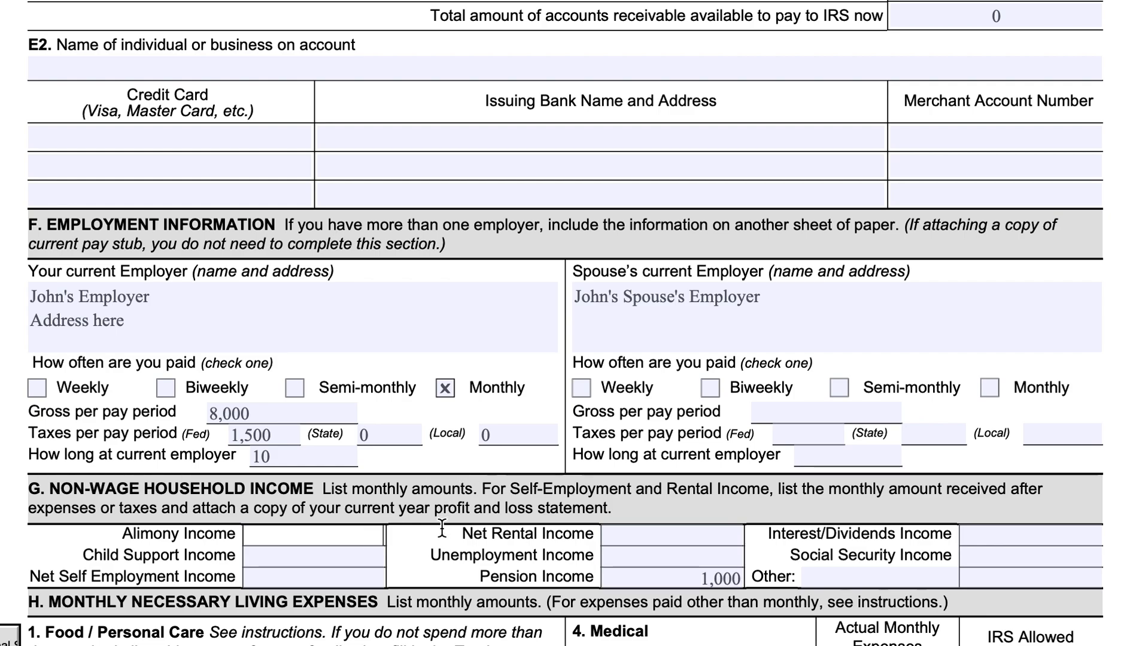
{"action": "type", "text": "1500"}
{"action": "key", "text": "Tab"}
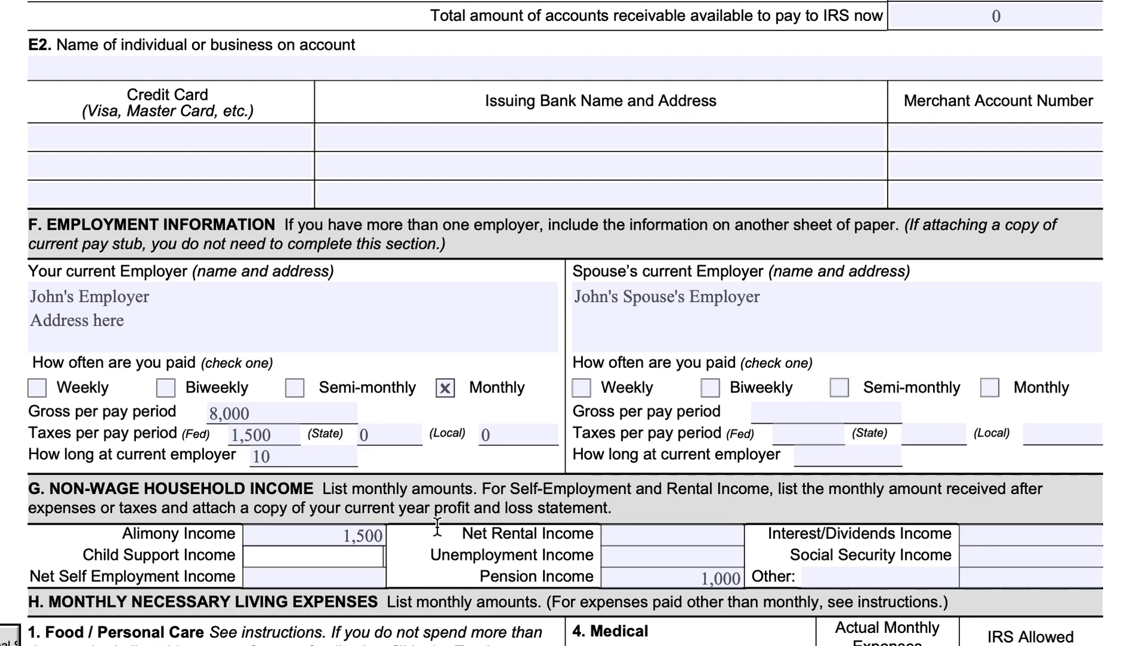
{"action": "type", "text": "1"}
{"action": "key", "text": "BackSpace"}
Enter 500 as the monthly net self employment income in section G.
{"action": "scroll", "coordinate": [361, 531], "scroll_direction": "down", "scroll_amount": 1}
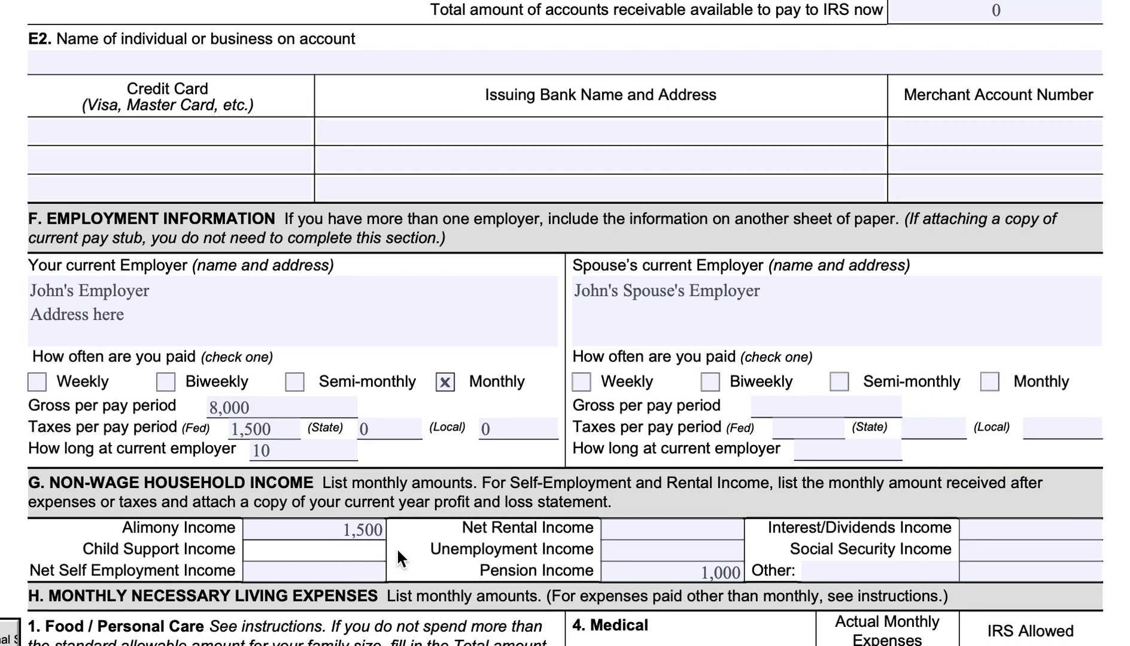
{"action": "left_click", "coordinate": [344, 569]}
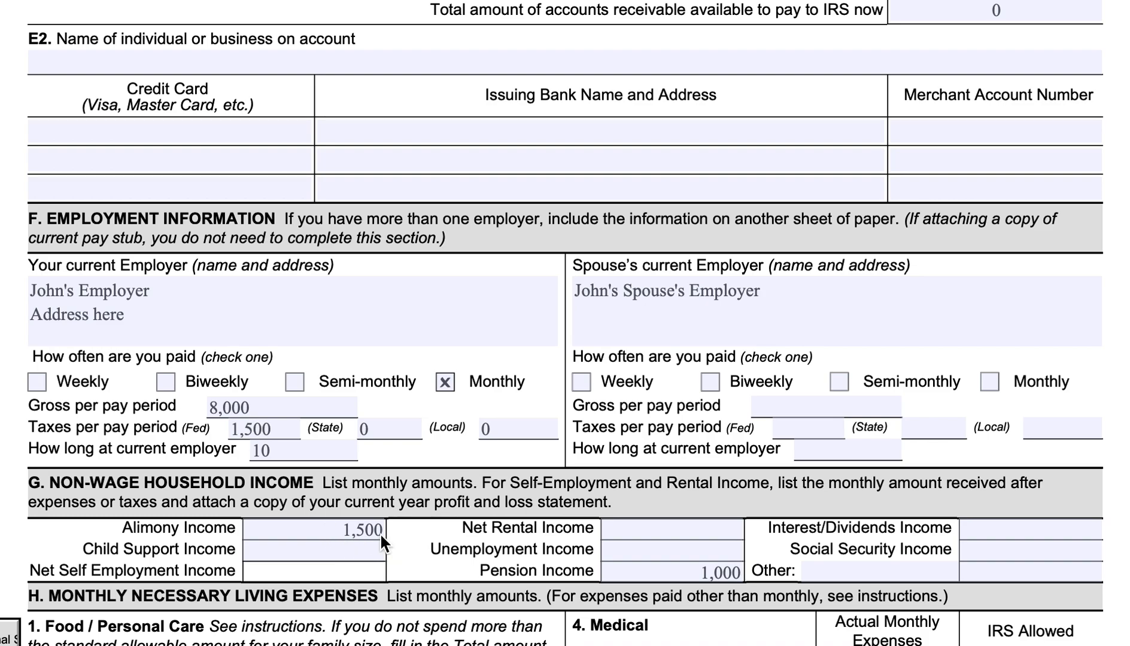
{"action": "type", "text": "500"}
{"action": "scroll", "coordinate": [590, 557], "scroll_direction": "down", "scroll_amount": 1}
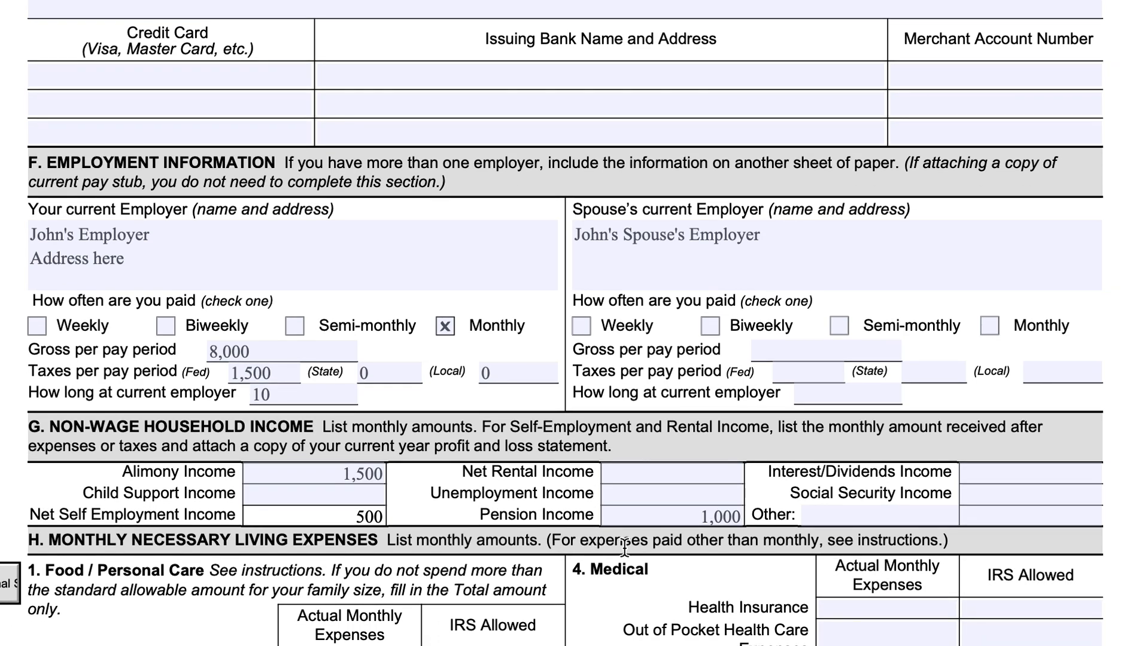
{"action": "scroll", "coordinate": [598, 550], "scroll_direction": "down", "scroll_amount": 2}
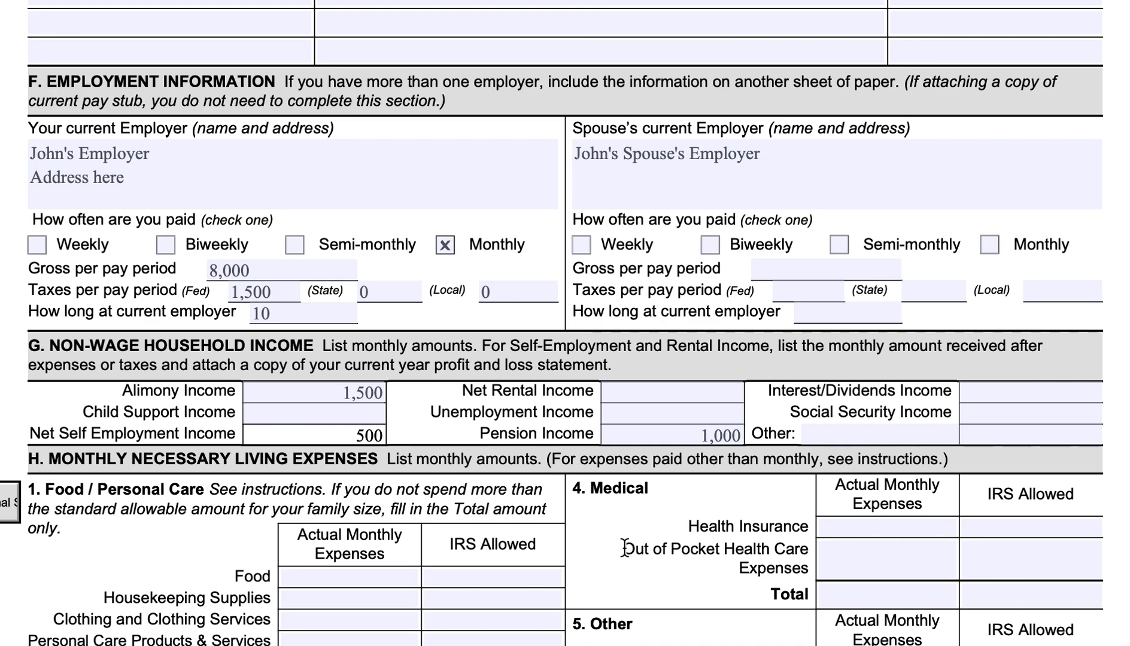
{"action": "scroll", "coordinate": [625, 556], "scroll_direction": "down", "scroll_amount": 9}
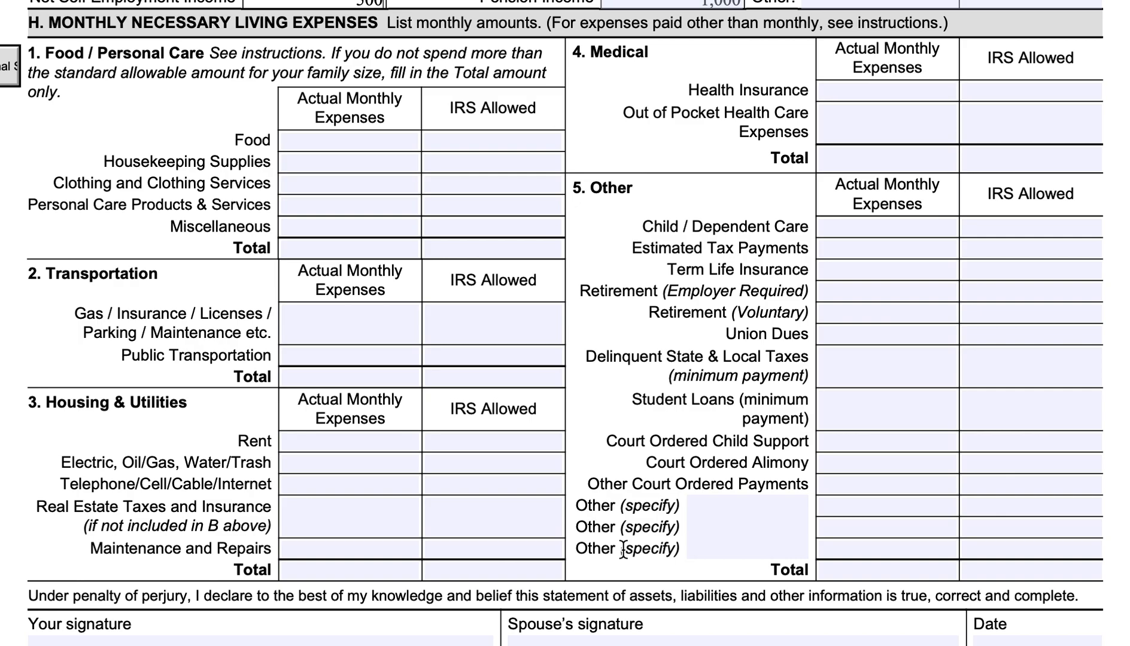
{"action": "scroll", "coordinate": [622, 549], "scroll_direction": "up", "scroll_amount": 10}
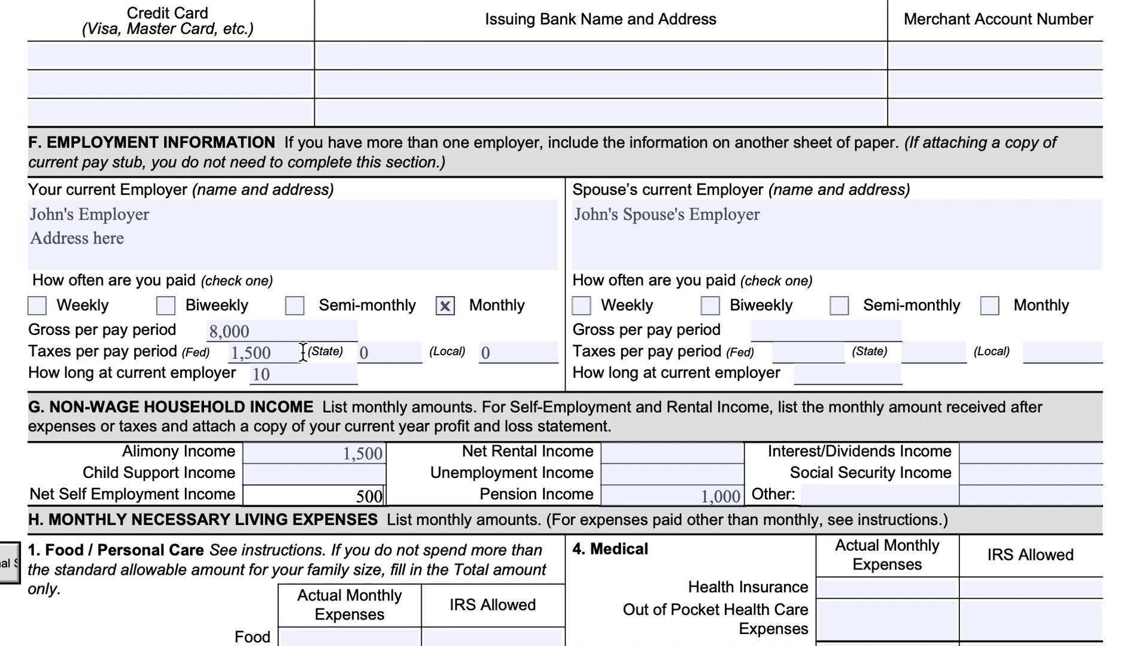
In section H, enter actual monthly expenses of 500 for food, 100 for housekeeping supplies and 200 for clothing and clothing services.
{"action": "scroll", "coordinate": [307, 356], "scroll_direction": "down", "scroll_amount": 5}
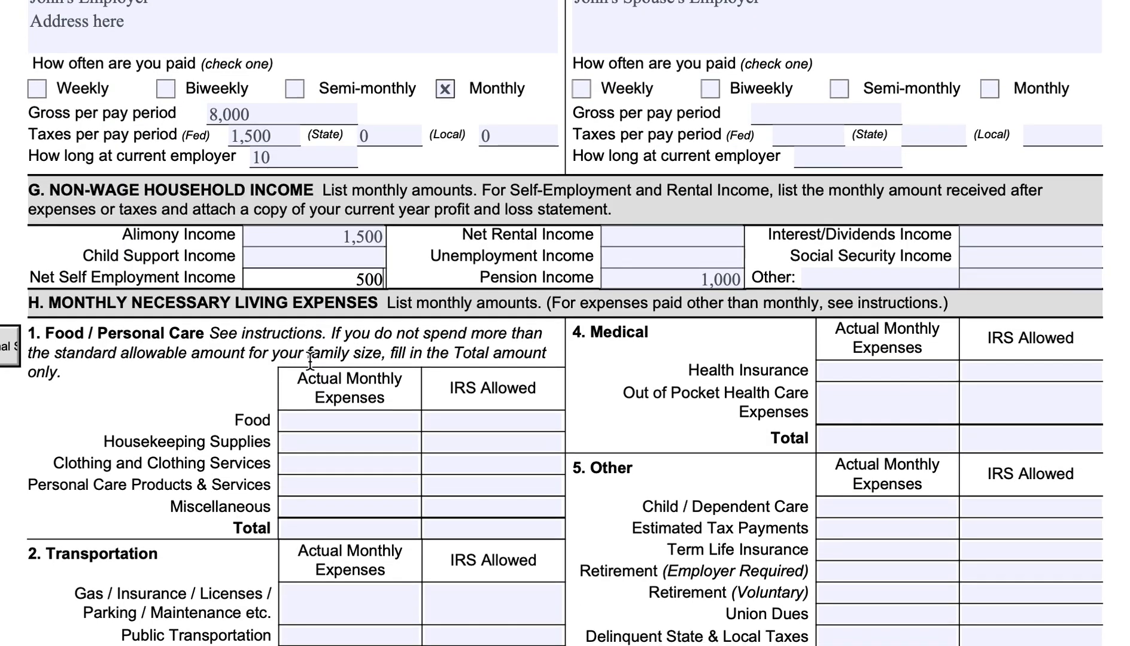
{"action": "scroll", "coordinate": [310, 359], "scroll_direction": "up", "scroll_amount": 3}
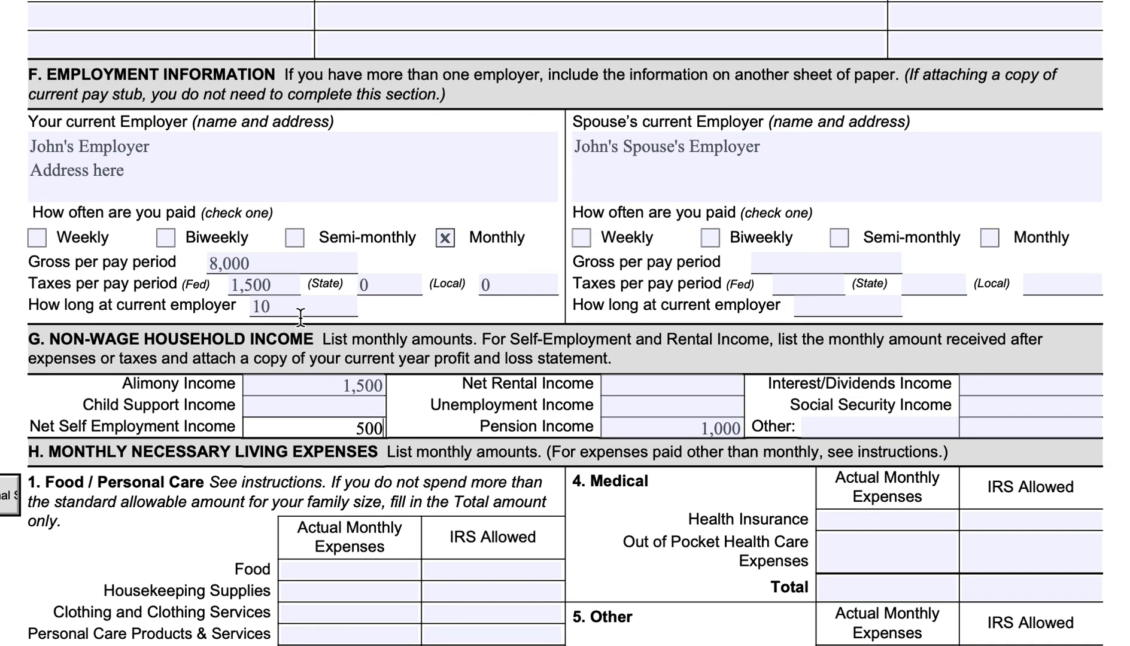
{"action": "scroll", "coordinate": [332, 365], "scroll_direction": "down", "scroll_amount": 5}
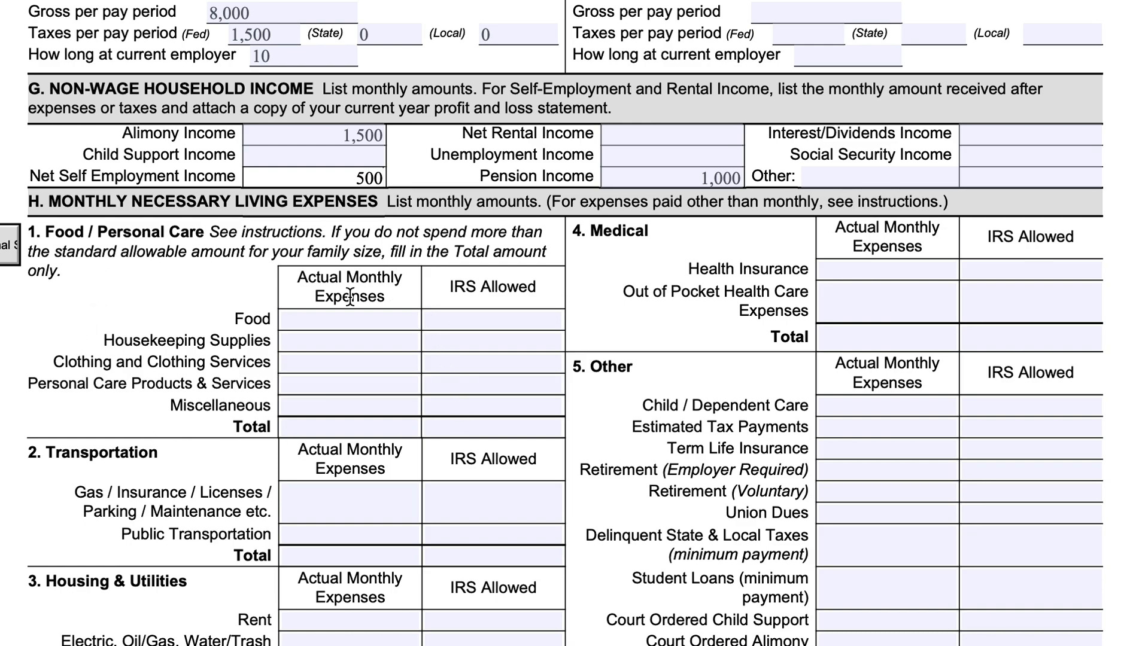
{"action": "left_click", "coordinate": [341, 321]}
{"action": "type", "text": "500"}
{"action": "key", "text": "Tab"}
{"action": "type", "text": "100"}
{"action": "left_click", "coordinate": [412, 363]}
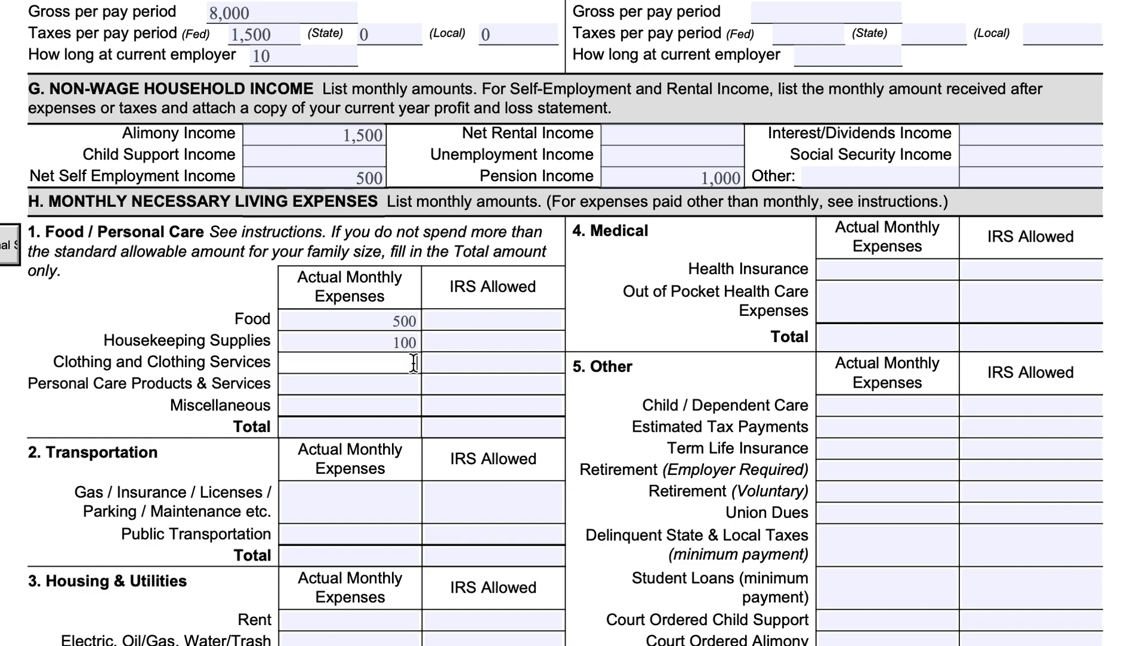
{"action": "type", "text": "200"}
{"action": "left_click", "coordinate": [506, 316]}
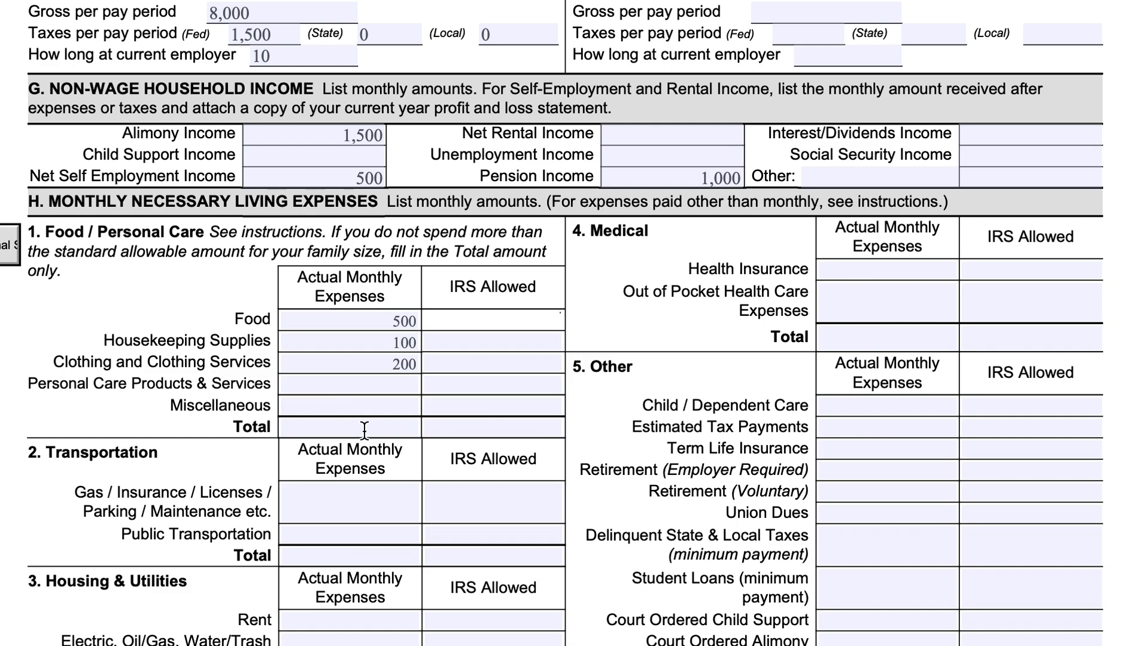
Go through the transportation, housing and utilities, and other expense categories in section H, down to the signature lines.
{"action": "scroll", "coordinate": [362, 429], "scroll_direction": "down", "scroll_amount": 4}
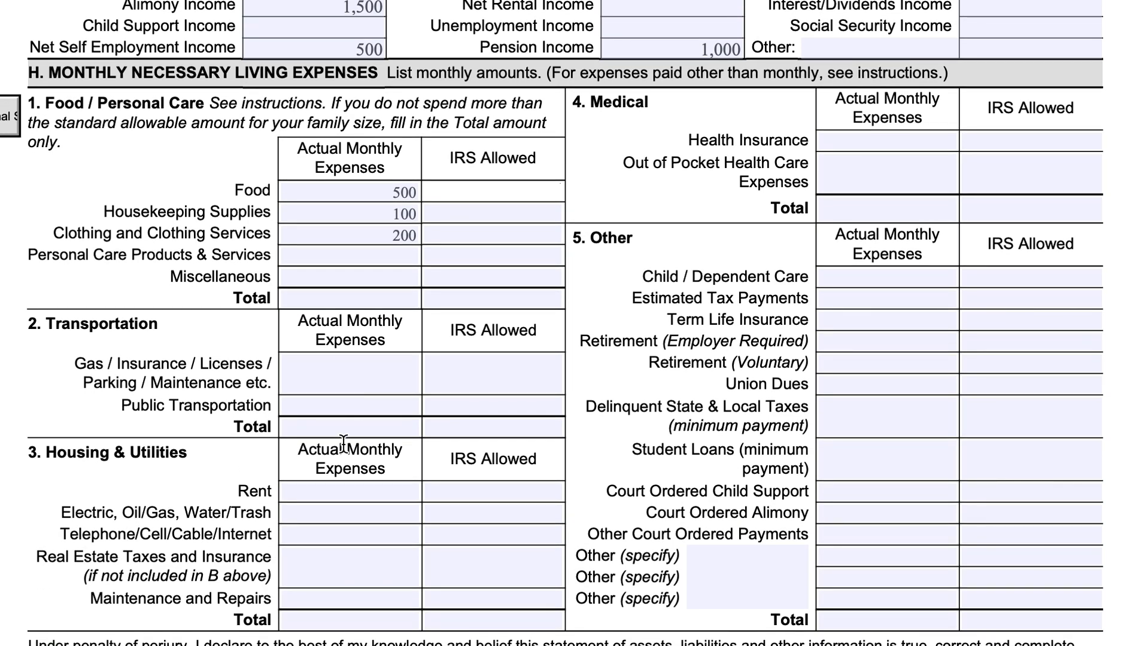
{"action": "left_click", "coordinate": [365, 372]}
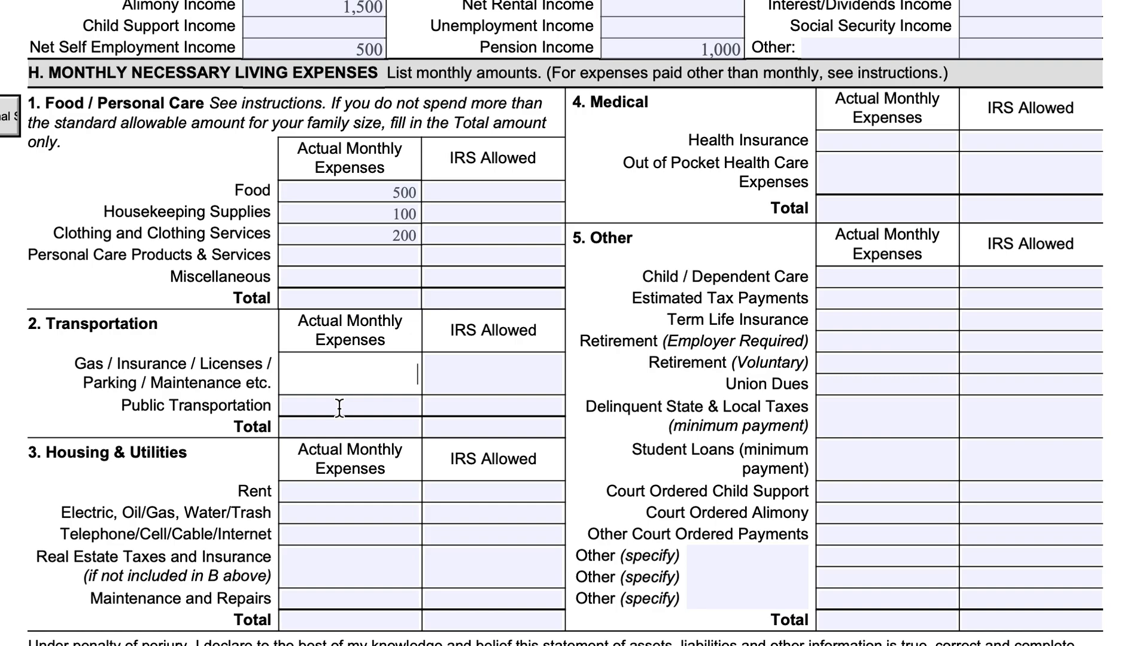
{"action": "scroll", "coordinate": [339, 409], "scroll_direction": "down", "scroll_amount": 3}
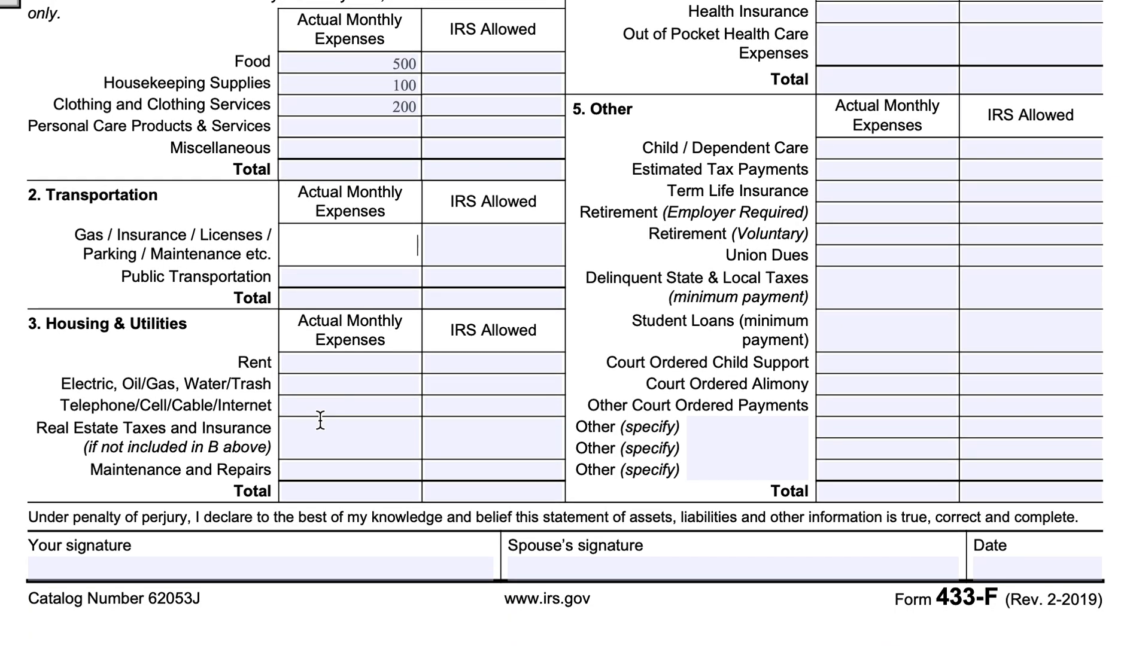
{"action": "left_click", "coordinate": [354, 431]}
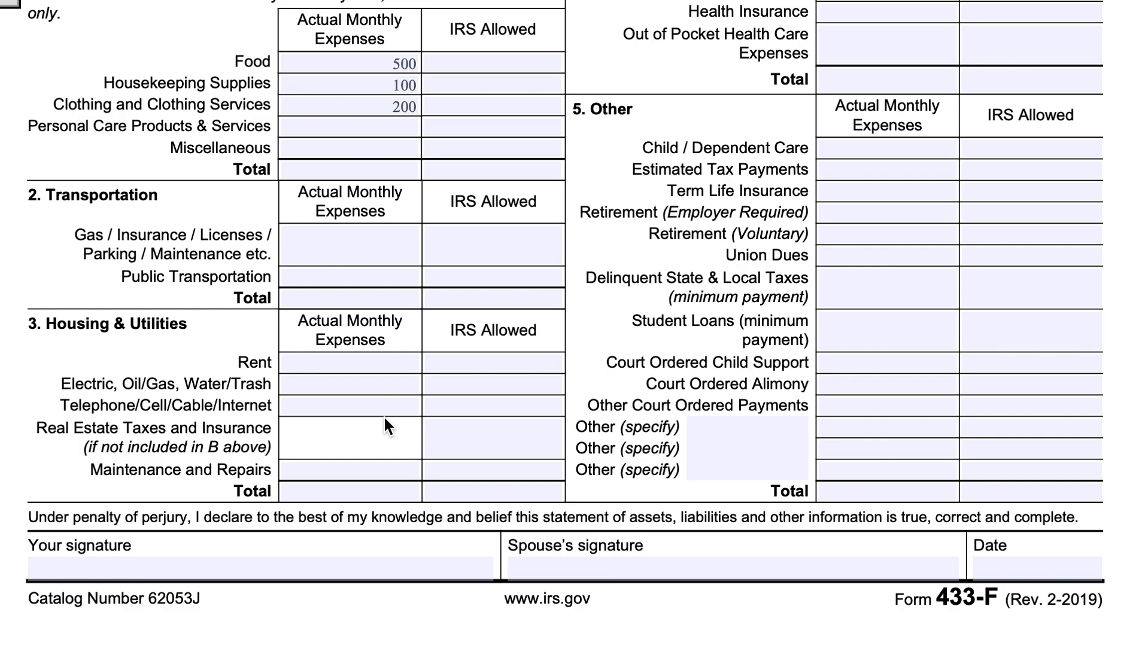
{"action": "scroll", "coordinate": [385, 422], "scroll_direction": "up", "scroll_amount": 2}
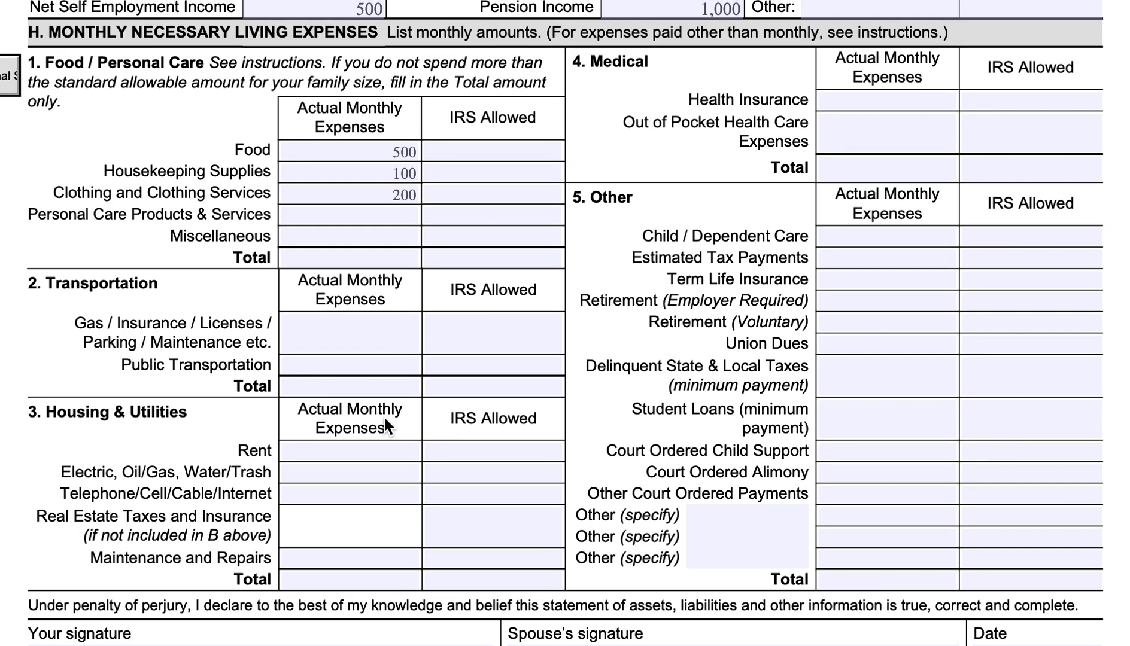
{"action": "scroll", "coordinate": [384, 417], "scroll_direction": "down", "scroll_amount": 1}
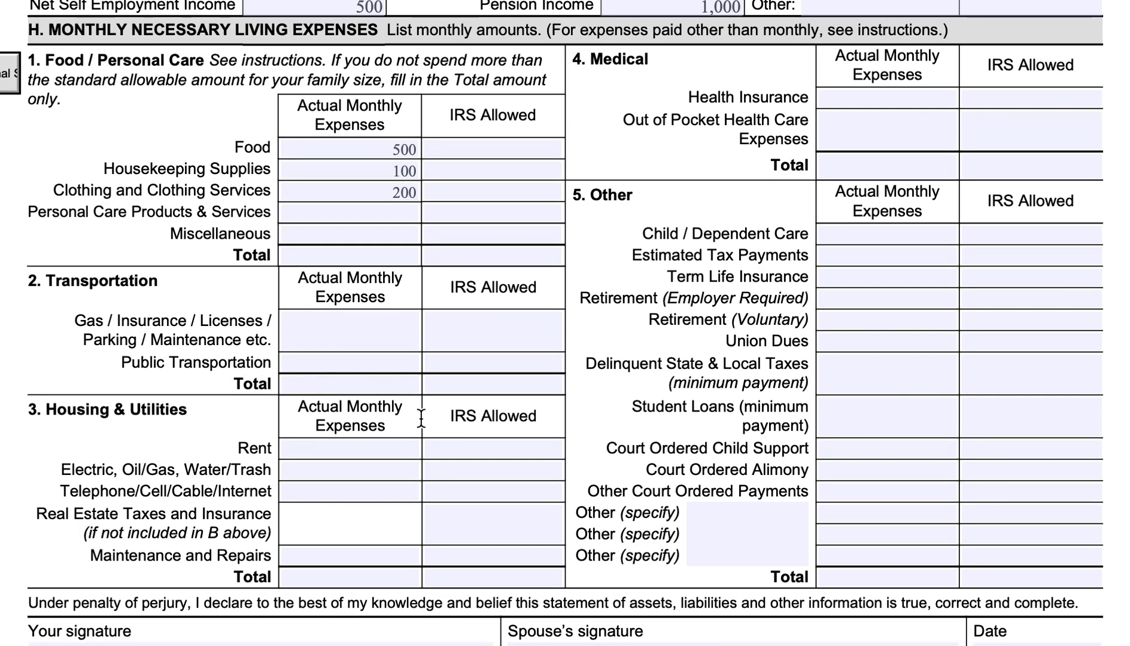
{"action": "left_click", "coordinate": [882, 278]}
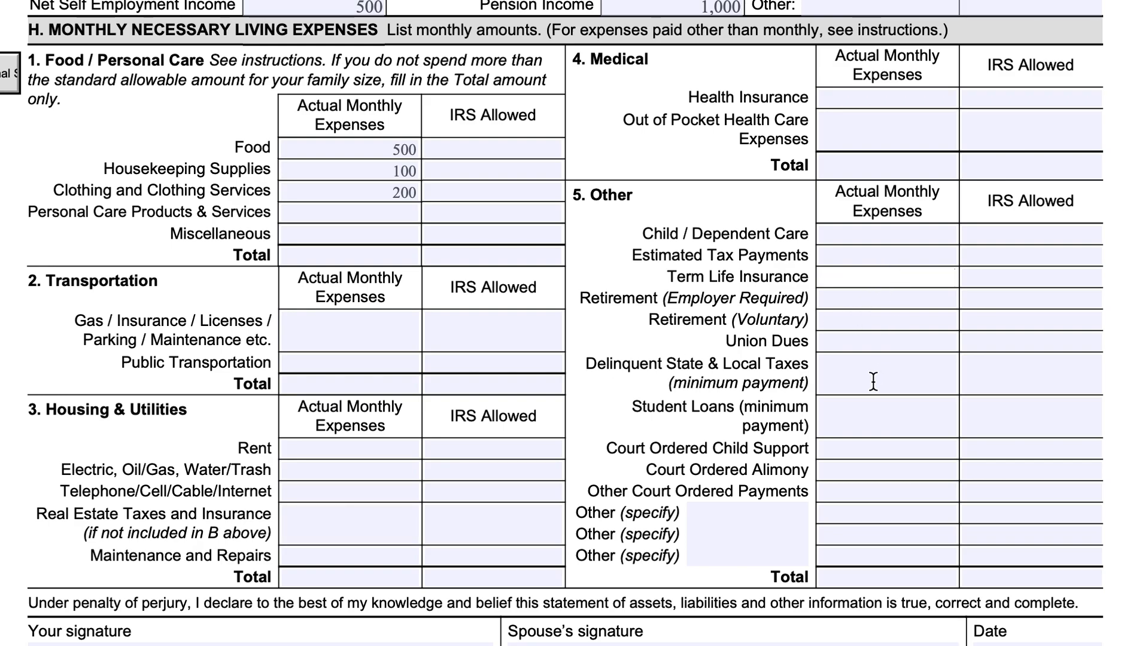